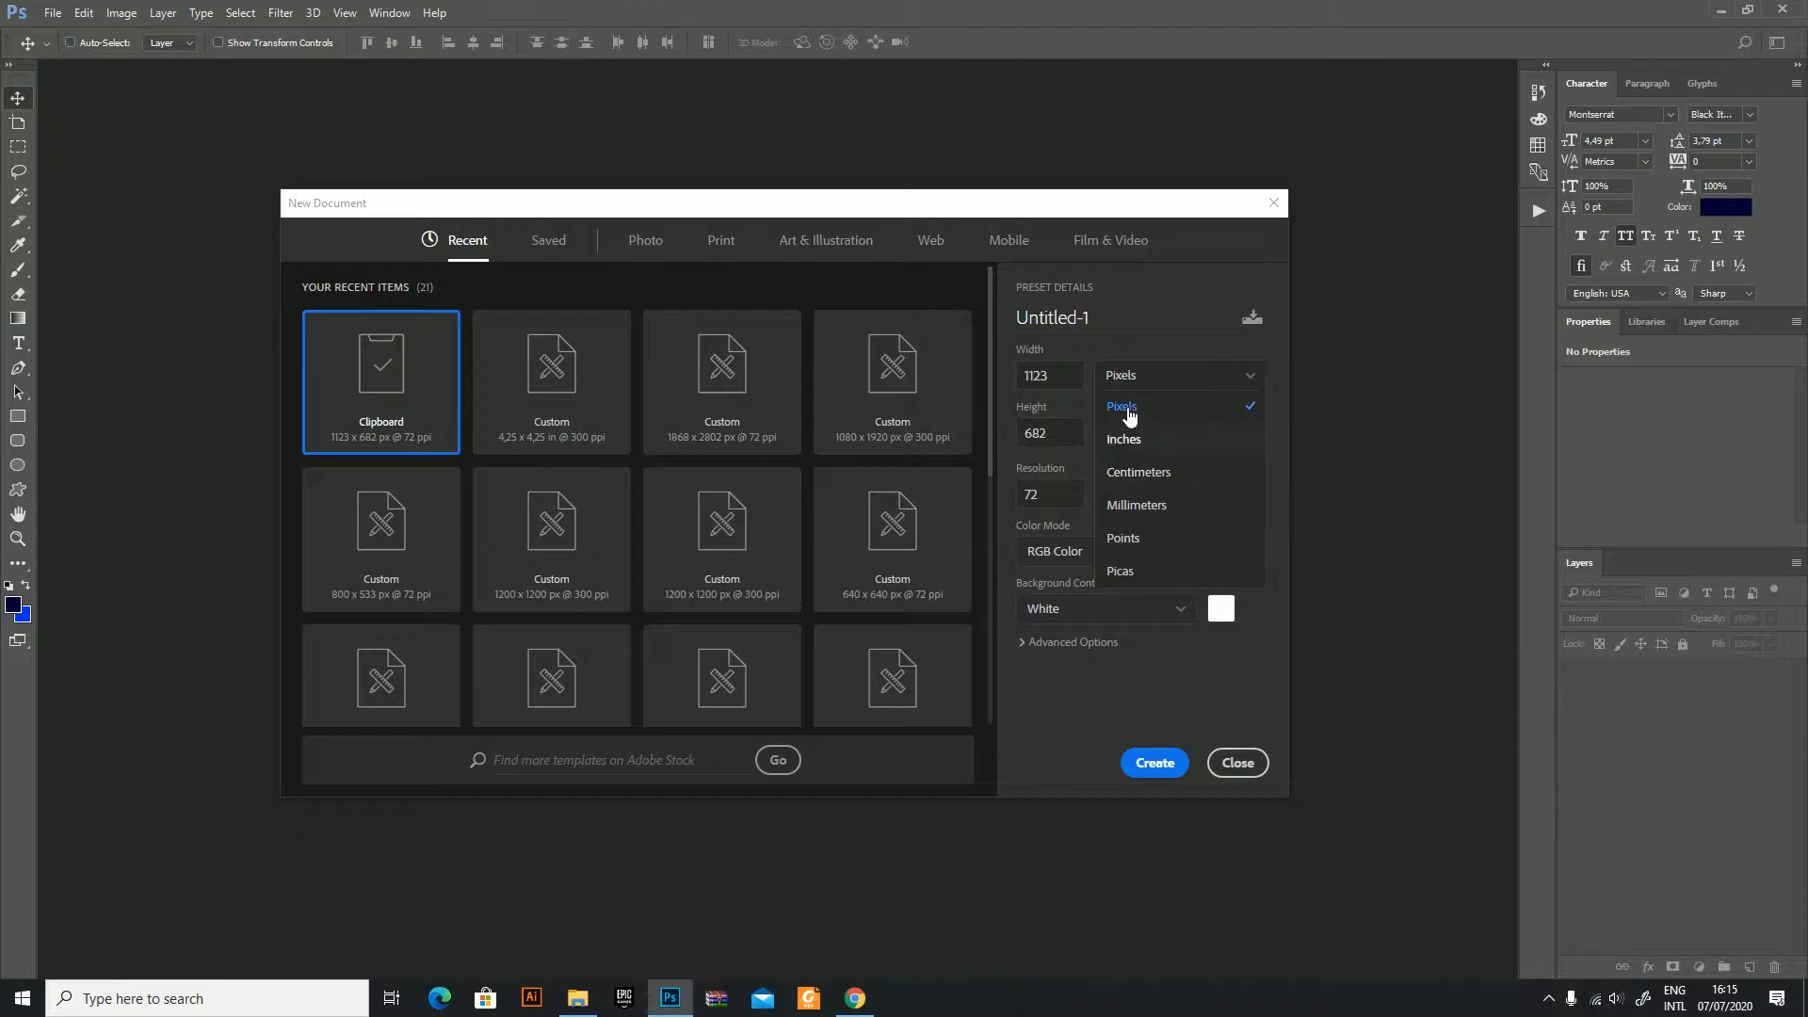
Step: Create a new document 1920 pixels wide and 1080 pixels high at a resolution of 300 pixels per inch
{"action": "left_click", "coordinate": [1065, 376]}
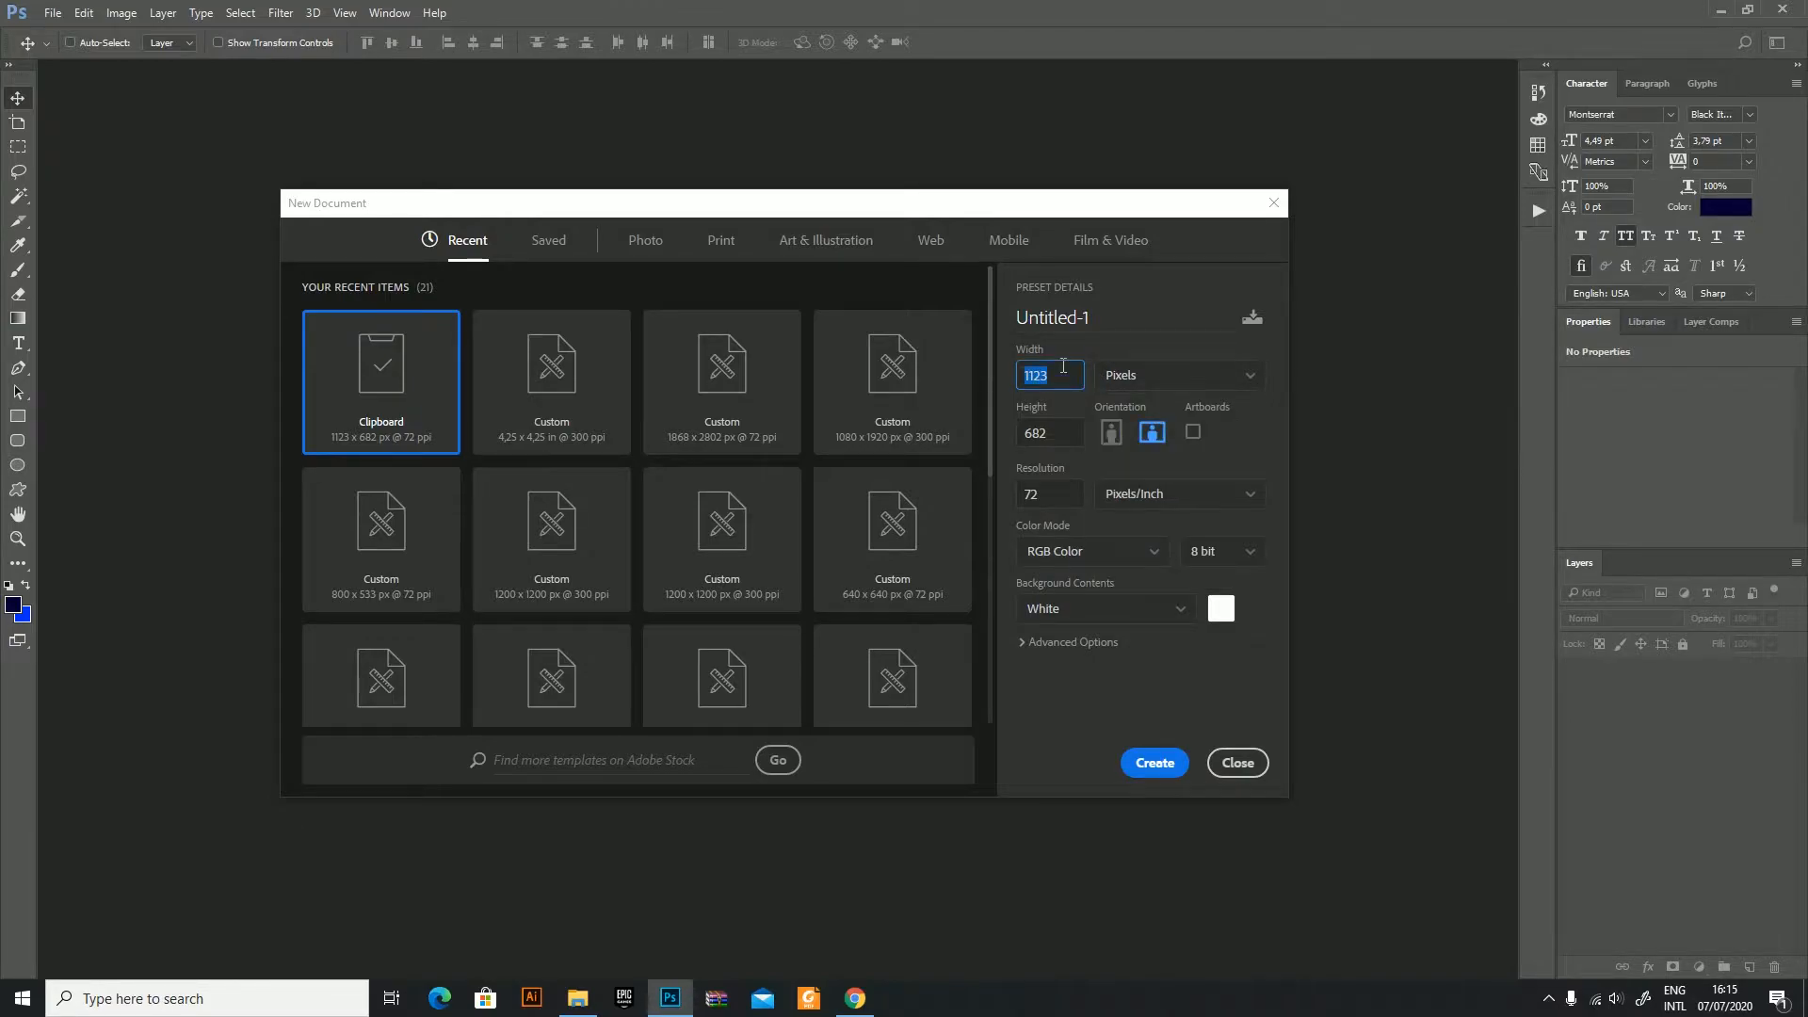
{"action": "type", "text": "1920"}
{"action": "key", "text": "Tab"}
{"action": "type", "text": "1080"}
{"action": "left_click", "coordinate": [1067, 494]}
{"action": "type", "text": "300"}
{"action": "key", "text": "Return"}
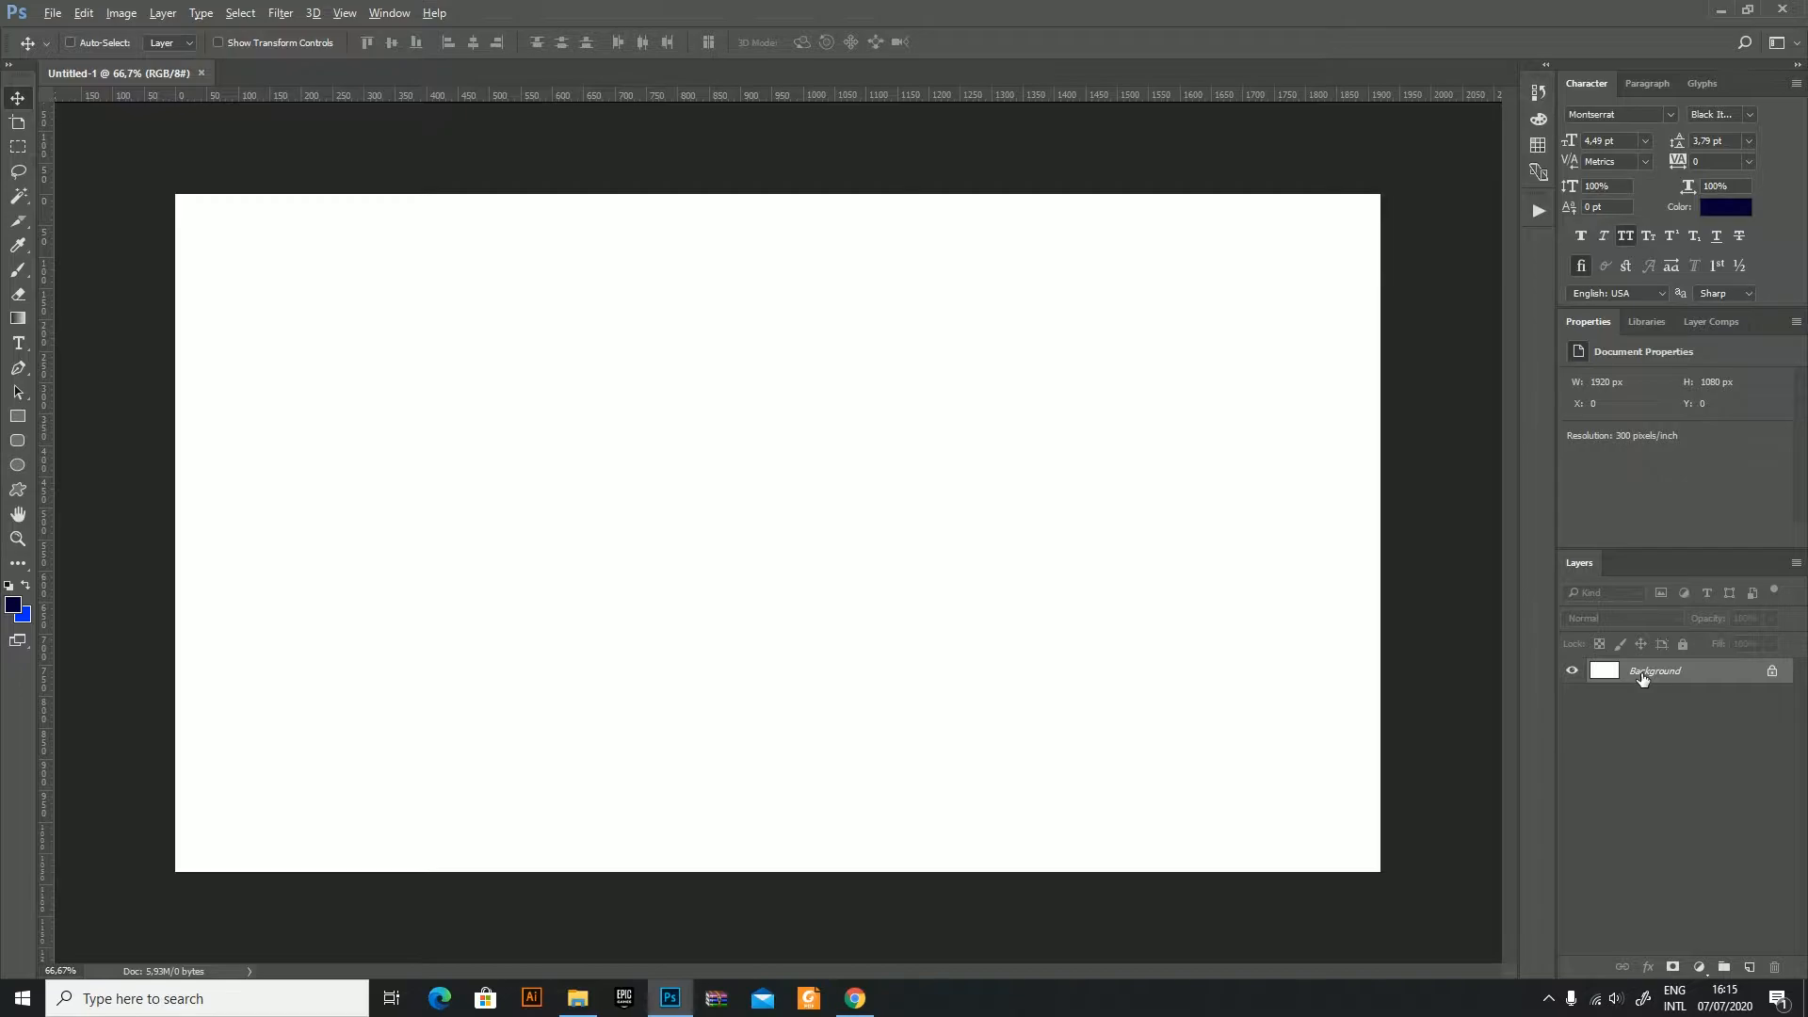
Step: Fill the background with the dark navy foreground colour and add the text GLITCH in white (ffffff)
{"action": "key", "text": "alt+BackSpace"}
{"action": "left_click", "coordinate": [18, 342]}
{"action": "left_click", "coordinate": [586, 562]}
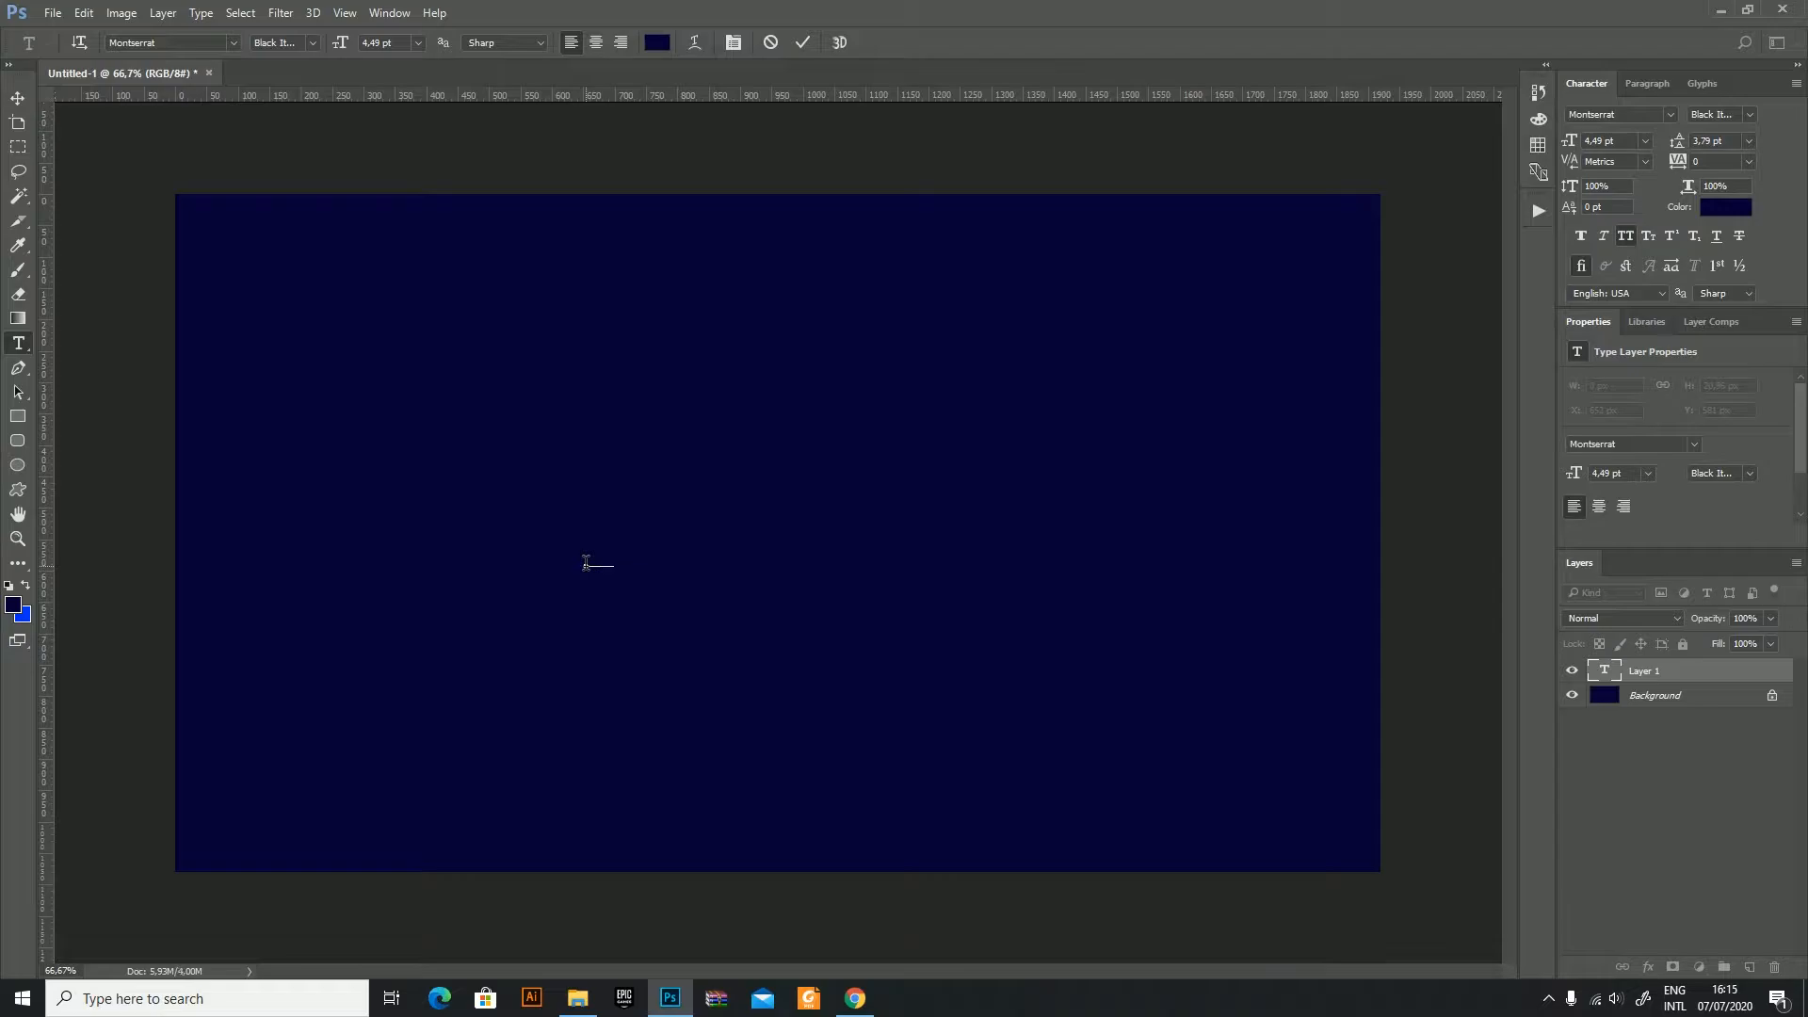
{"action": "left_click", "coordinate": [657, 43]}
{"action": "type", "text": "ffffff"}
{"action": "key", "text": "Return"}
{"action": "key", "text": "ctrl+Return"}
Step: Scale the GLITCH text to about 50.2 pt and place it near the middle of the canvas
{"action": "key", "text": "ctrl+t"}
{"action": "left_click_drag", "start_coordinate": [635, 550], "coordinate": [942, 468]}
{"action": "key", "text": "Return"}
{"action": "left_click_drag", "start_coordinate": [796, 513], "coordinate": [979, 469]}
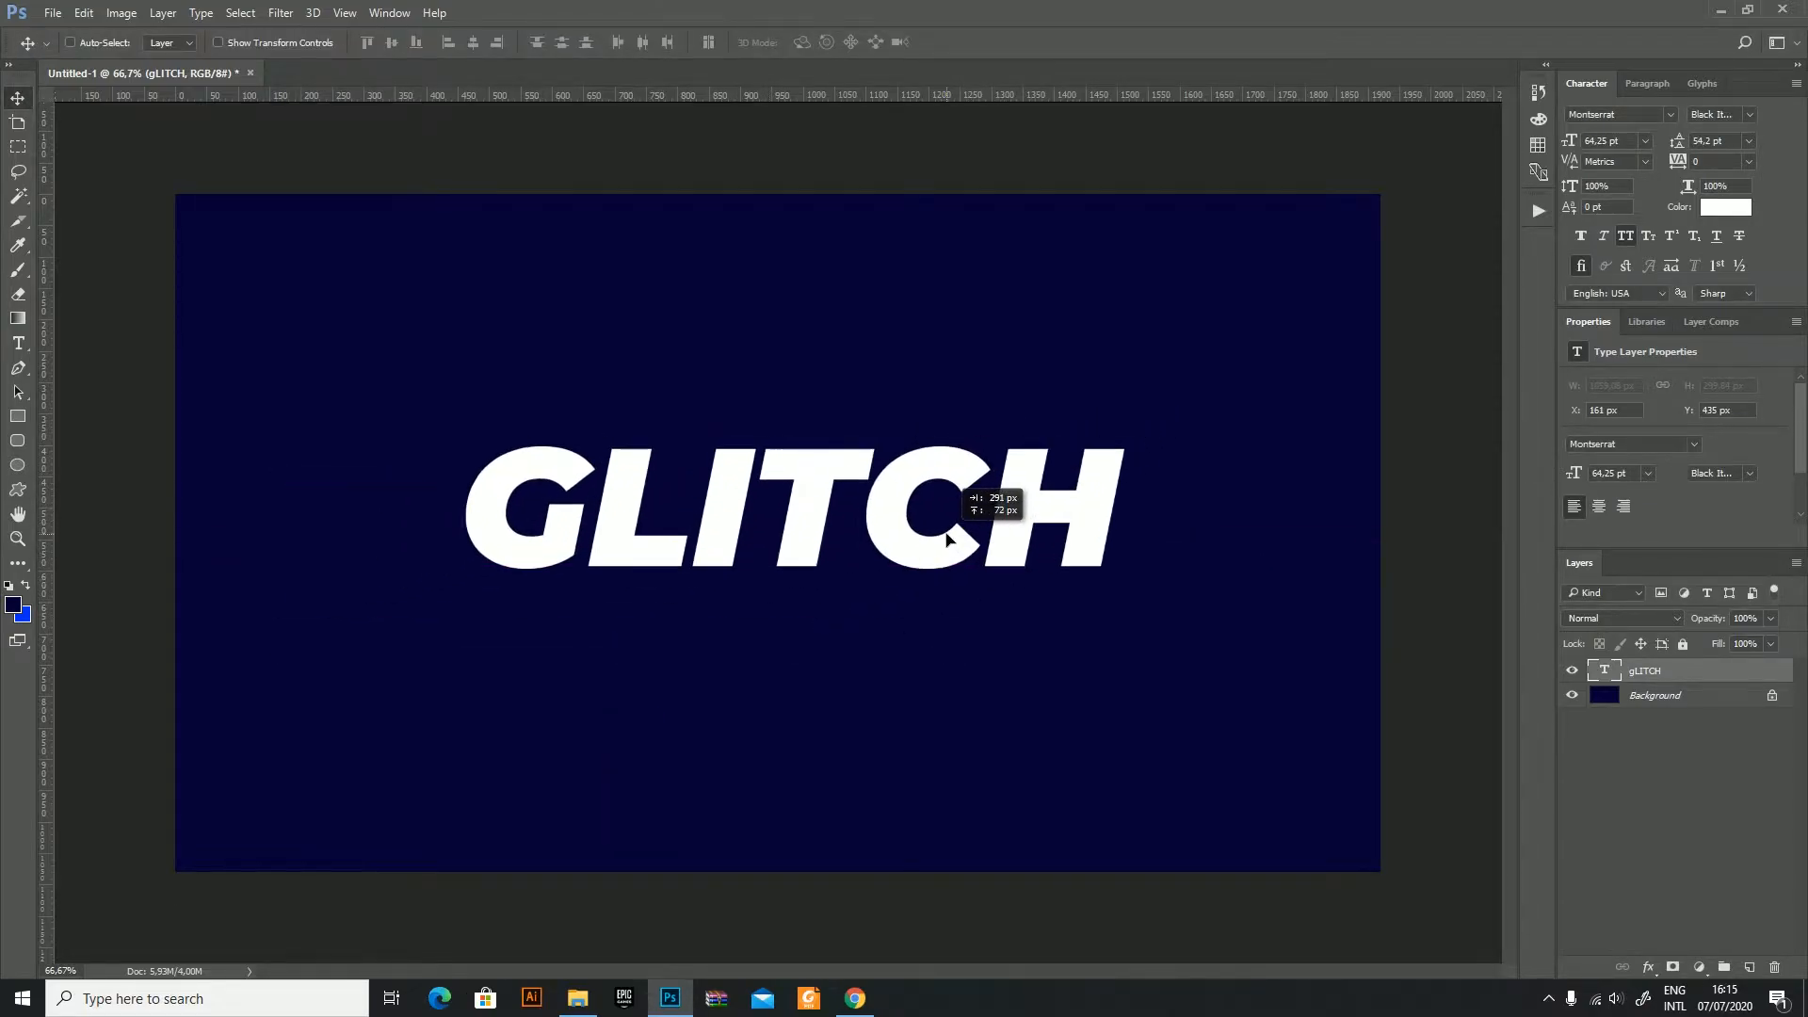
{"action": "key", "text": "ctrl+t"}
{"action": "left_click_drag", "start_coordinate": [1126, 422], "coordinate": [1053, 441]}
{"action": "key", "text": "Return"}
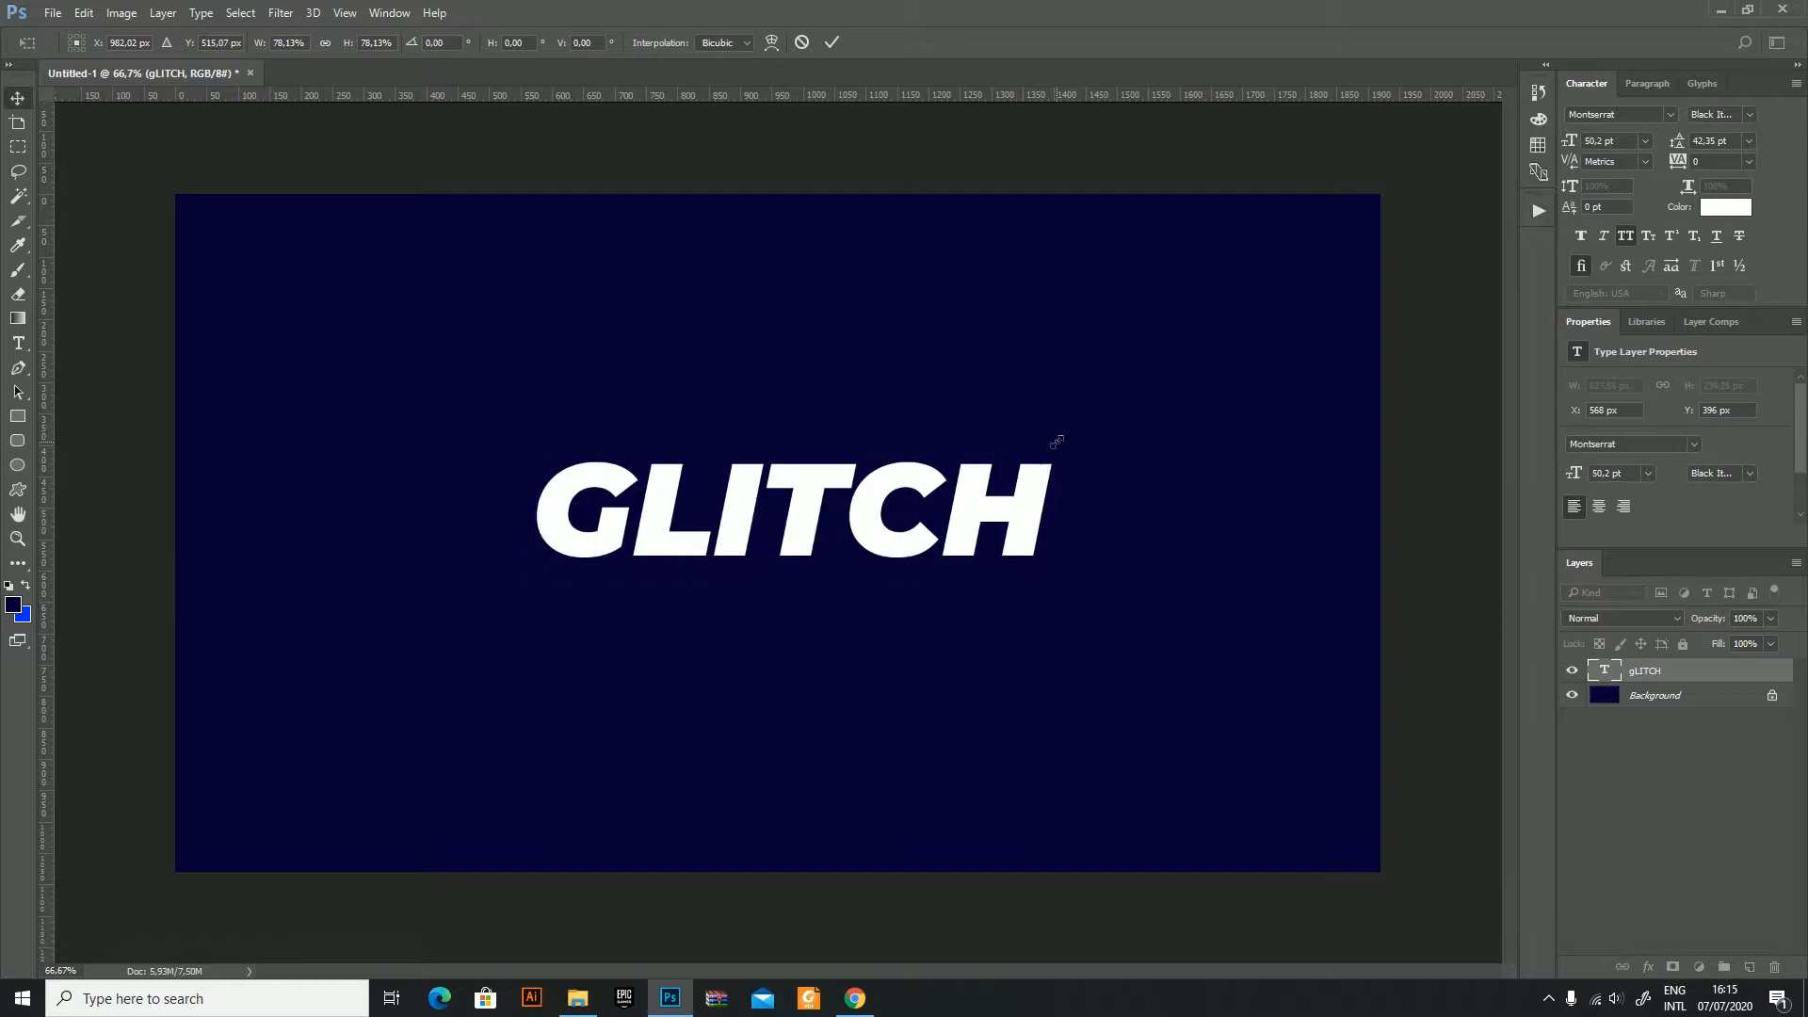
{"action": "left_click_drag", "start_coordinate": [1013, 522], "coordinate": [968, 522]}
Step: Add EFFECT as a second line below GLITCH and centre-align both lines of the text
{"action": "key", "text": "t"}
{"action": "left_click", "coordinate": [994, 522]}
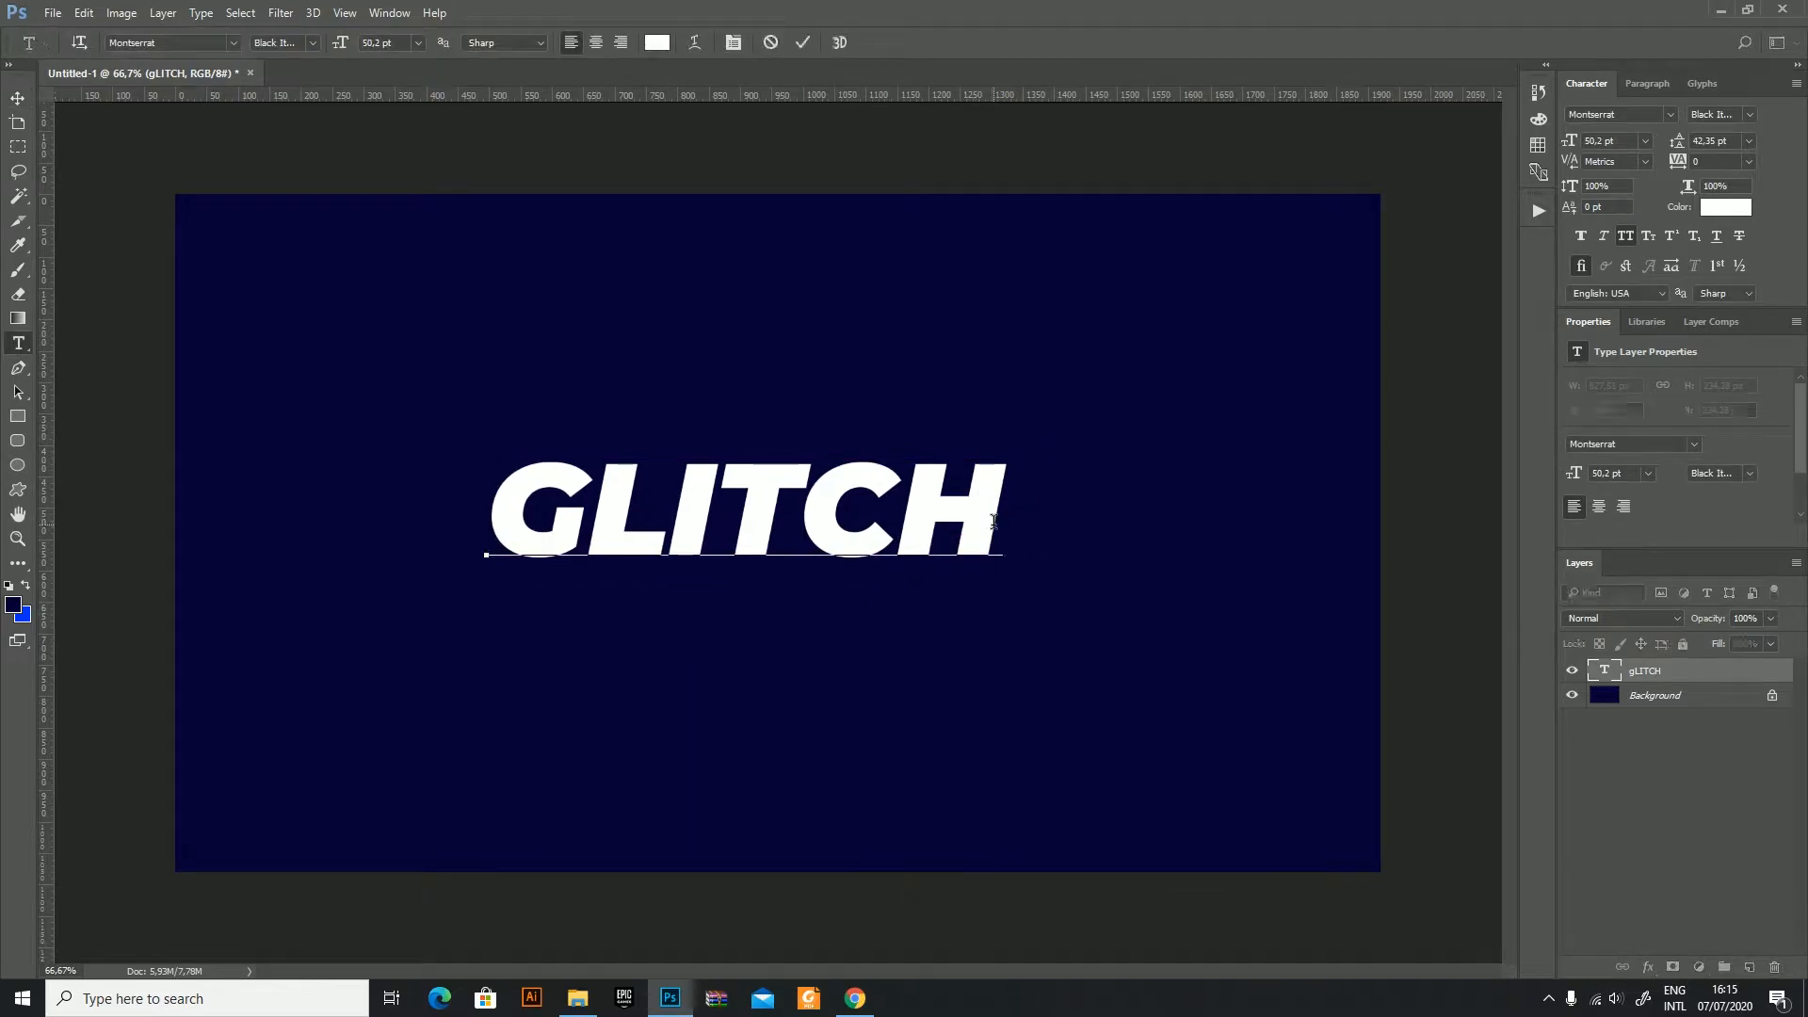
{"action": "type", "text": "EFFECT"}
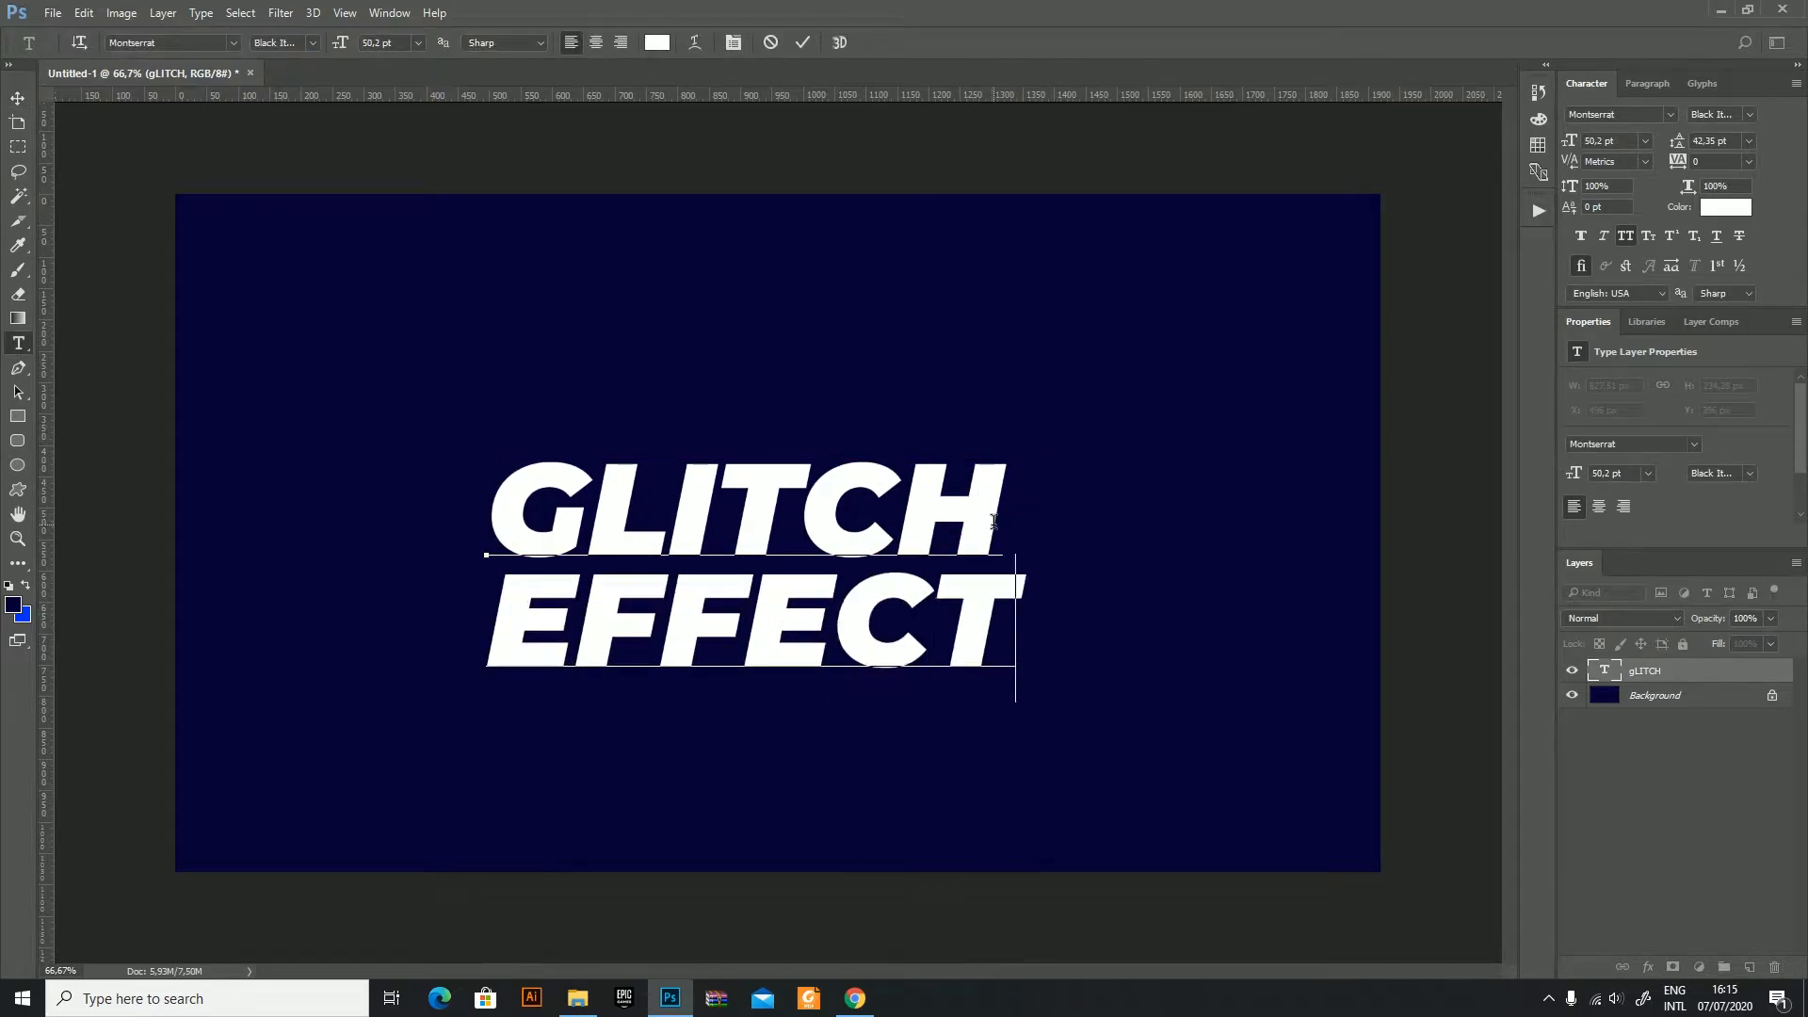
{"action": "key", "text": "ctrl+a"}
{"action": "left_click", "coordinate": [593, 49]}
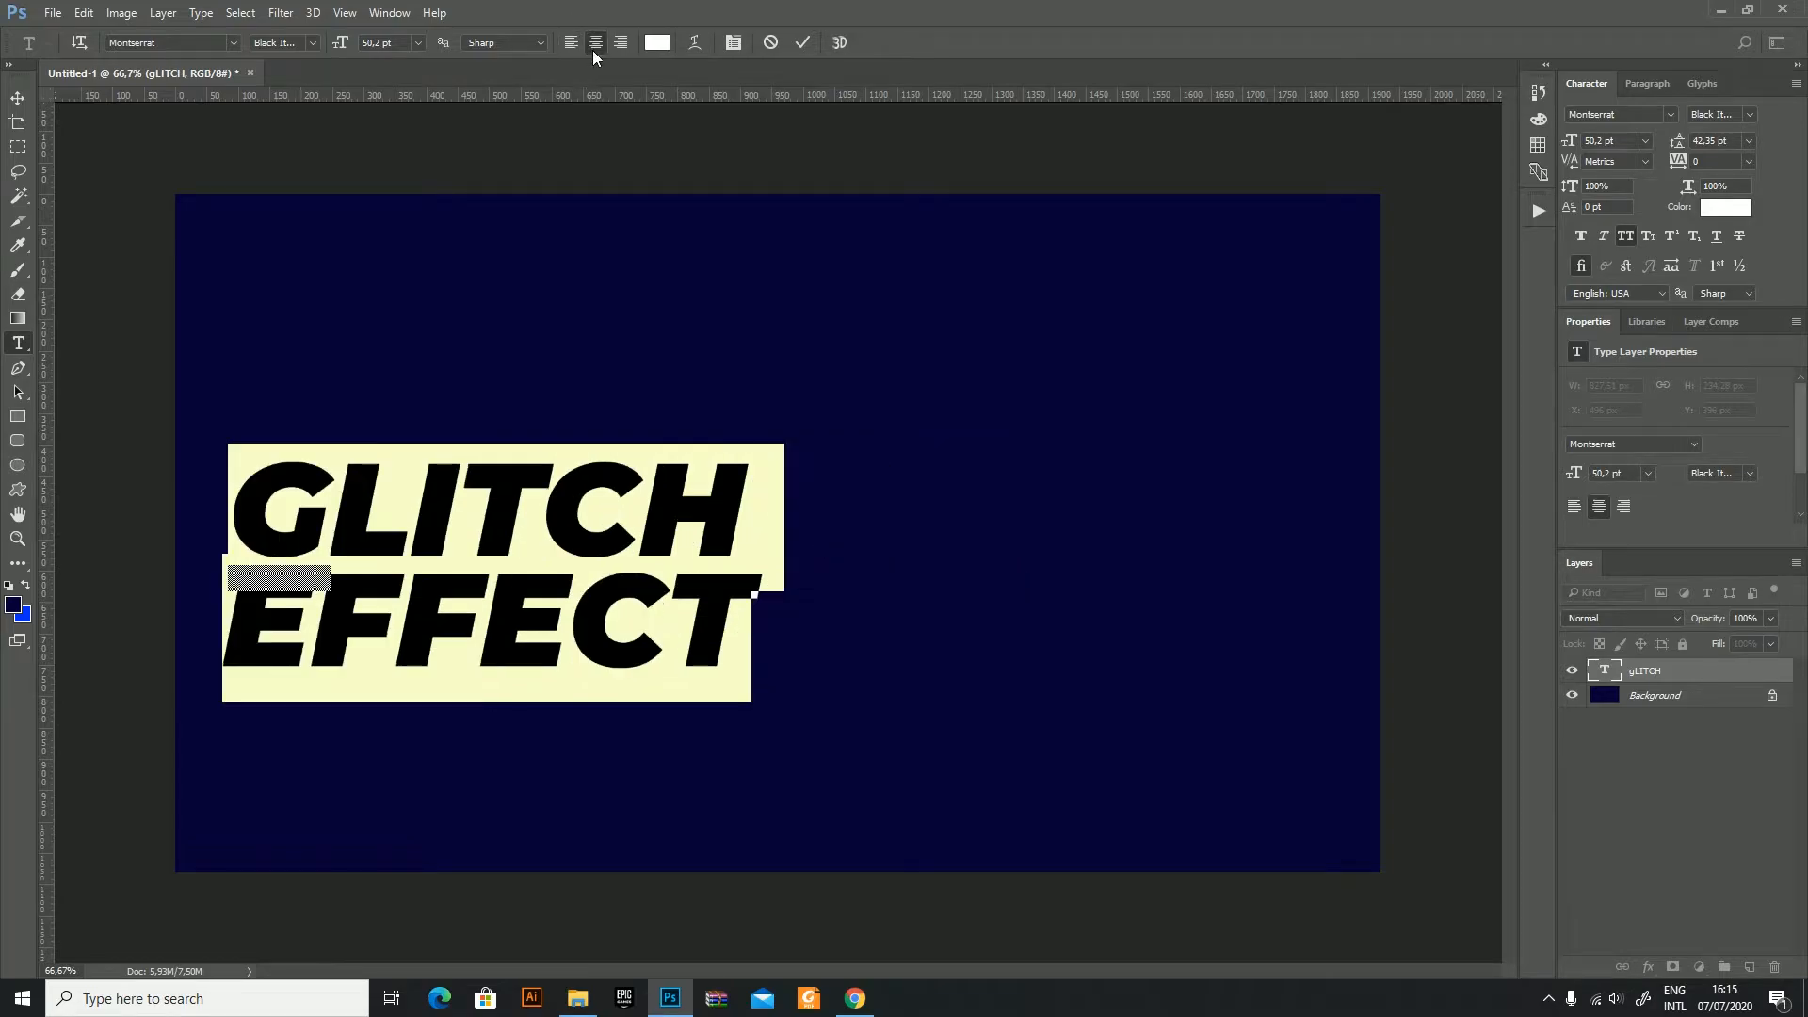
{"action": "left_click", "coordinate": [18, 97]}
Step: Centre the text layer vertically and horizontally on the whole canvas, leaving nothing selected
{"action": "key", "text": "ctrl+a"}
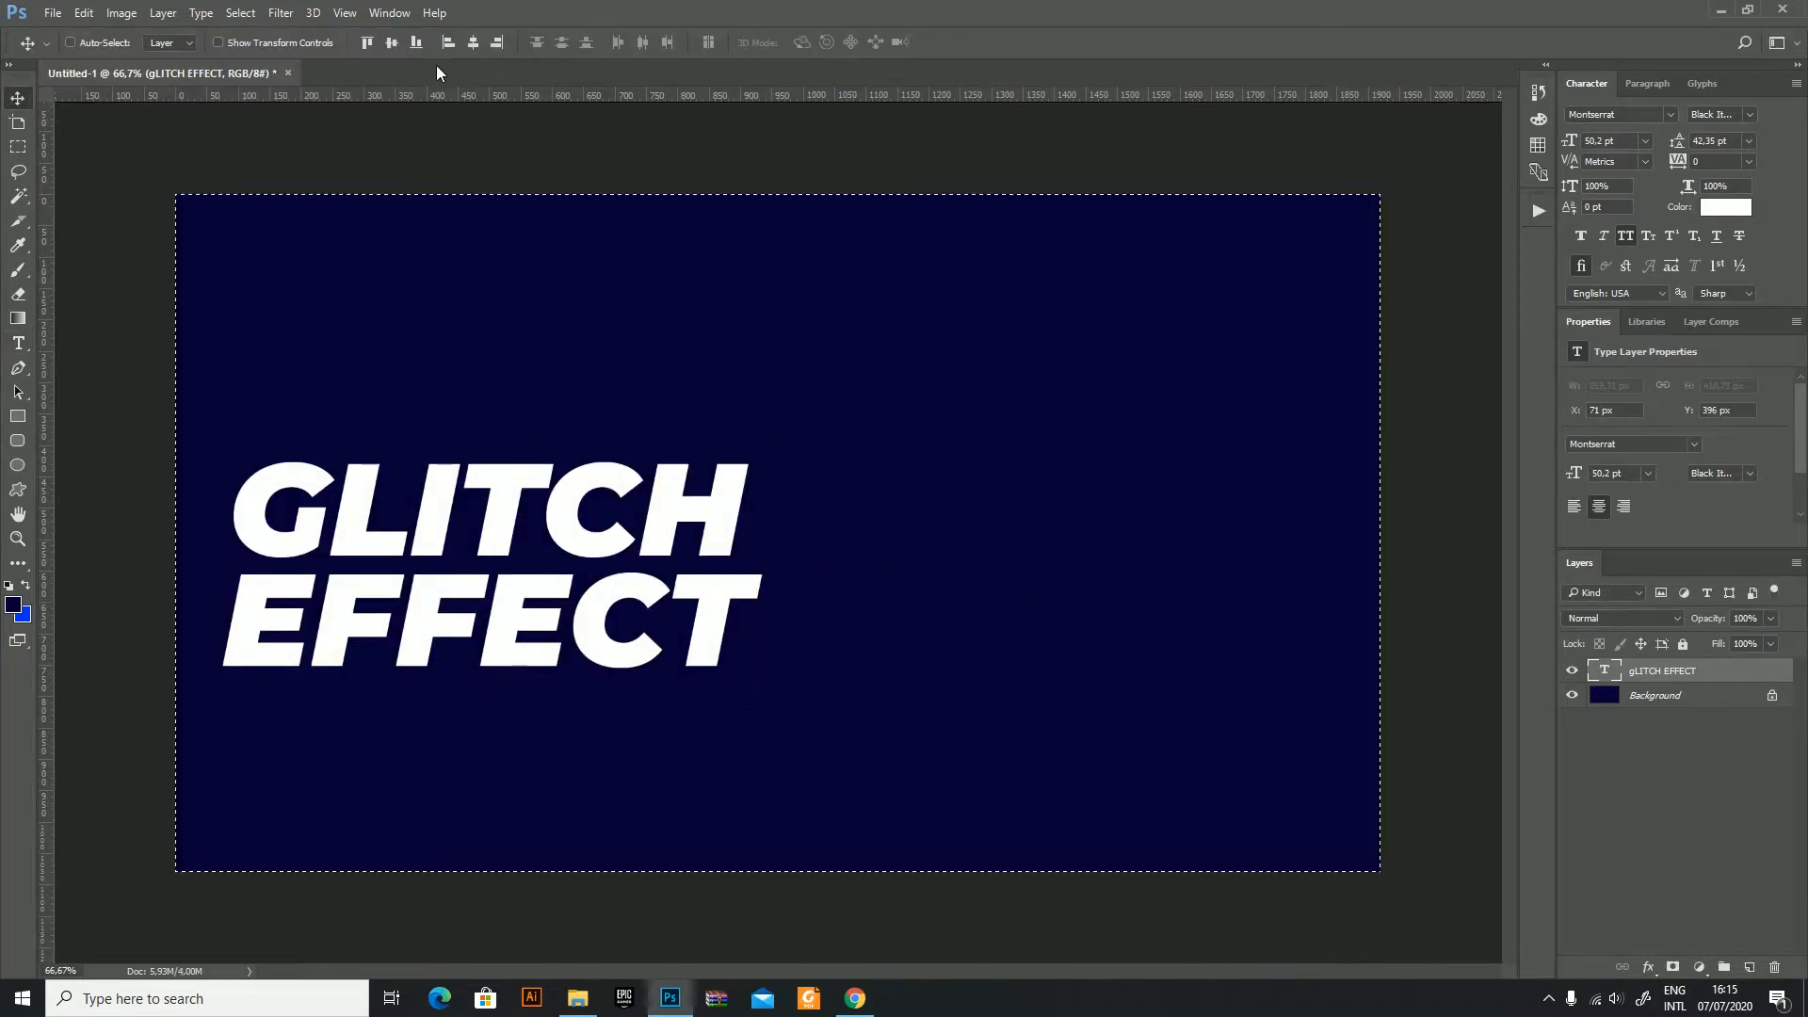
{"action": "left_click", "coordinate": [394, 47]}
{"action": "left_click", "coordinate": [473, 42]}
{"action": "left_click", "coordinate": [496, 511], "text": "ctrl"}
{"action": "key", "text": "ctrl+d"}
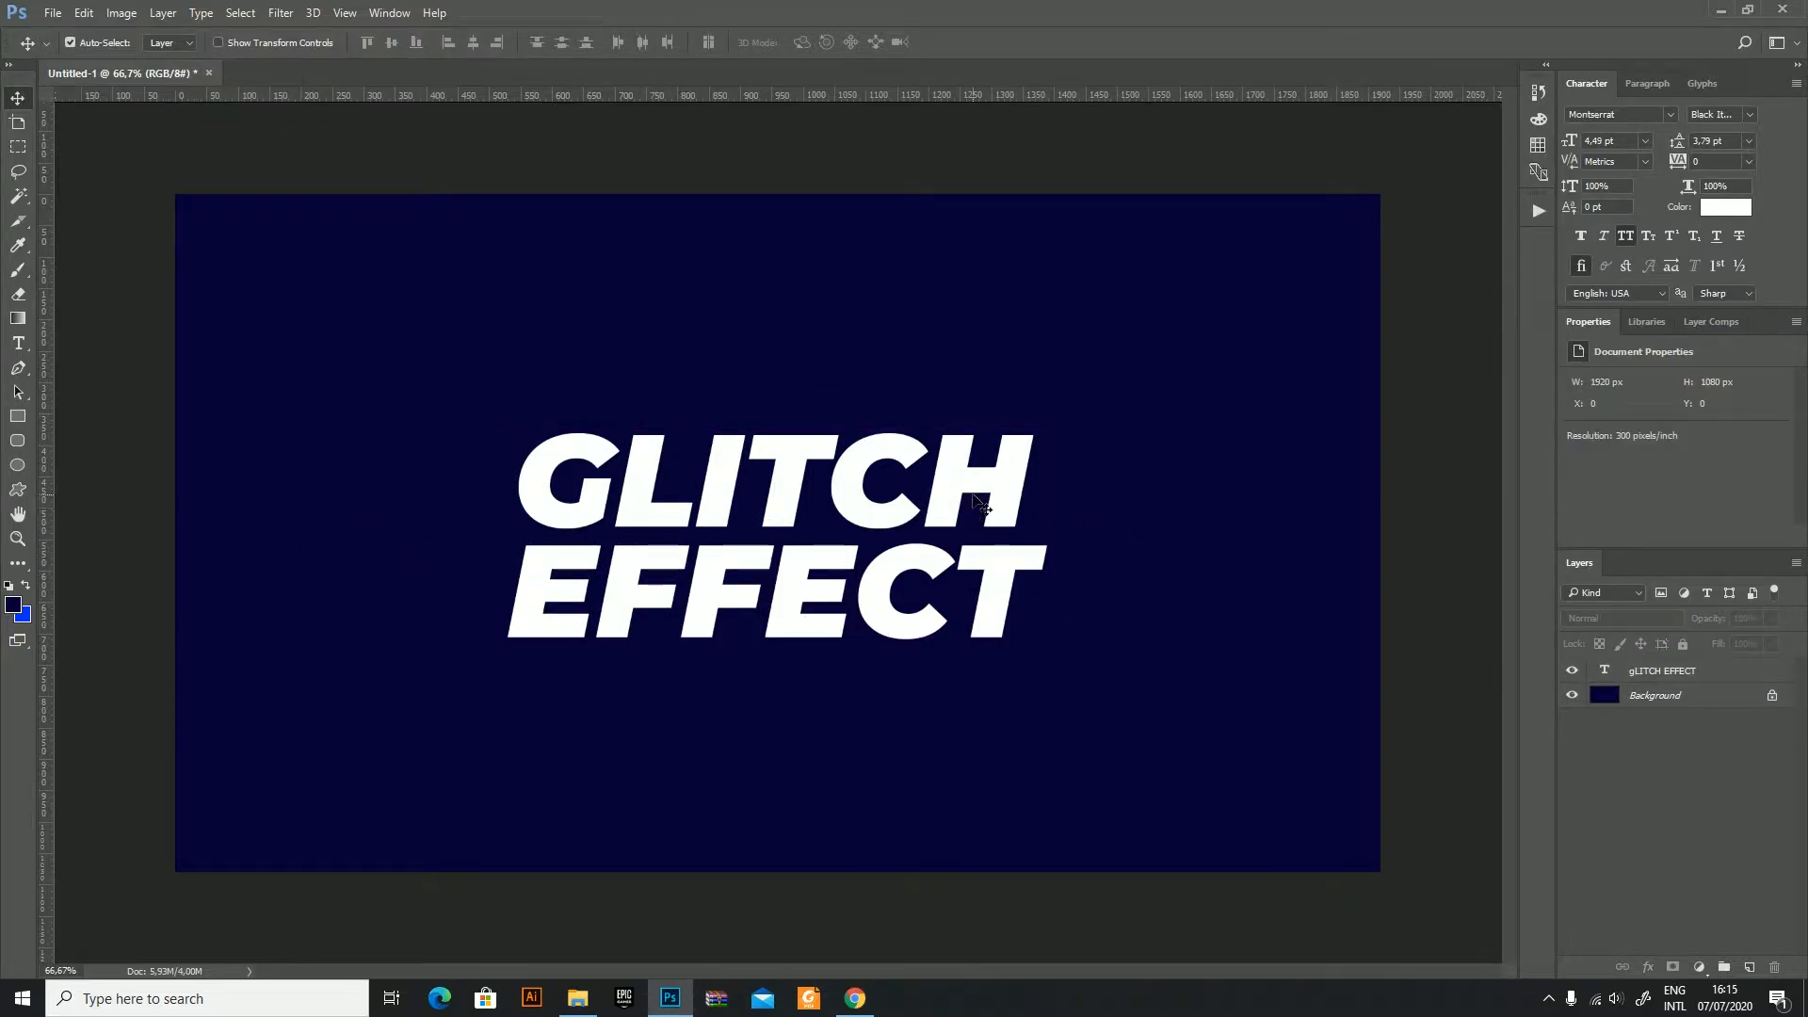
Step: Convert the text layer to a smart object and duplicate it twice
{"action": "left_click", "coordinate": [979, 510]}
{"action": "right_click", "coordinate": [1715, 674]}
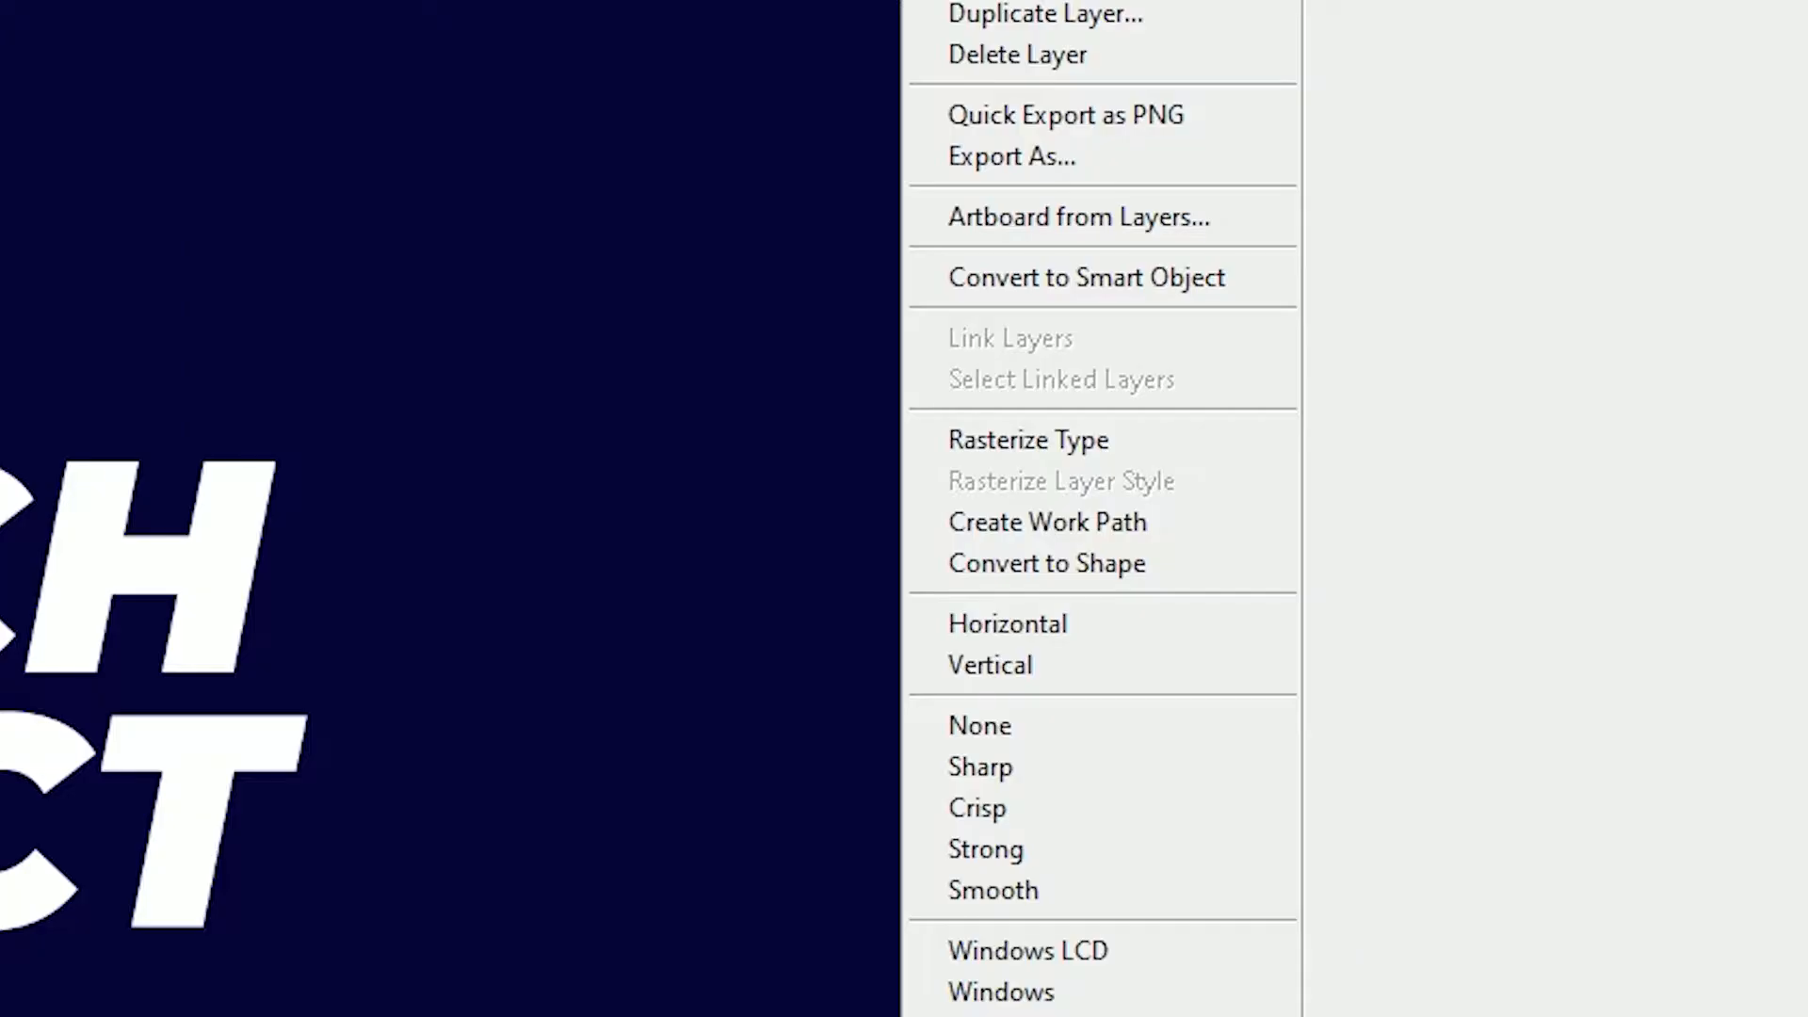
{"action": "left_click", "coordinate": [1124, 288]}
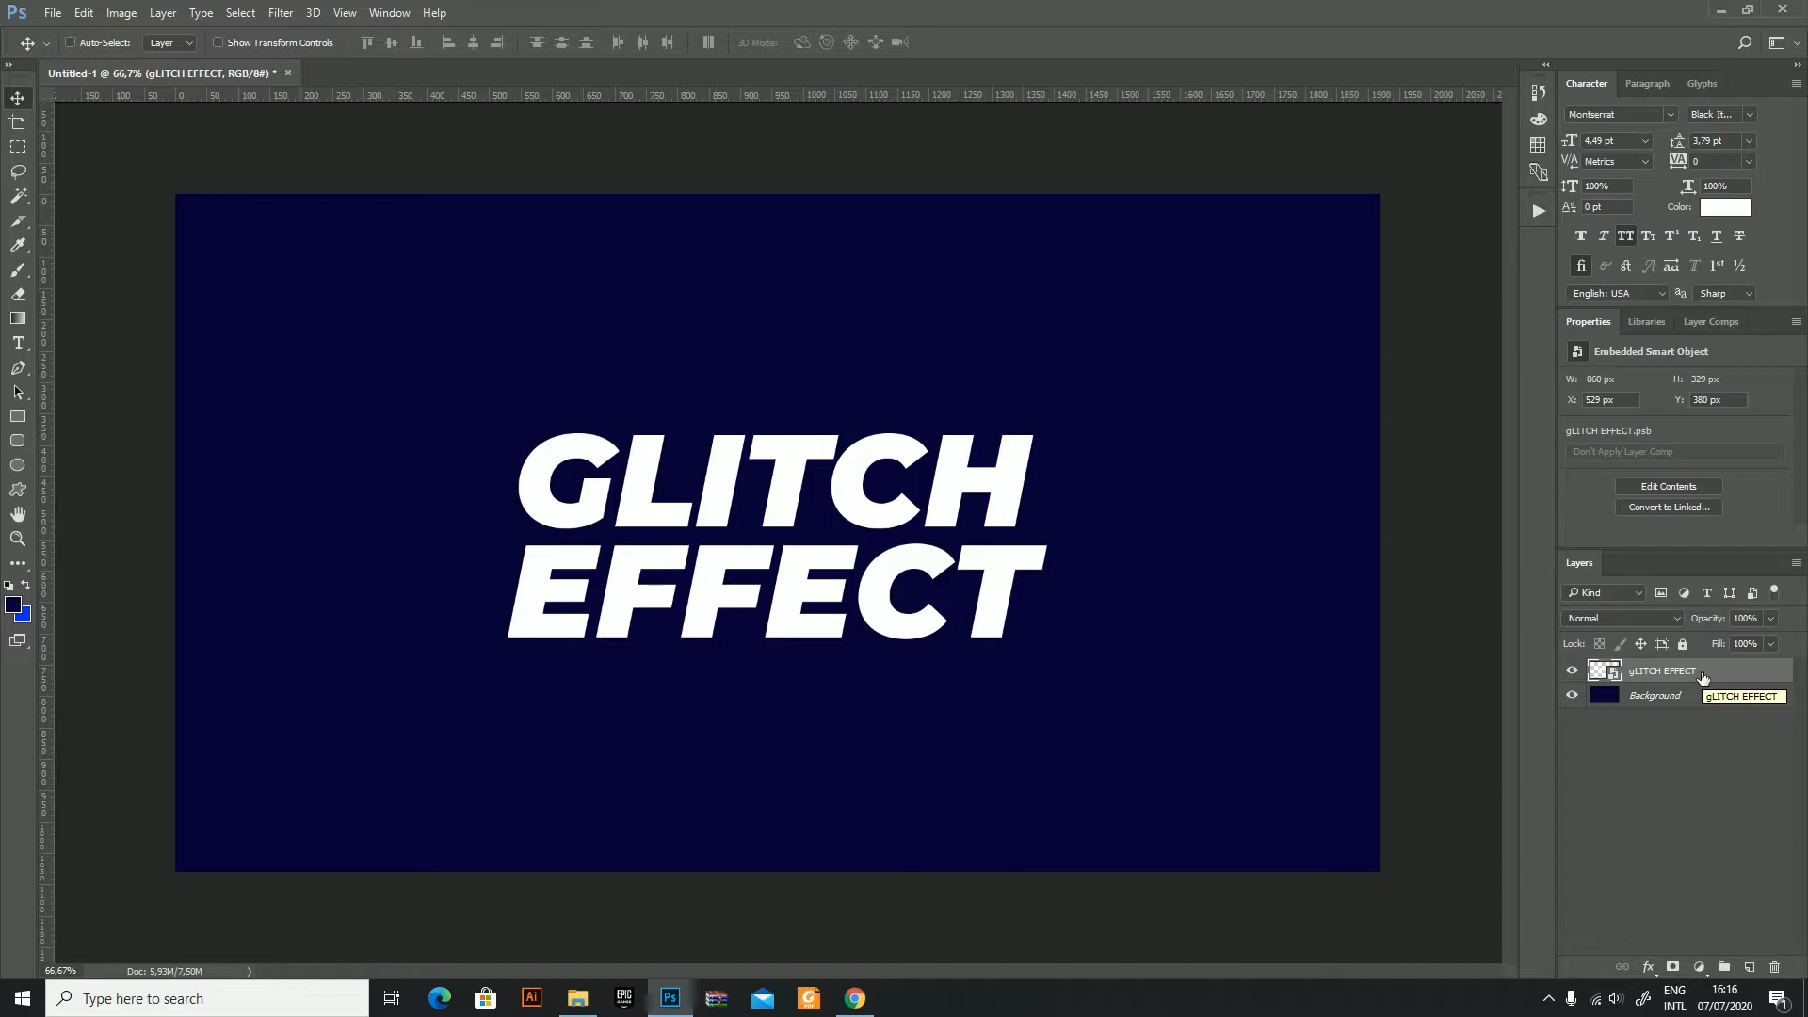
{"action": "key", "text": "ctrl+j"}
{"action": "key", "text": "ctrl+j"}
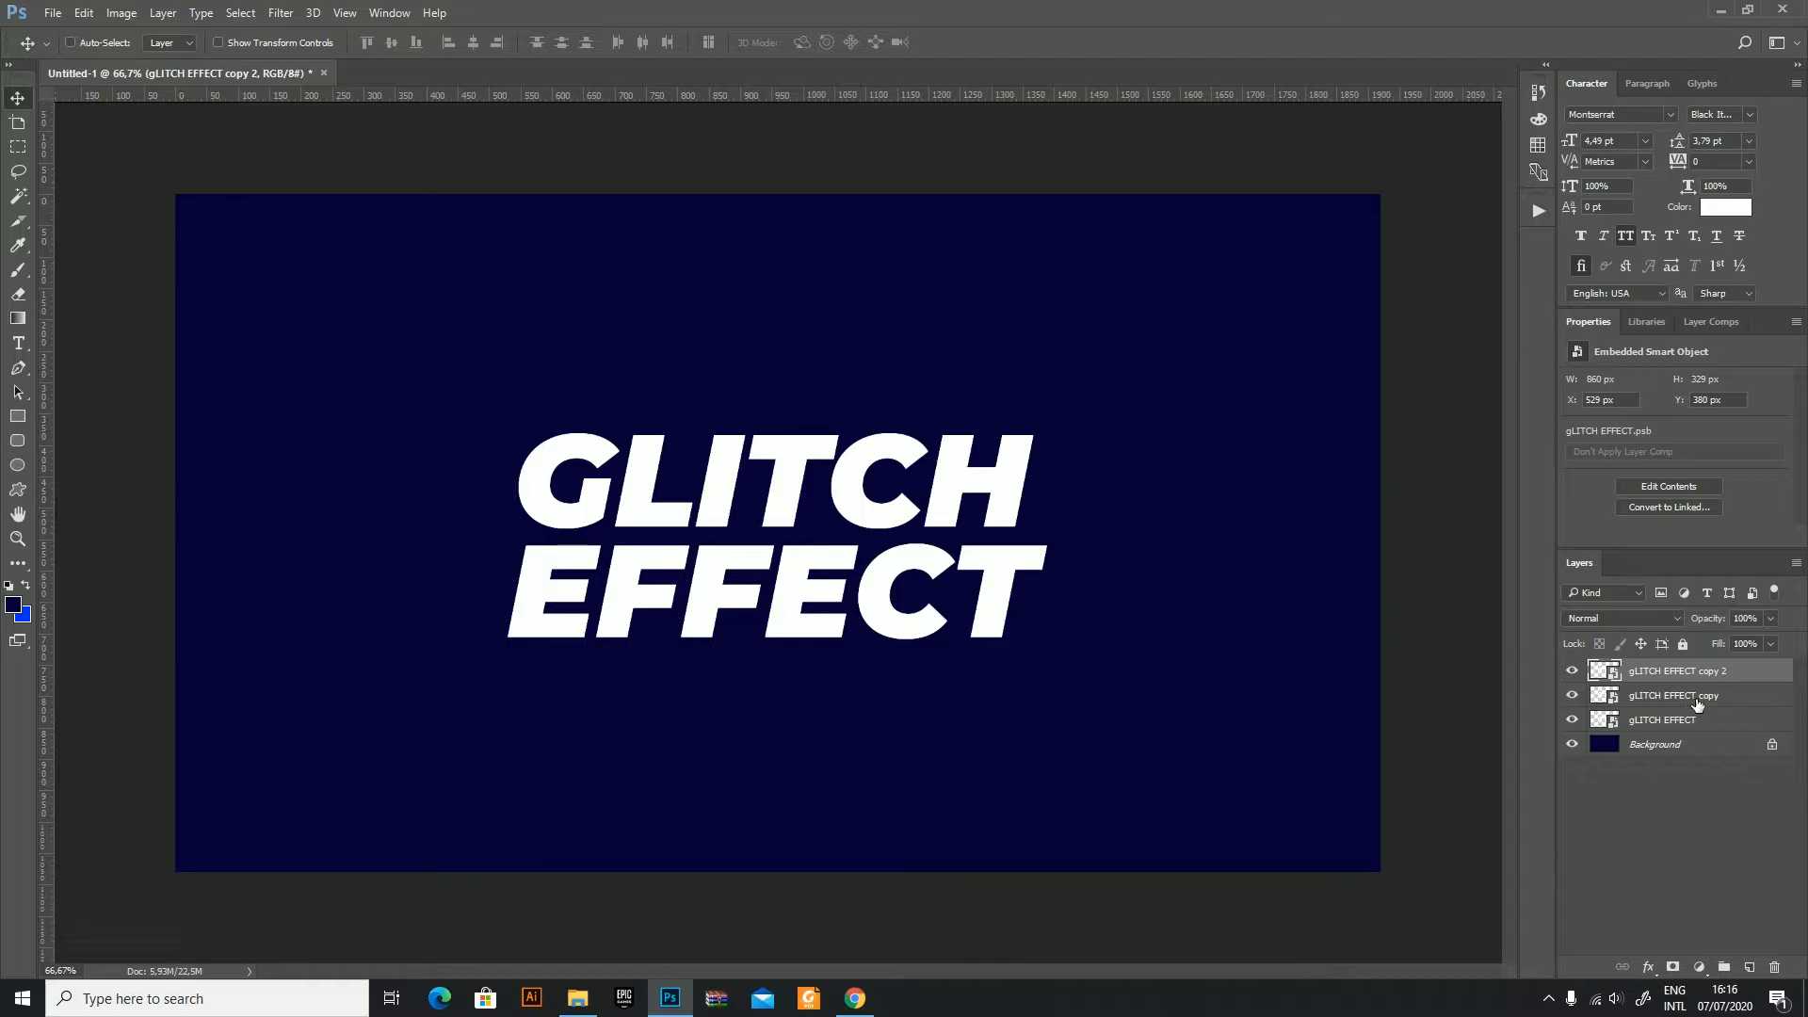
Step: Add a layer mask to the original text layer and fill a rectangle over the upper half of GLITCH with black
{"action": "left_click", "coordinate": [1698, 704]}
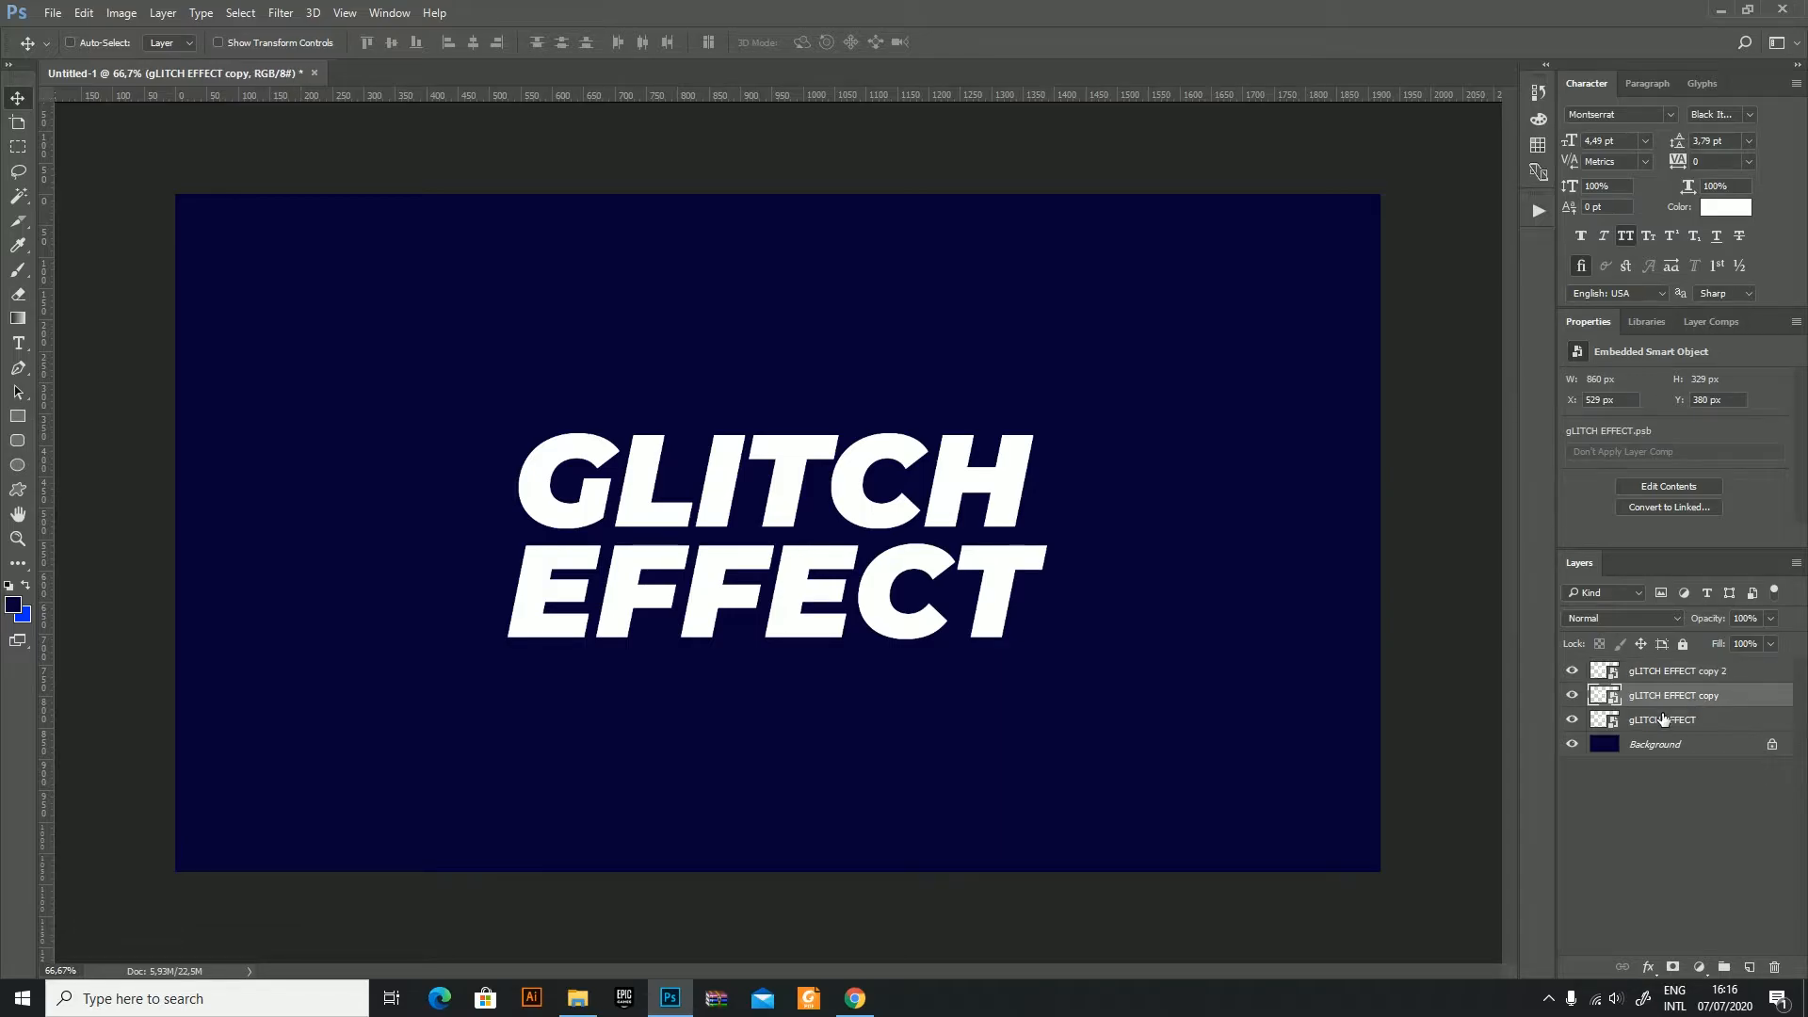
{"action": "left_click", "coordinate": [1663, 720]}
{"action": "left_click", "coordinate": [1673, 967]}
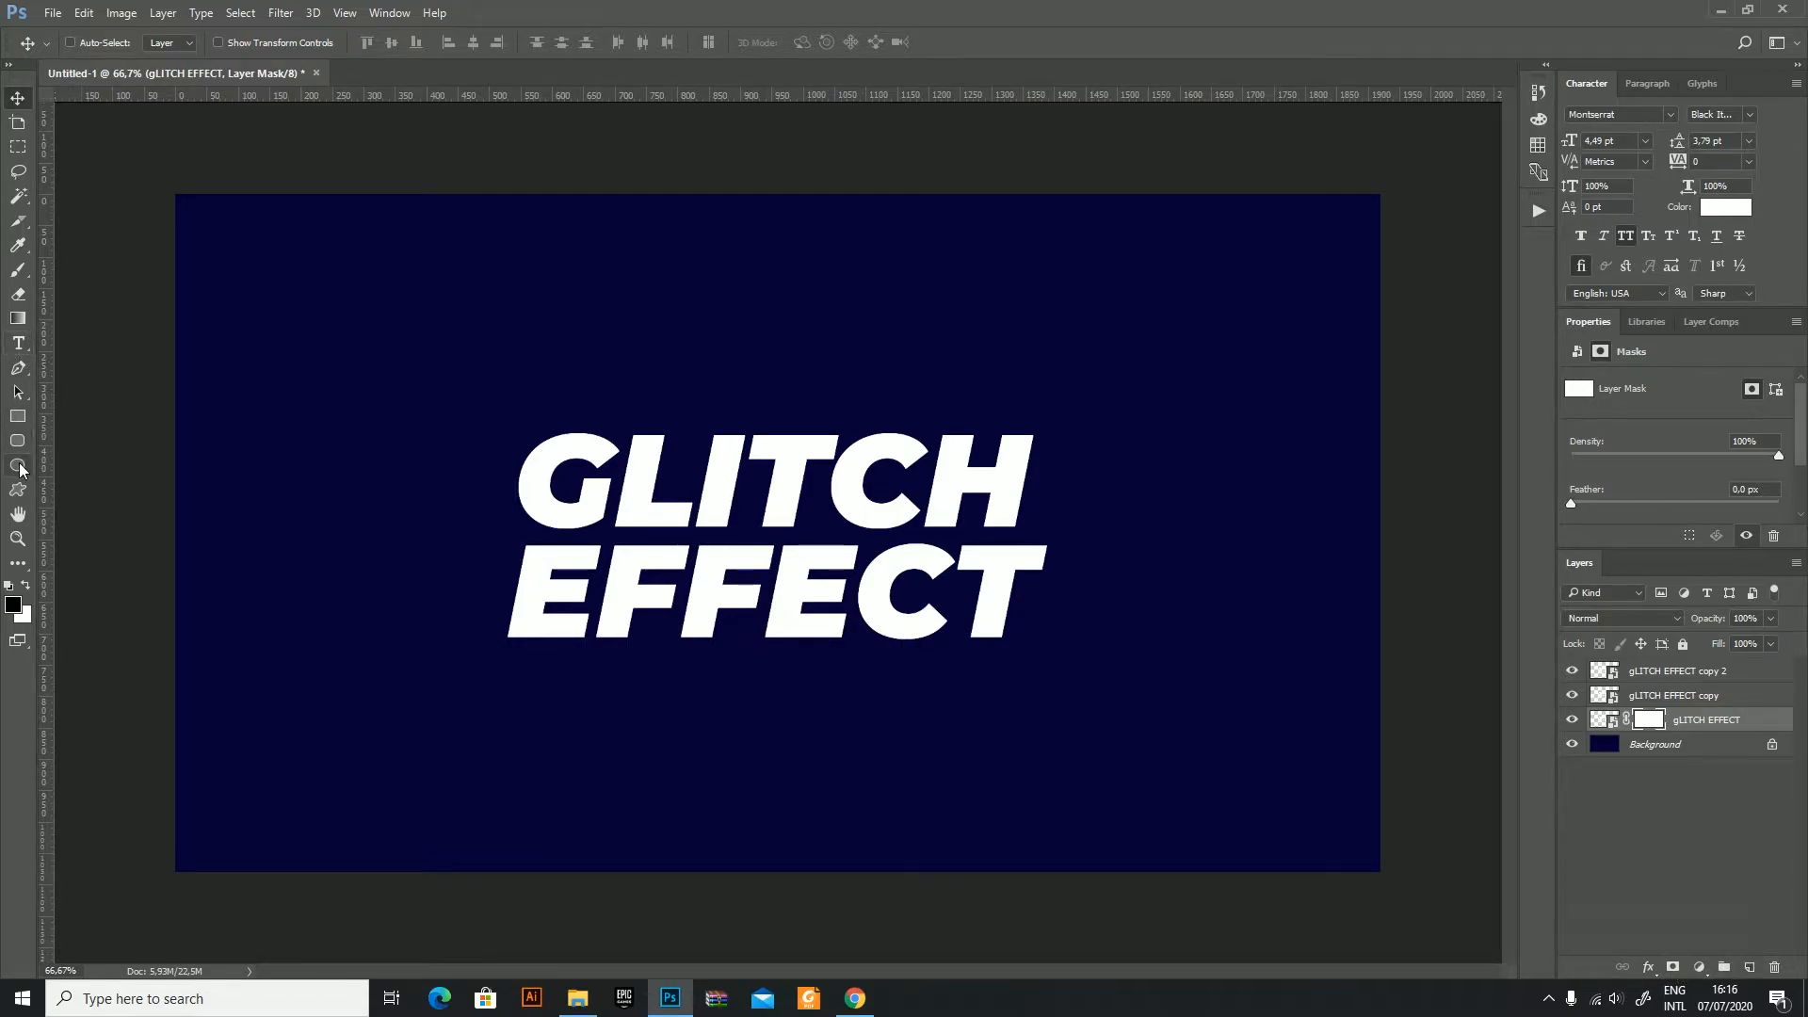
{"action": "left_click", "coordinate": [18, 146]}
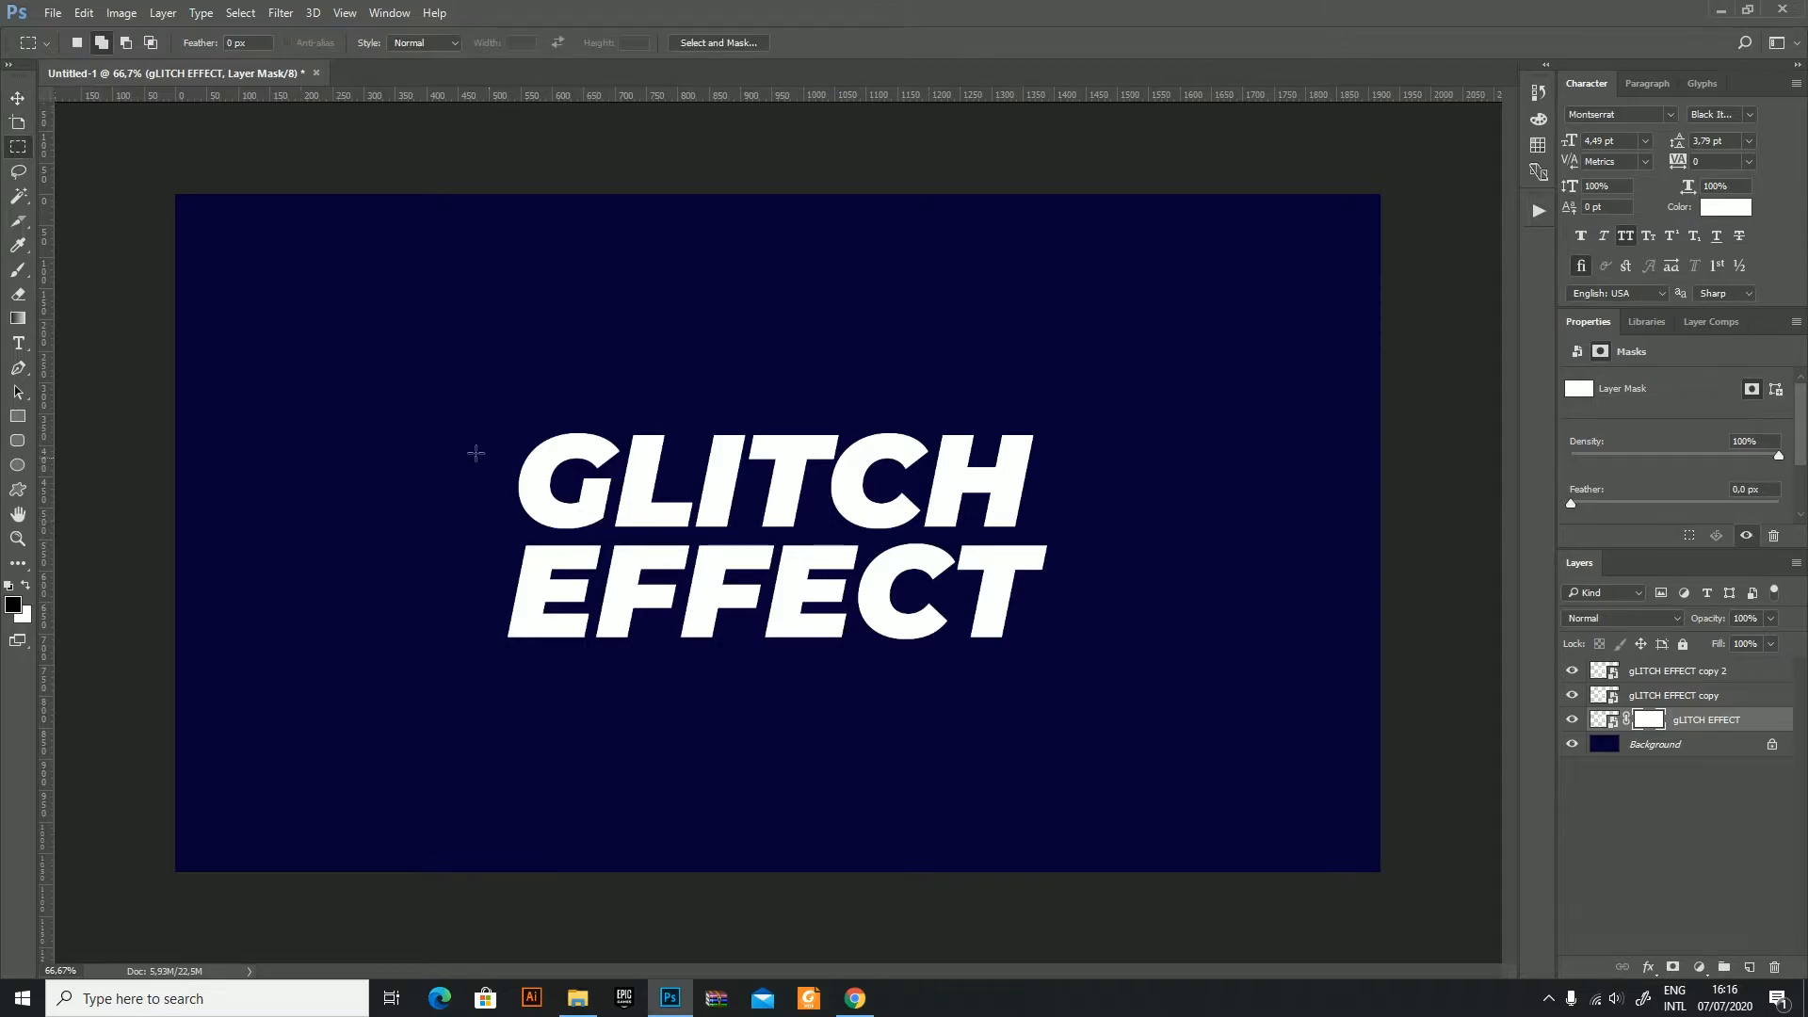
{"action": "left_click_drag", "start_coordinate": [456, 392], "coordinate": [1084, 484]}
{"action": "key", "text": "alt+BackSpace"}
{"action": "key", "text": "ctrl+d"}
Step: Check the masked original against the first copy by toggling layer visibility, with the second copy hidden
{"action": "left_click", "coordinate": [1571, 694]}
{"action": "left_click", "coordinate": [1571, 670]}
{"action": "left_click", "coordinate": [1571, 719]}
{"action": "left_click", "coordinate": [1571, 719]}
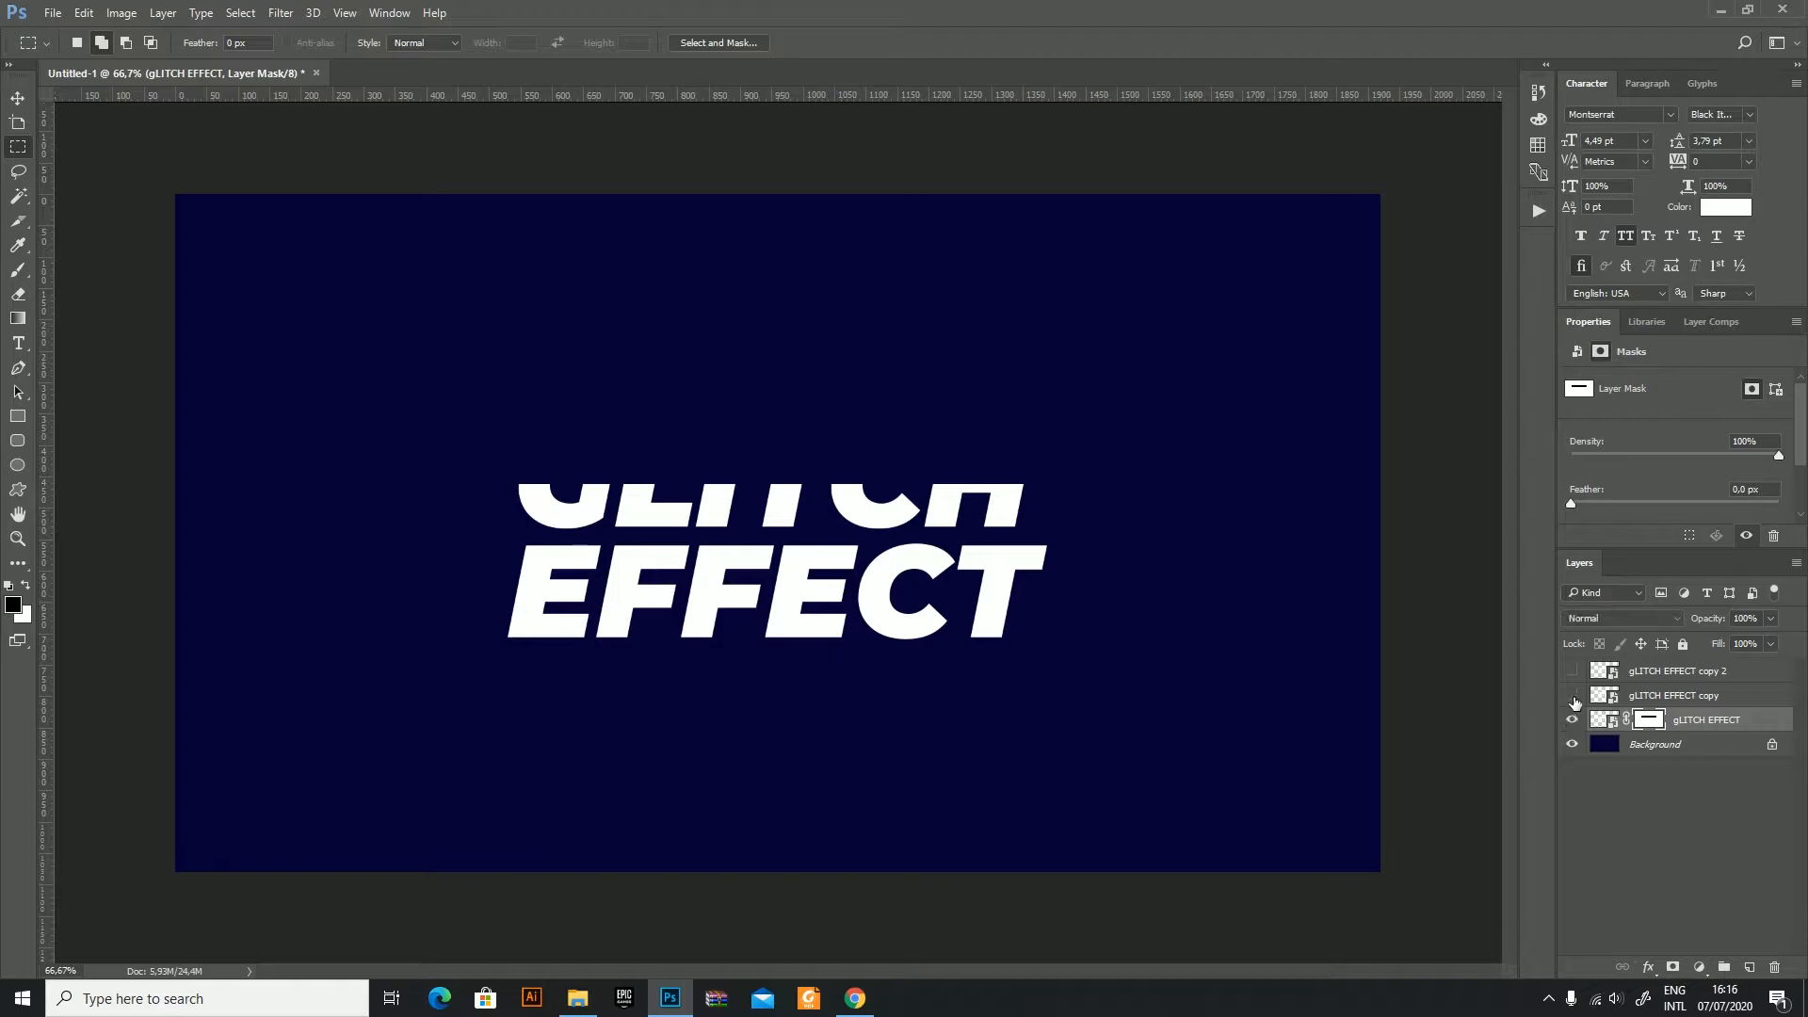
{"action": "left_click", "coordinate": [1572, 697]}
{"action": "left_click", "coordinate": [1572, 697]}
{"action": "left_click", "coordinate": [1572, 697]}
{"action": "left_click", "coordinate": [1573, 697]}
{"action": "left_click", "coordinate": [1572, 697]}
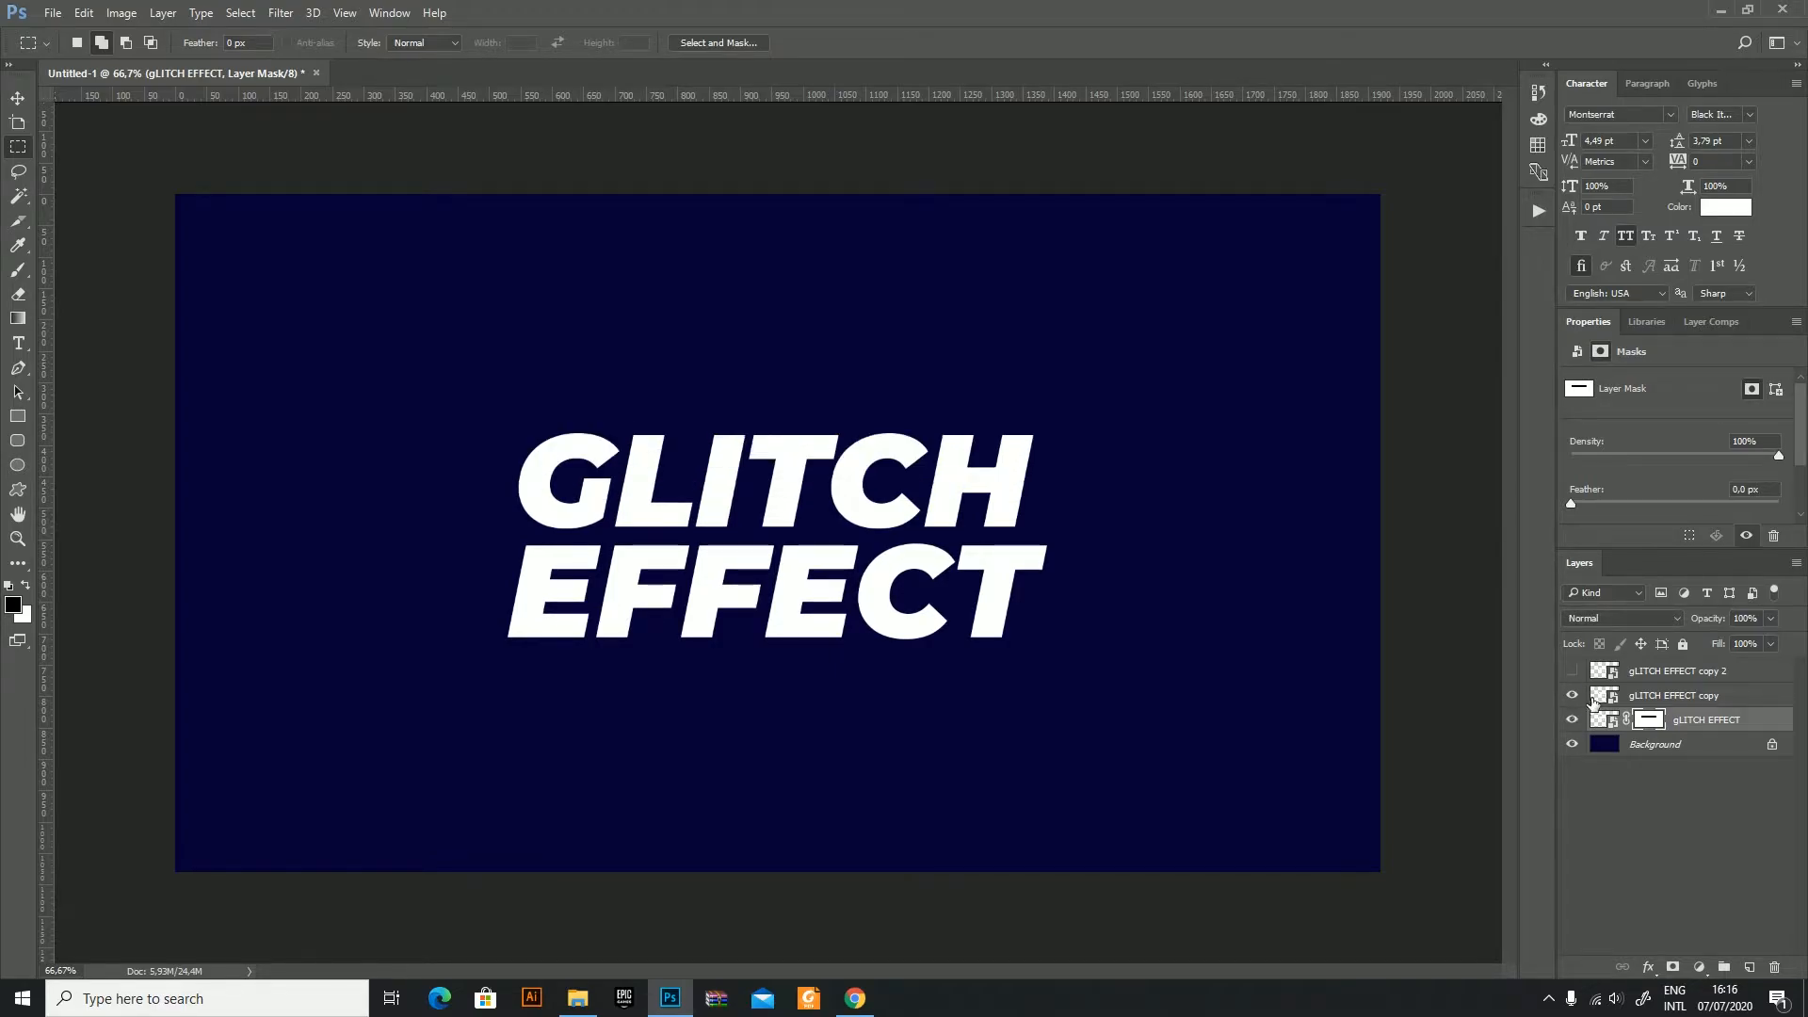
Step: Mask the first copy to show only the upper strip of GLITCH, using the inverted selection from the original layer's mask
{"action": "left_click", "coordinate": [1605, 697]}
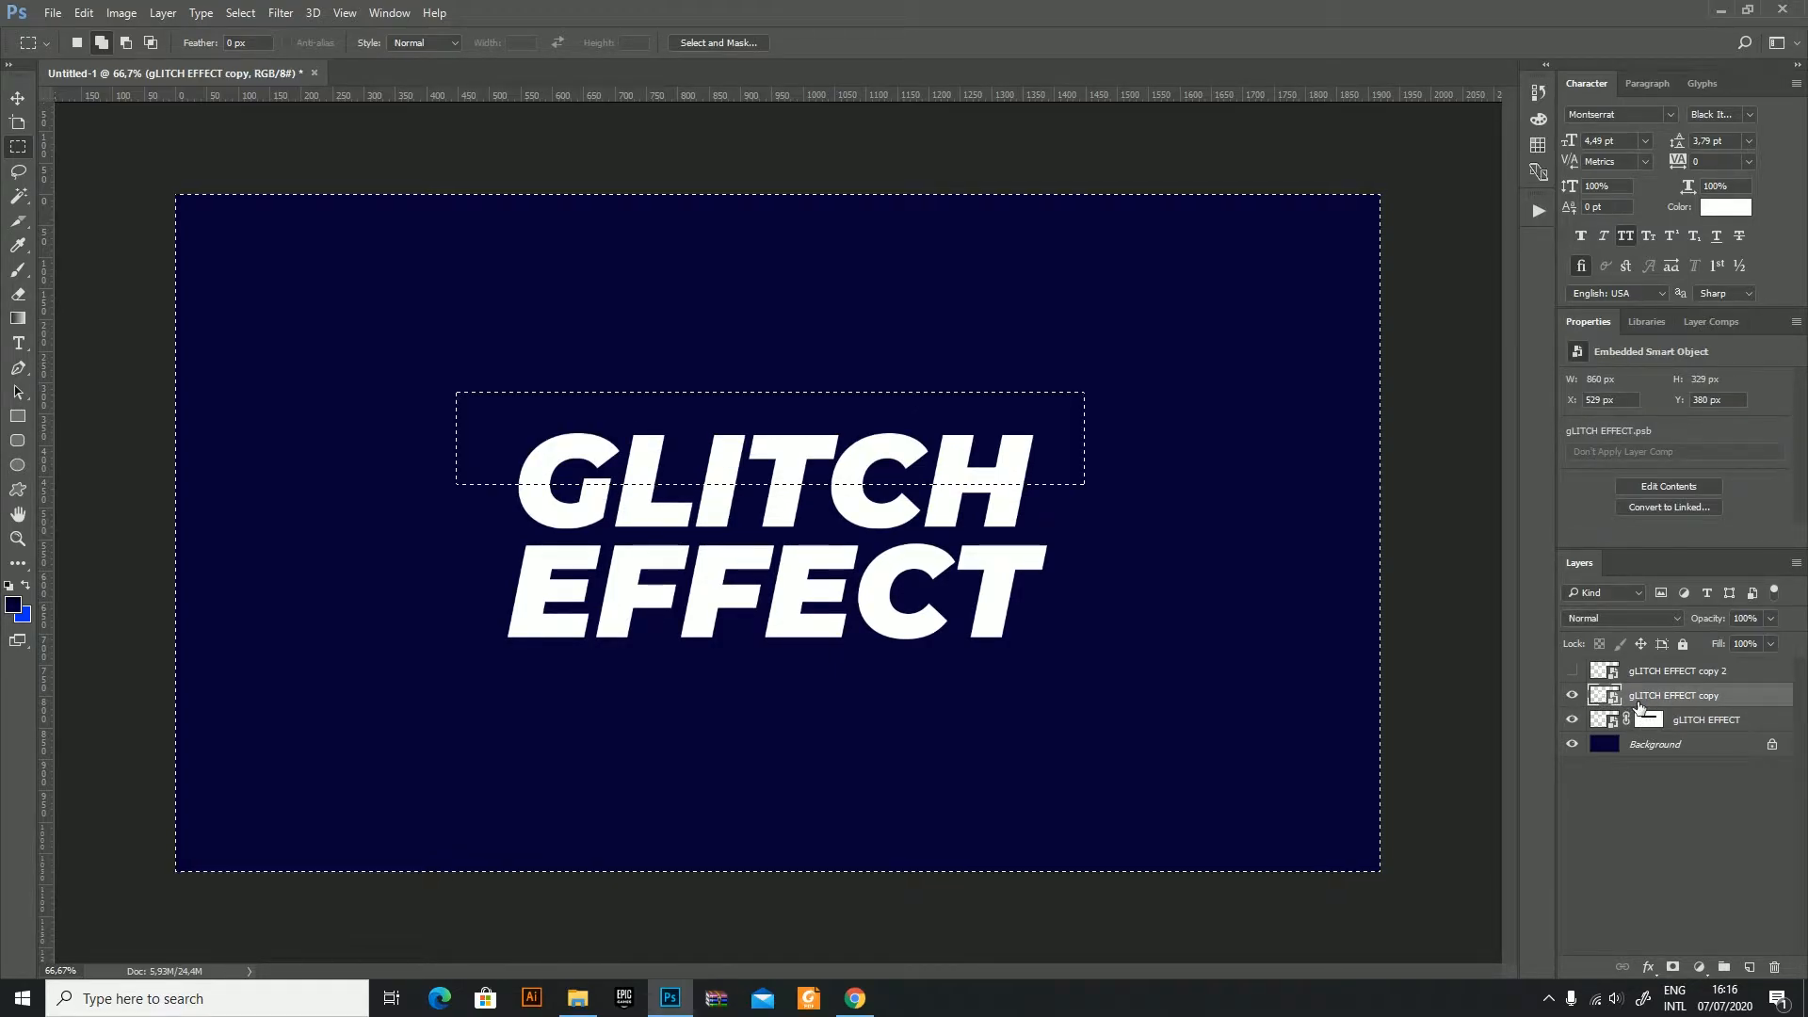
{"action": "left_click", "coordinate": [1674, 966], "text": "alt"}
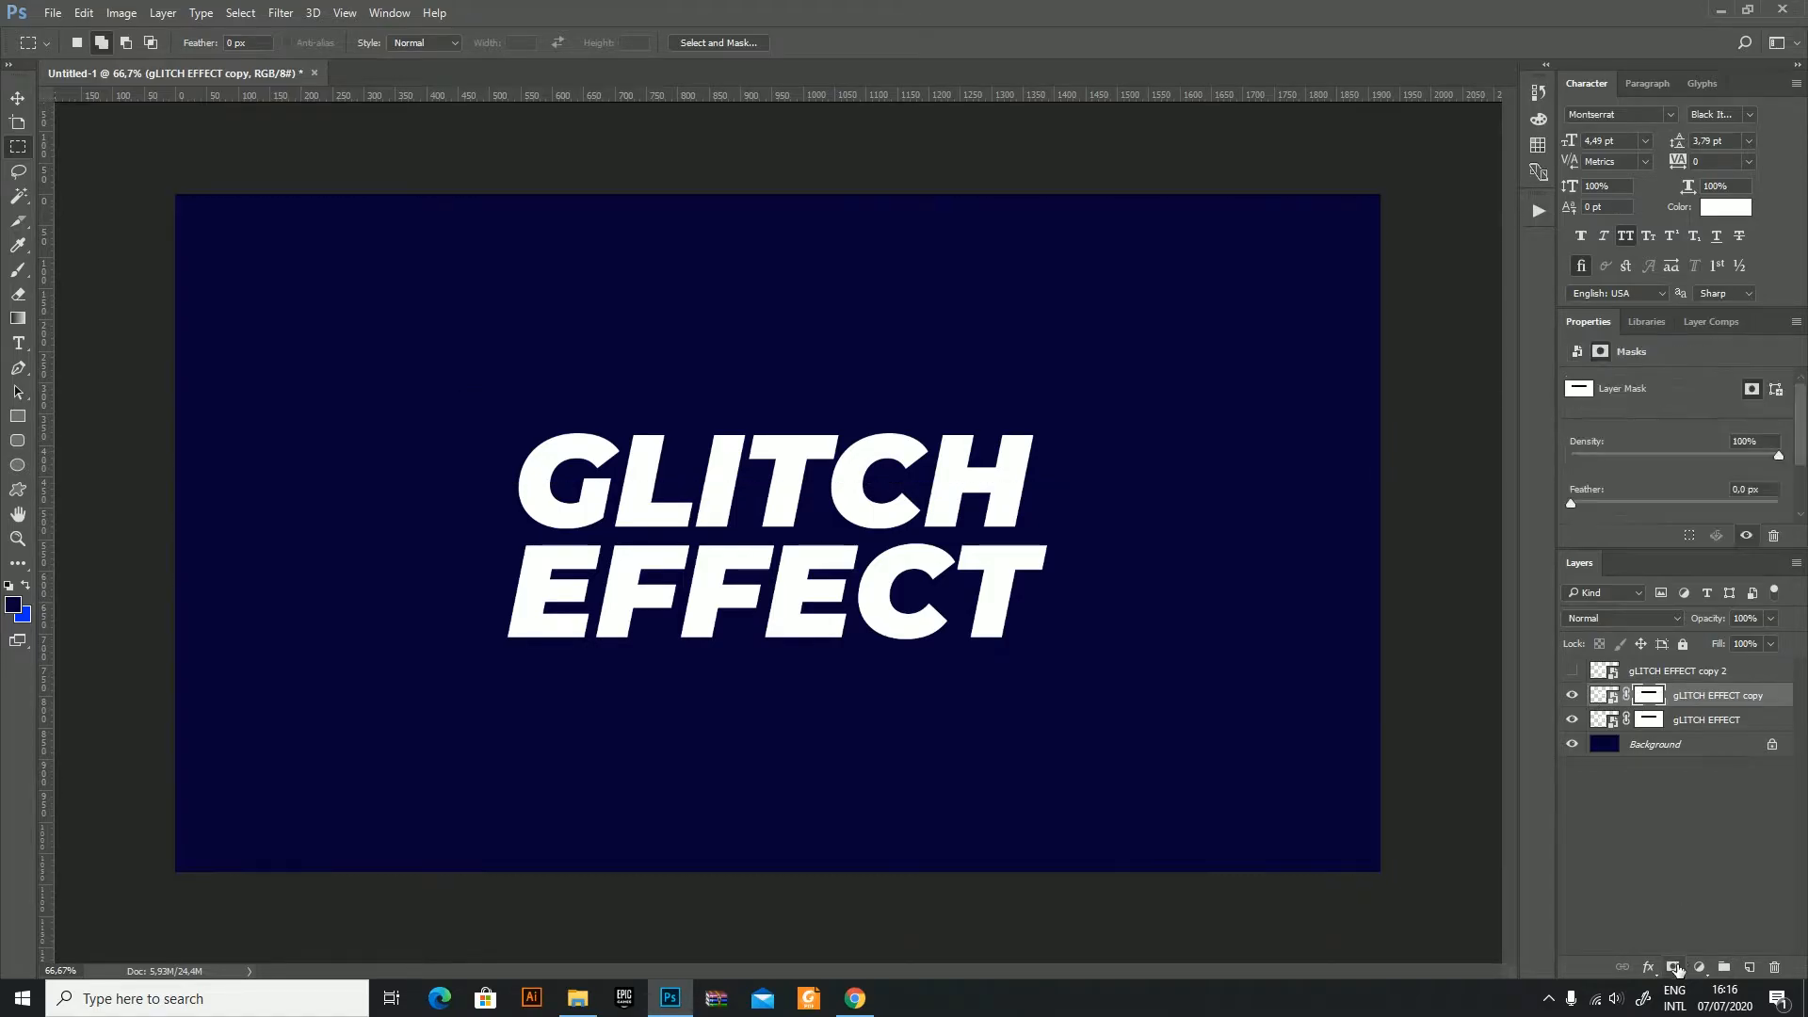
{"action": "key", "text": "ctrl+z"}
{"action": "key", "text": "ctrl+shift+i"}
{"action": "left_click", "coordinate": [1674, 966]}
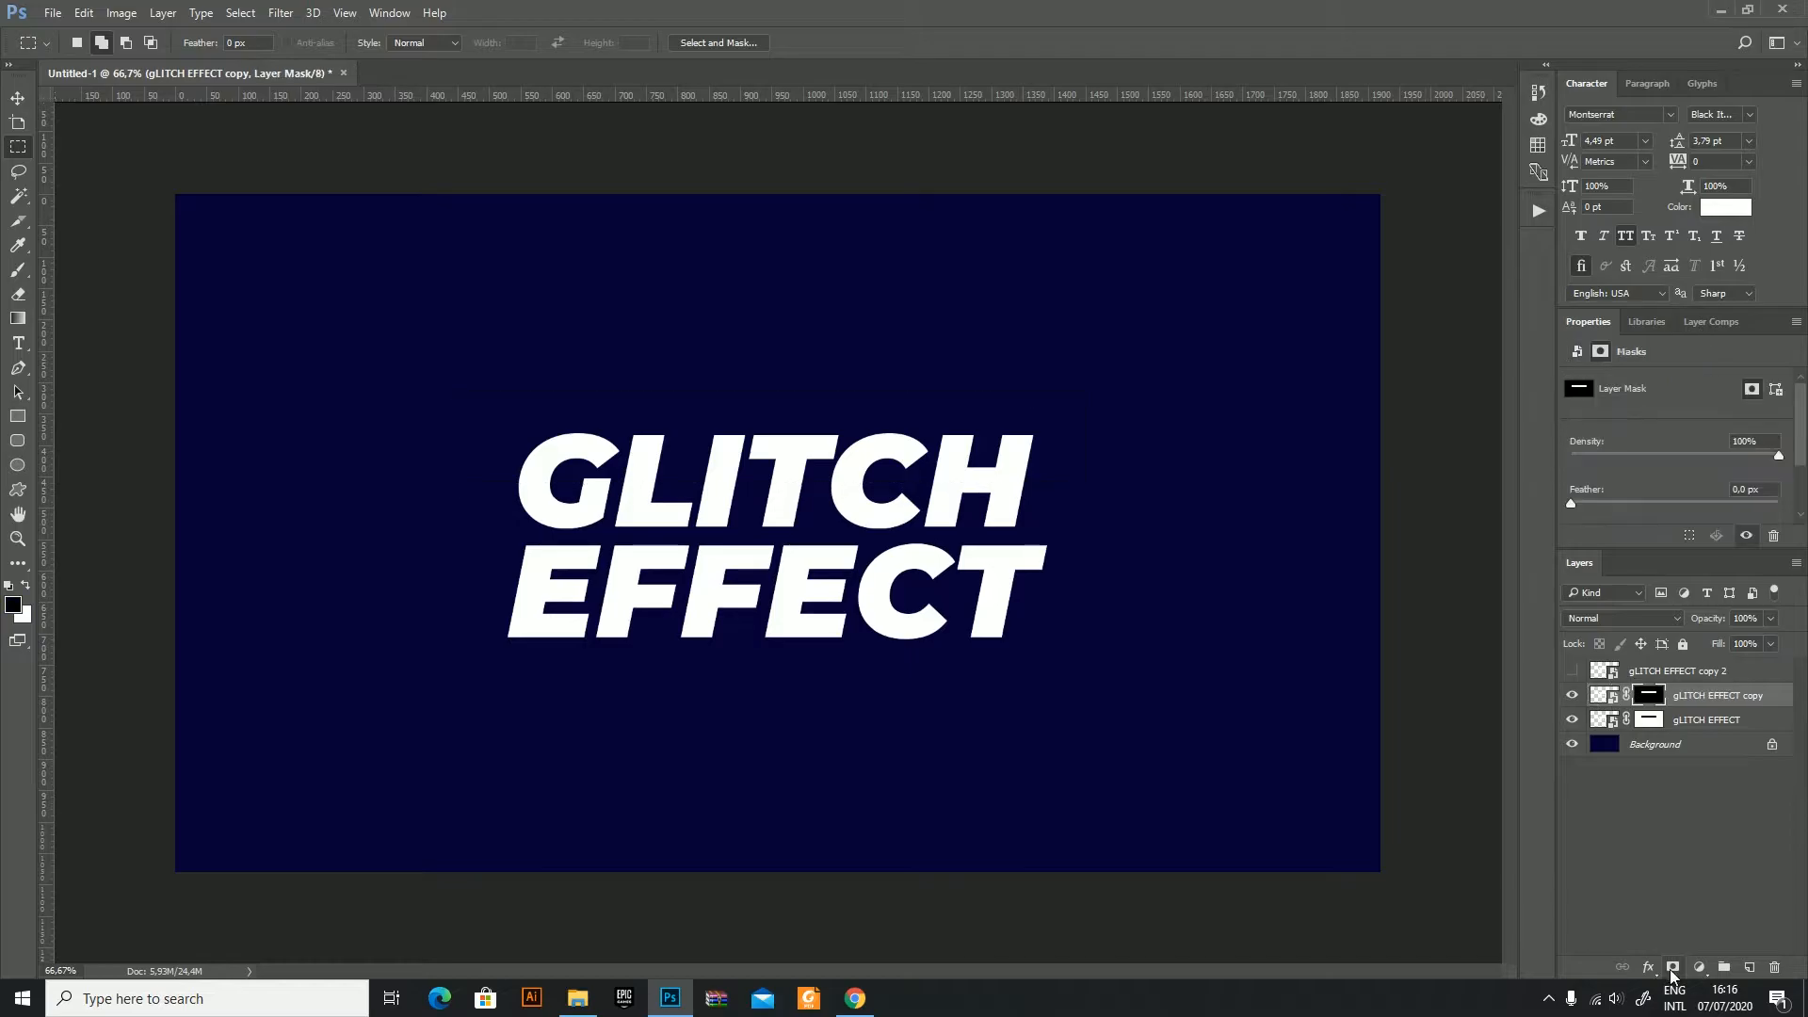
Step: Shift the upper GLITCH strip slightly to the left and compare it with the second copy shown and hidden
{"action": "key", "text": "v"}
{"action": "left_click_drag", "start_coordinate": [1029, 472], "coordinate": [1014, 463]}
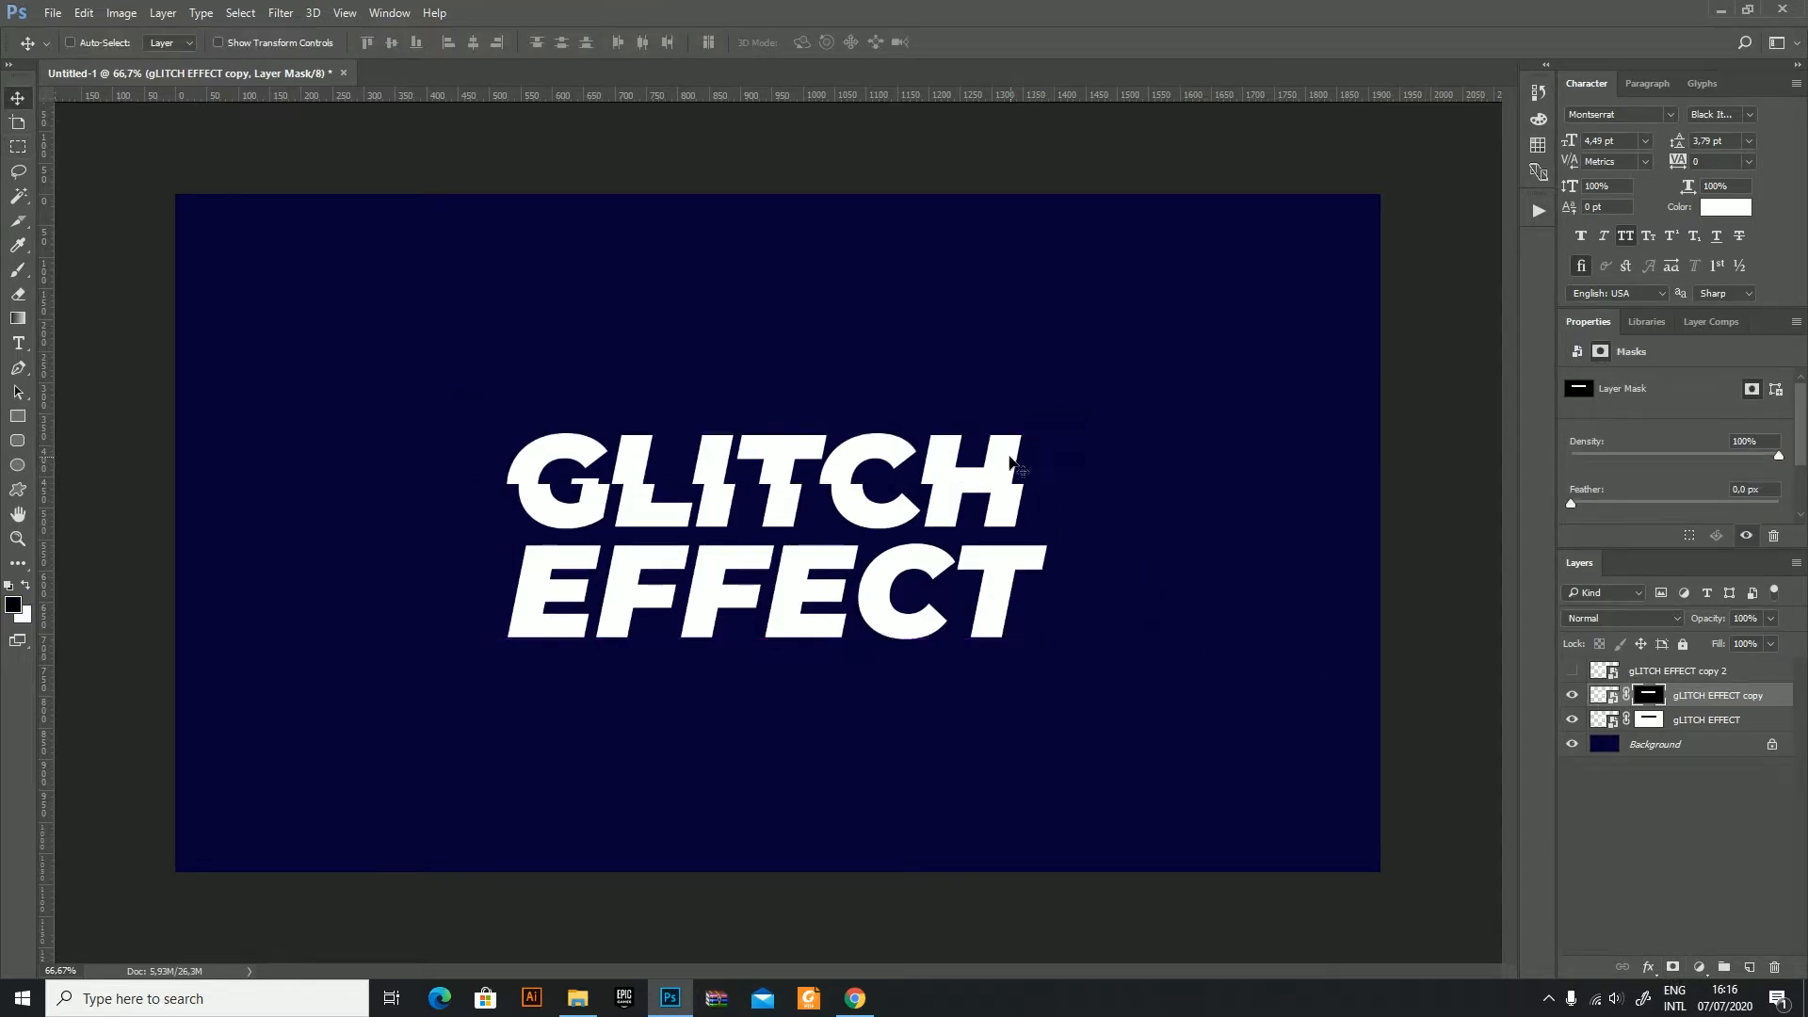
{"action": "left_click", "coordinate": [1571, 672]}
{"action": "left_click", "coordinate": [1570, 671]}
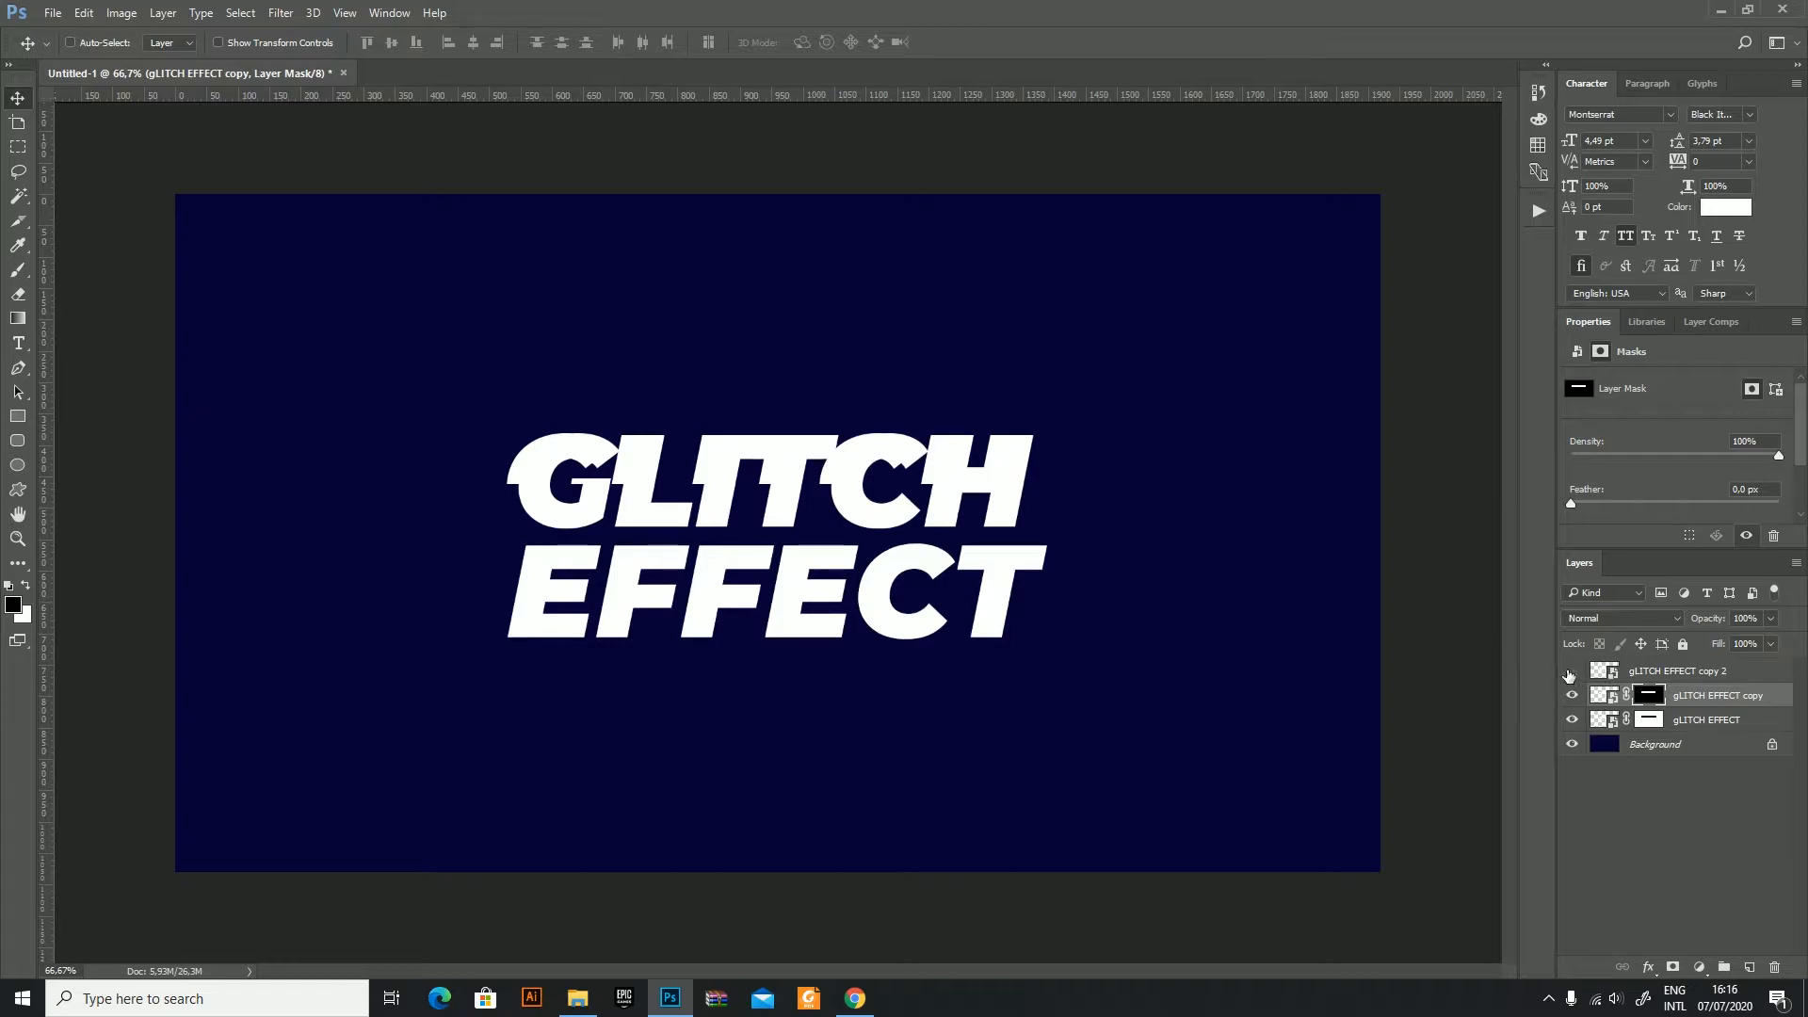
Step: Select a rectangle over the lower half of EFFECT and use it to add a layer mask to the second copy
{"action": "left_click", "coordinate": [1649, 723]}
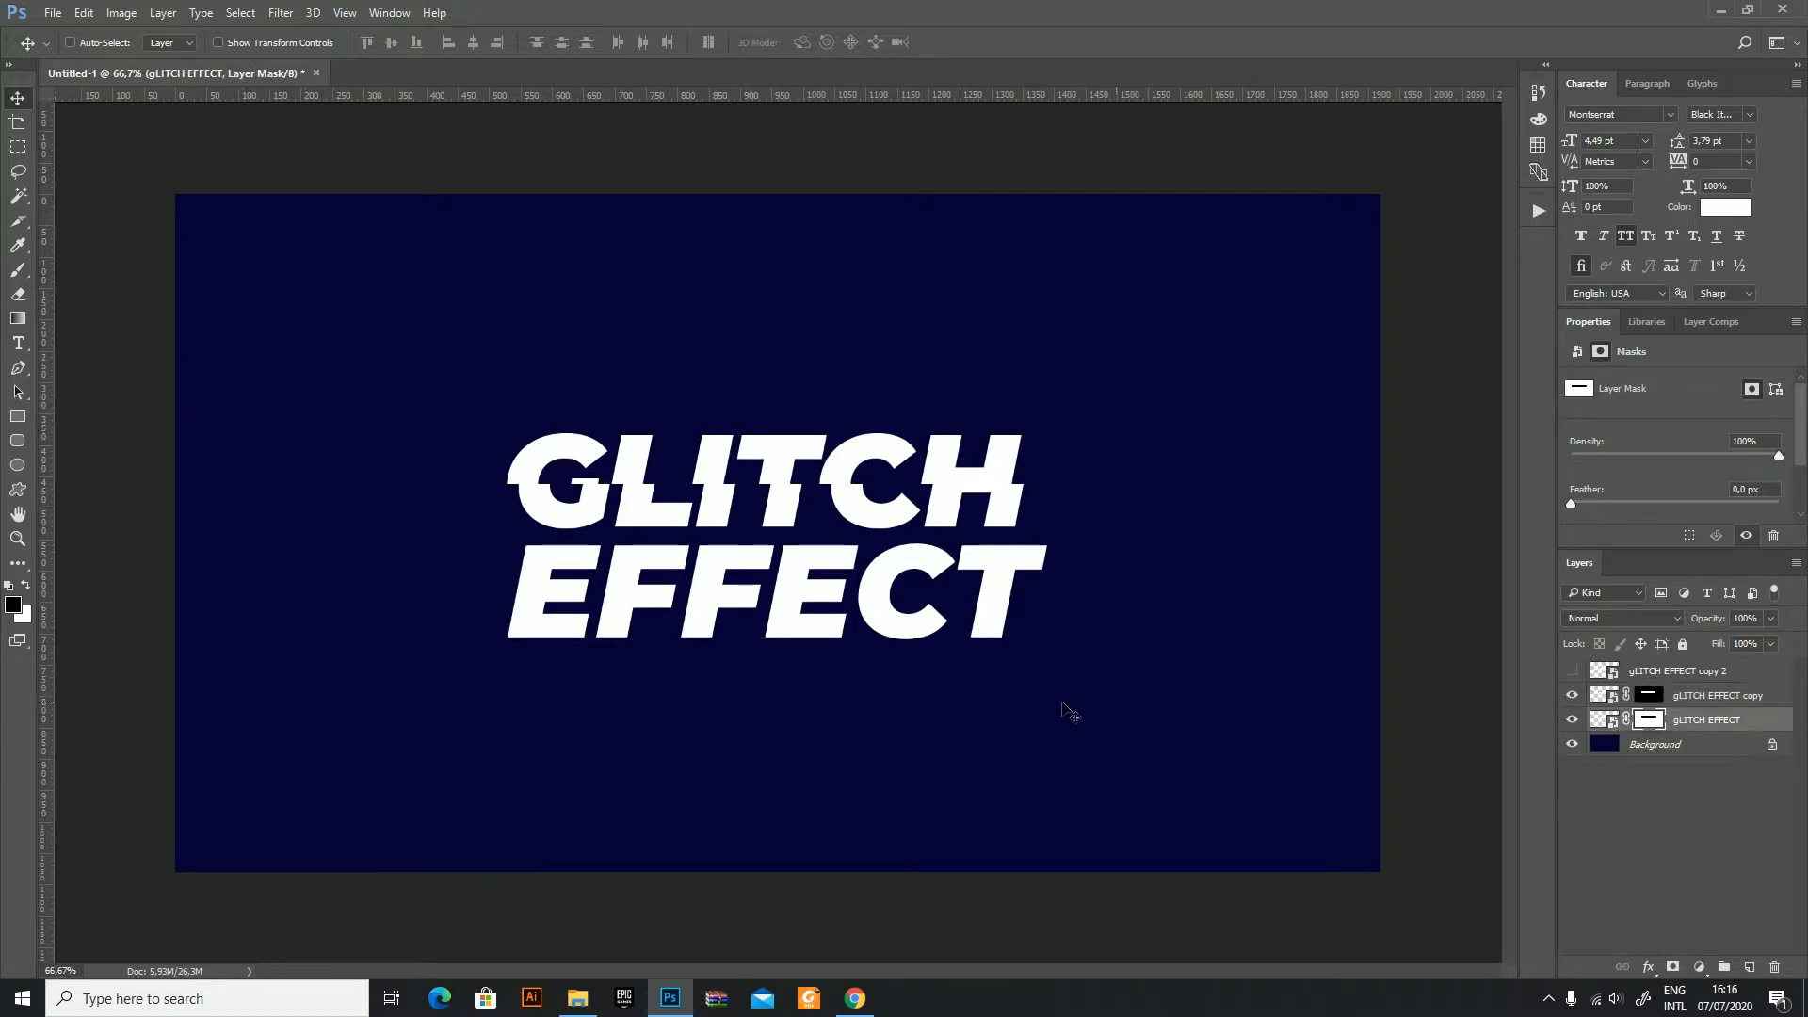
{"action": "key", "text": "m"}
{"action": "left_click_drag", "start_coordinate": [446, 591], "coordinate": [1079, 690]}
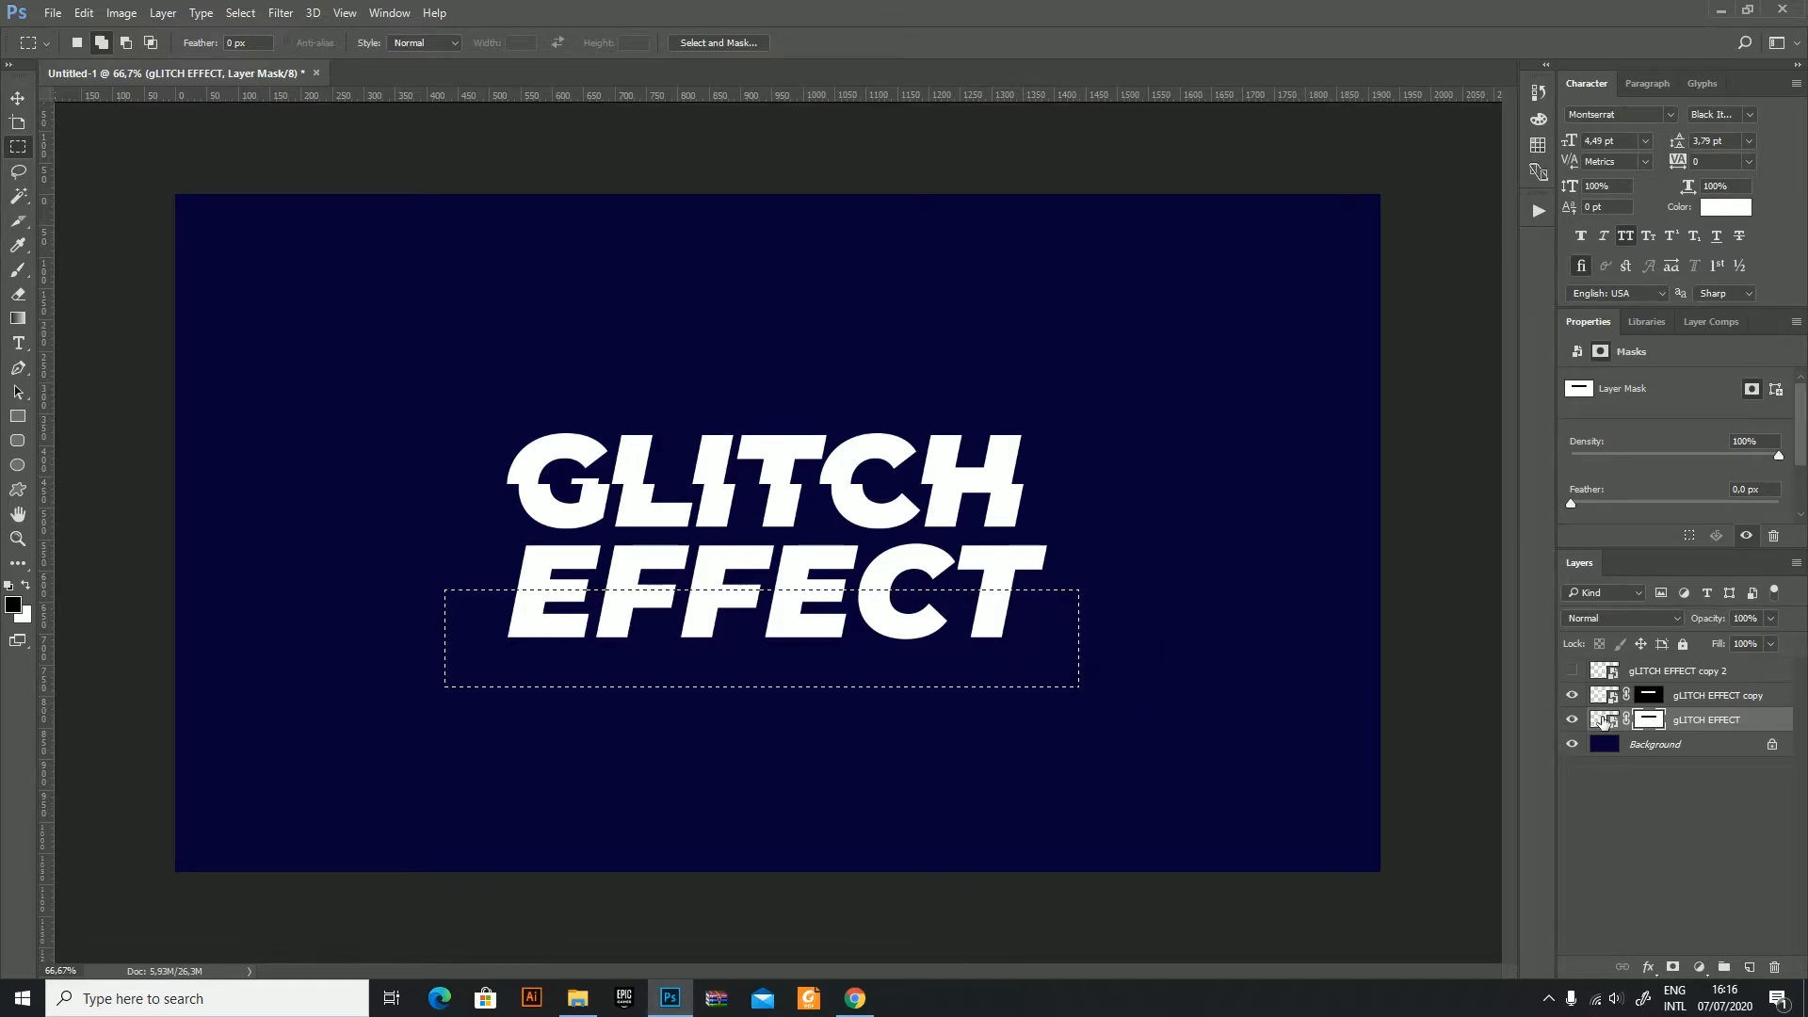
{"action": "left_click", "coordinate": [1570, 670]}
{"action": "left_click", "coordinate": [1571, 671]}
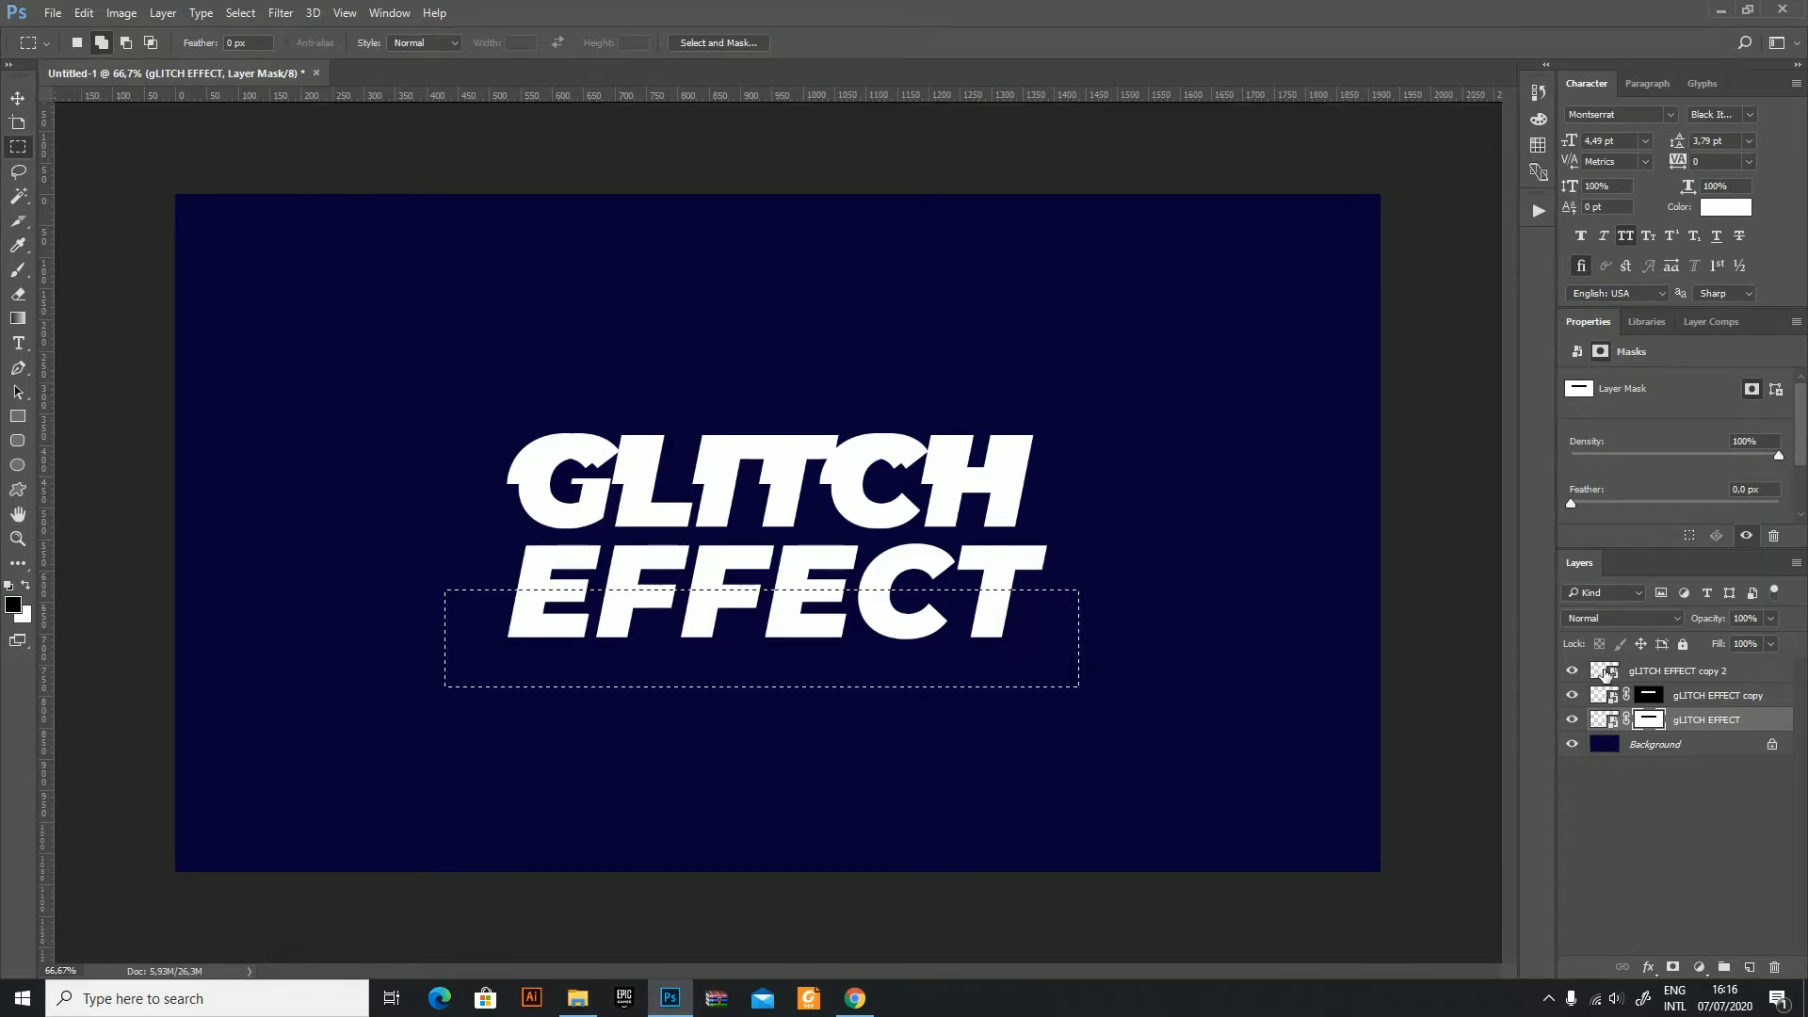
{"action": "left_click", "coordinate": [1643, 670]}
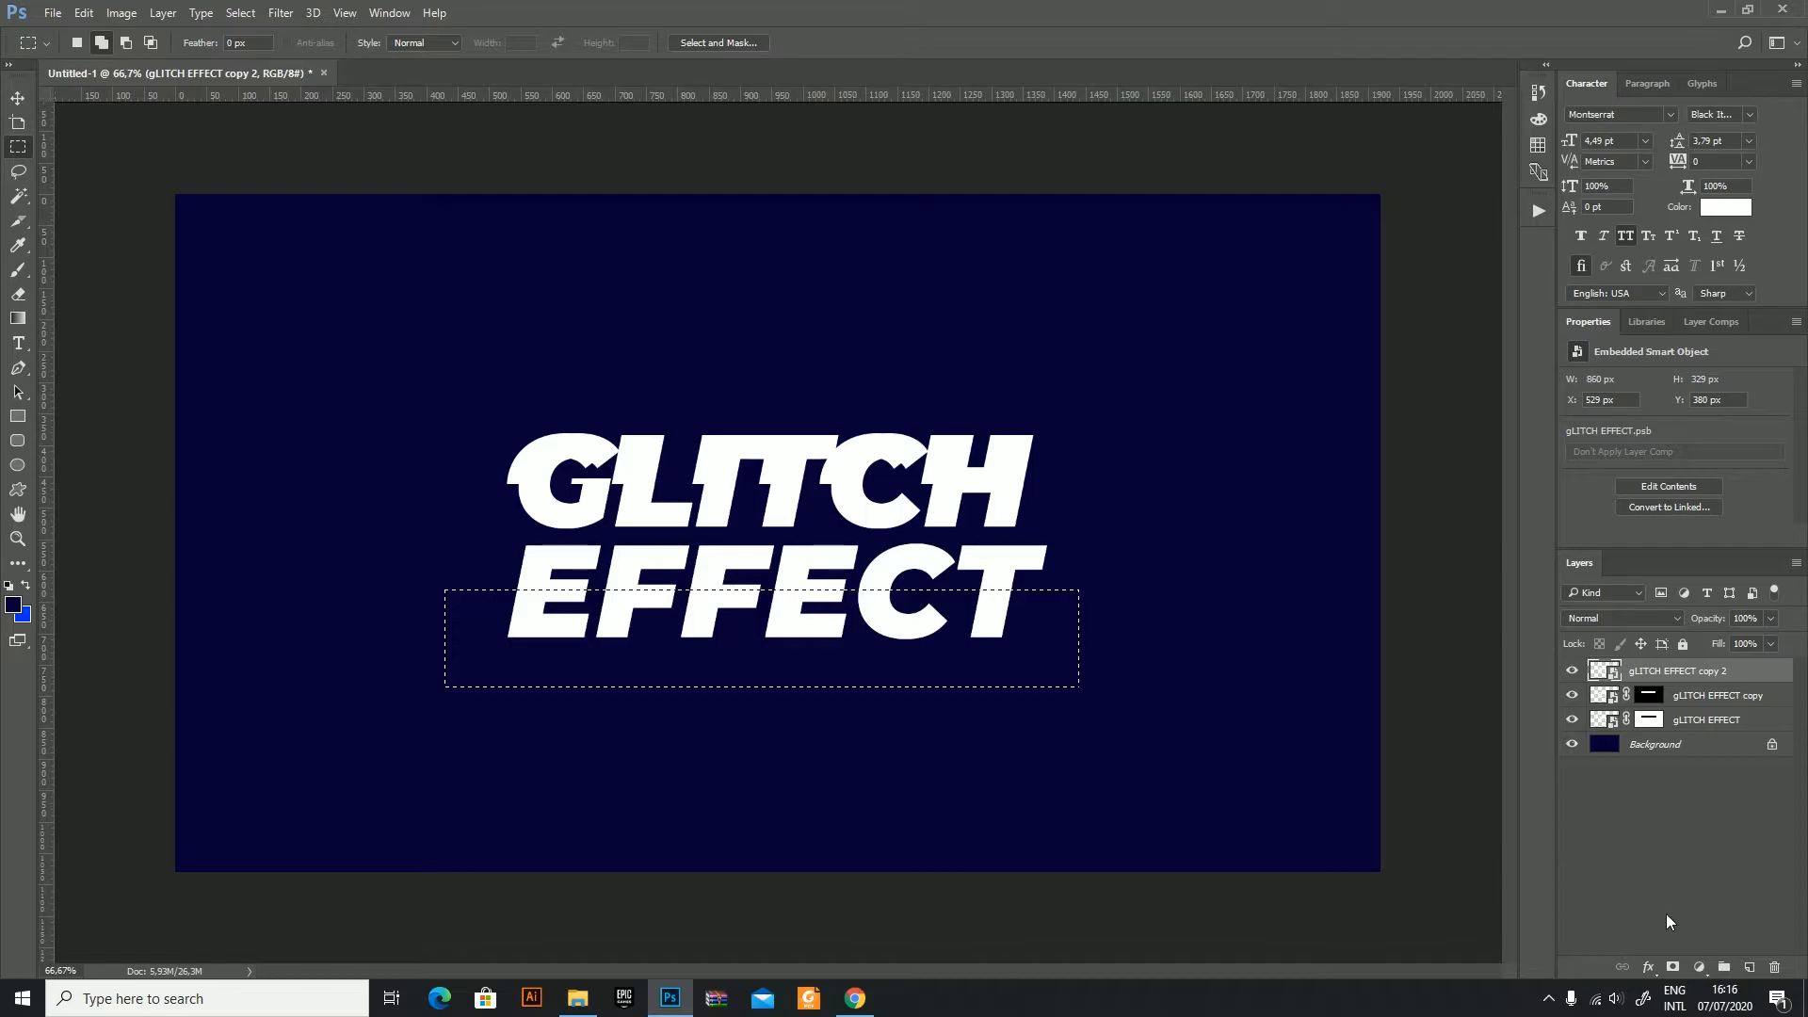
{"action": "left_click", "coordinate": [1672, 967]}
Step: Examine the second copy's masked strip by isolating it and toggling the visibility of the other text layers
{"action": "left_click", "coordinate": [1571, 671], "text": "alt"}
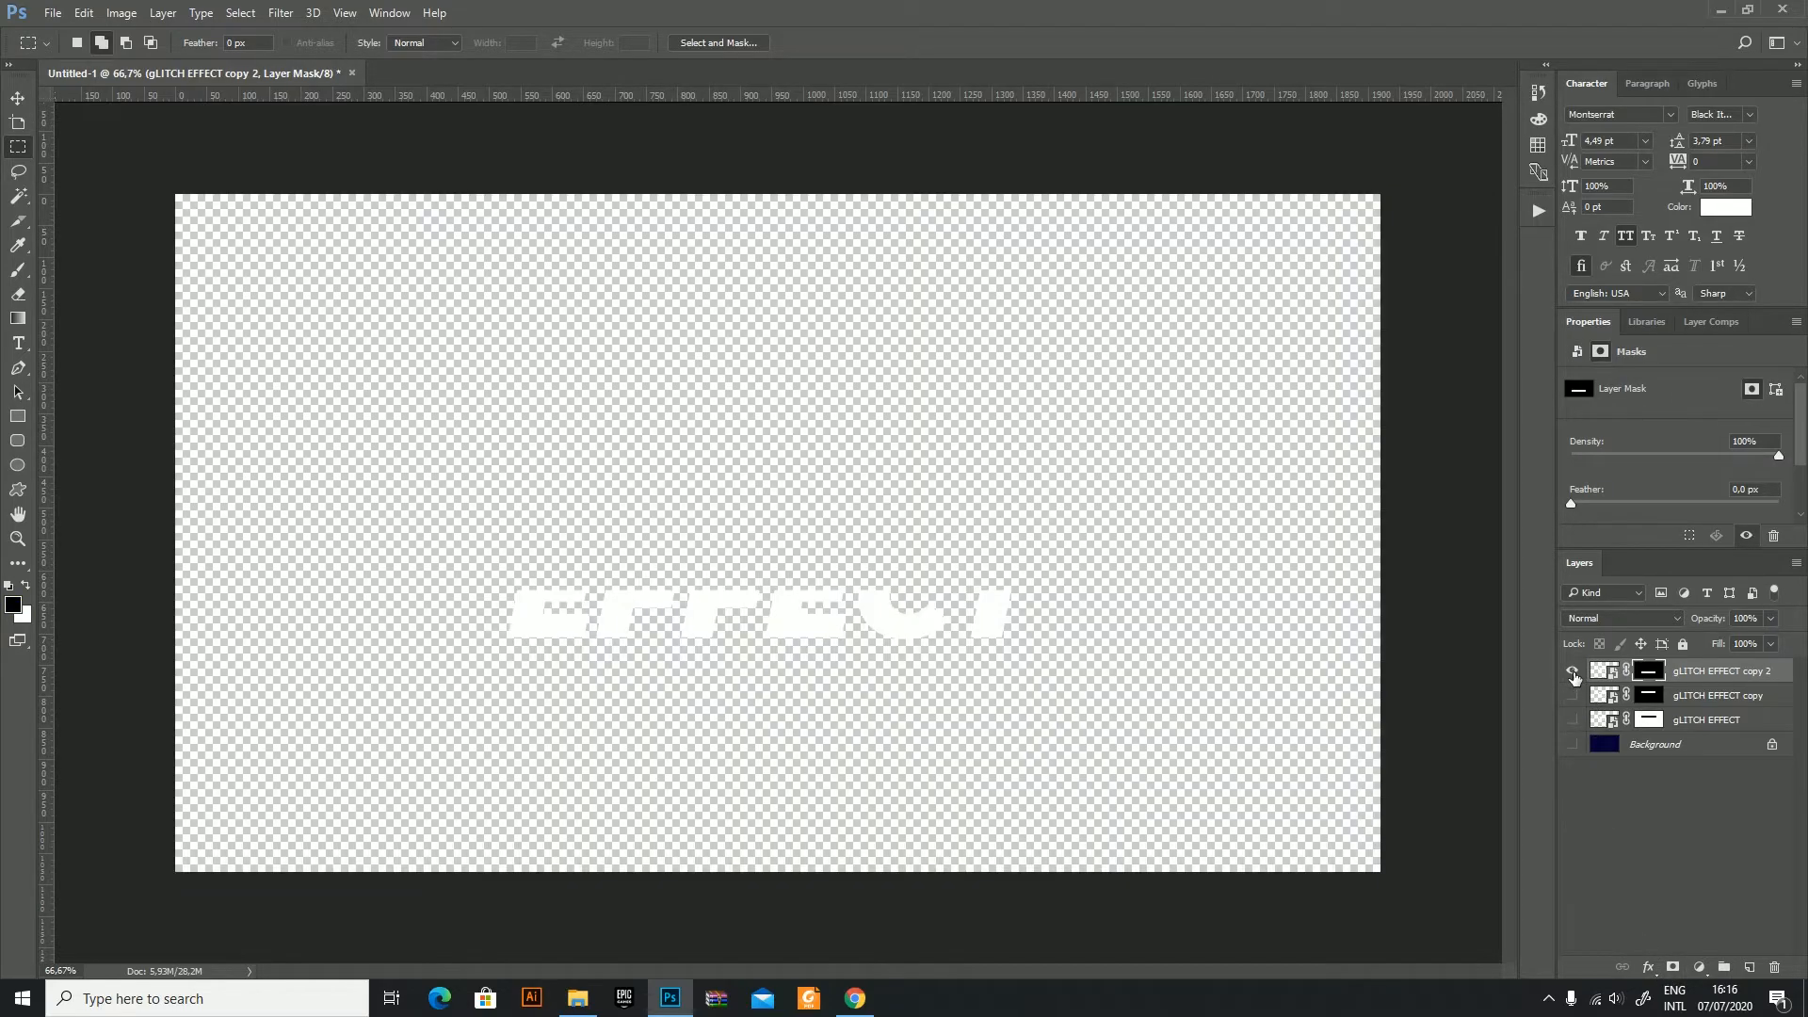
{"action": "left_click", "coordinate": [1572, 671], "text": "alt"}
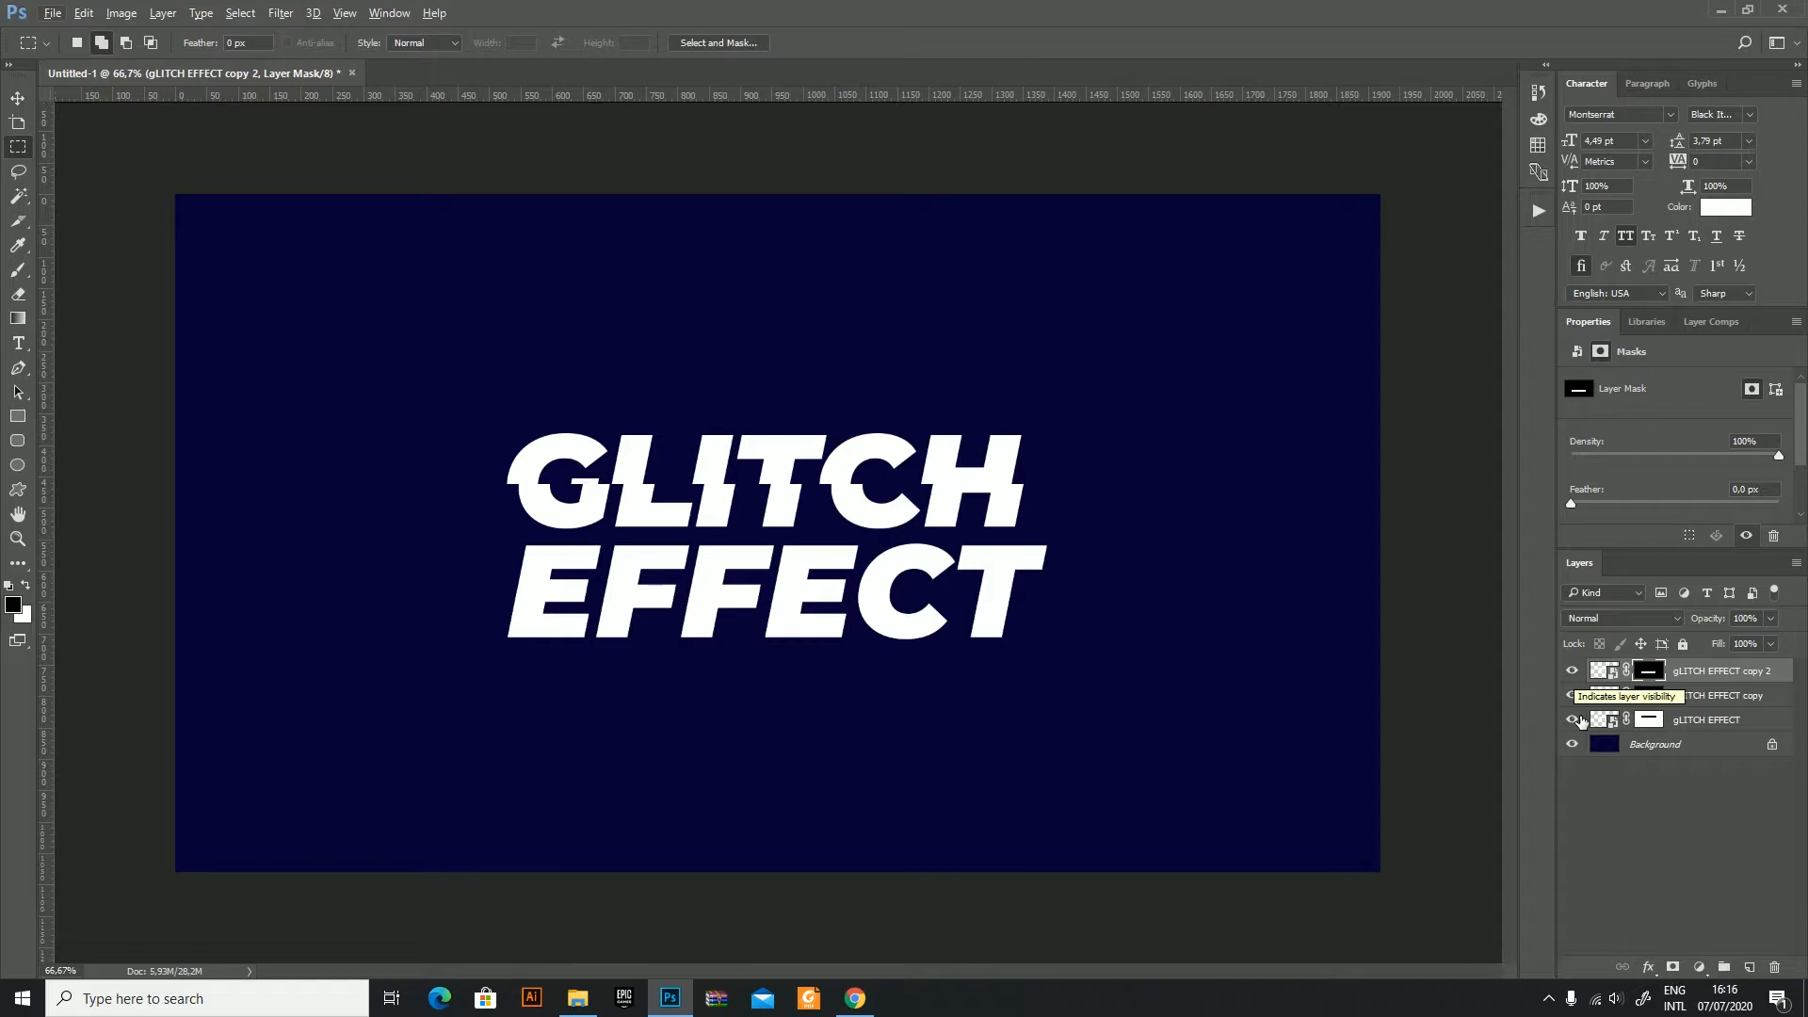
{"action": "left_click", "coordinate": [1572, 695]}
{"action": "left_click", "coordinate": [1571, 721]}
{"action": "left_click", "coordinate": [1571, 721]}
{"action": "left_click", "coordinate": [1571, 721]}
{"action": "left_click", "coordinate": [1571, 721]}
{"action": "left_click", "coordinate": [1571, 721]}
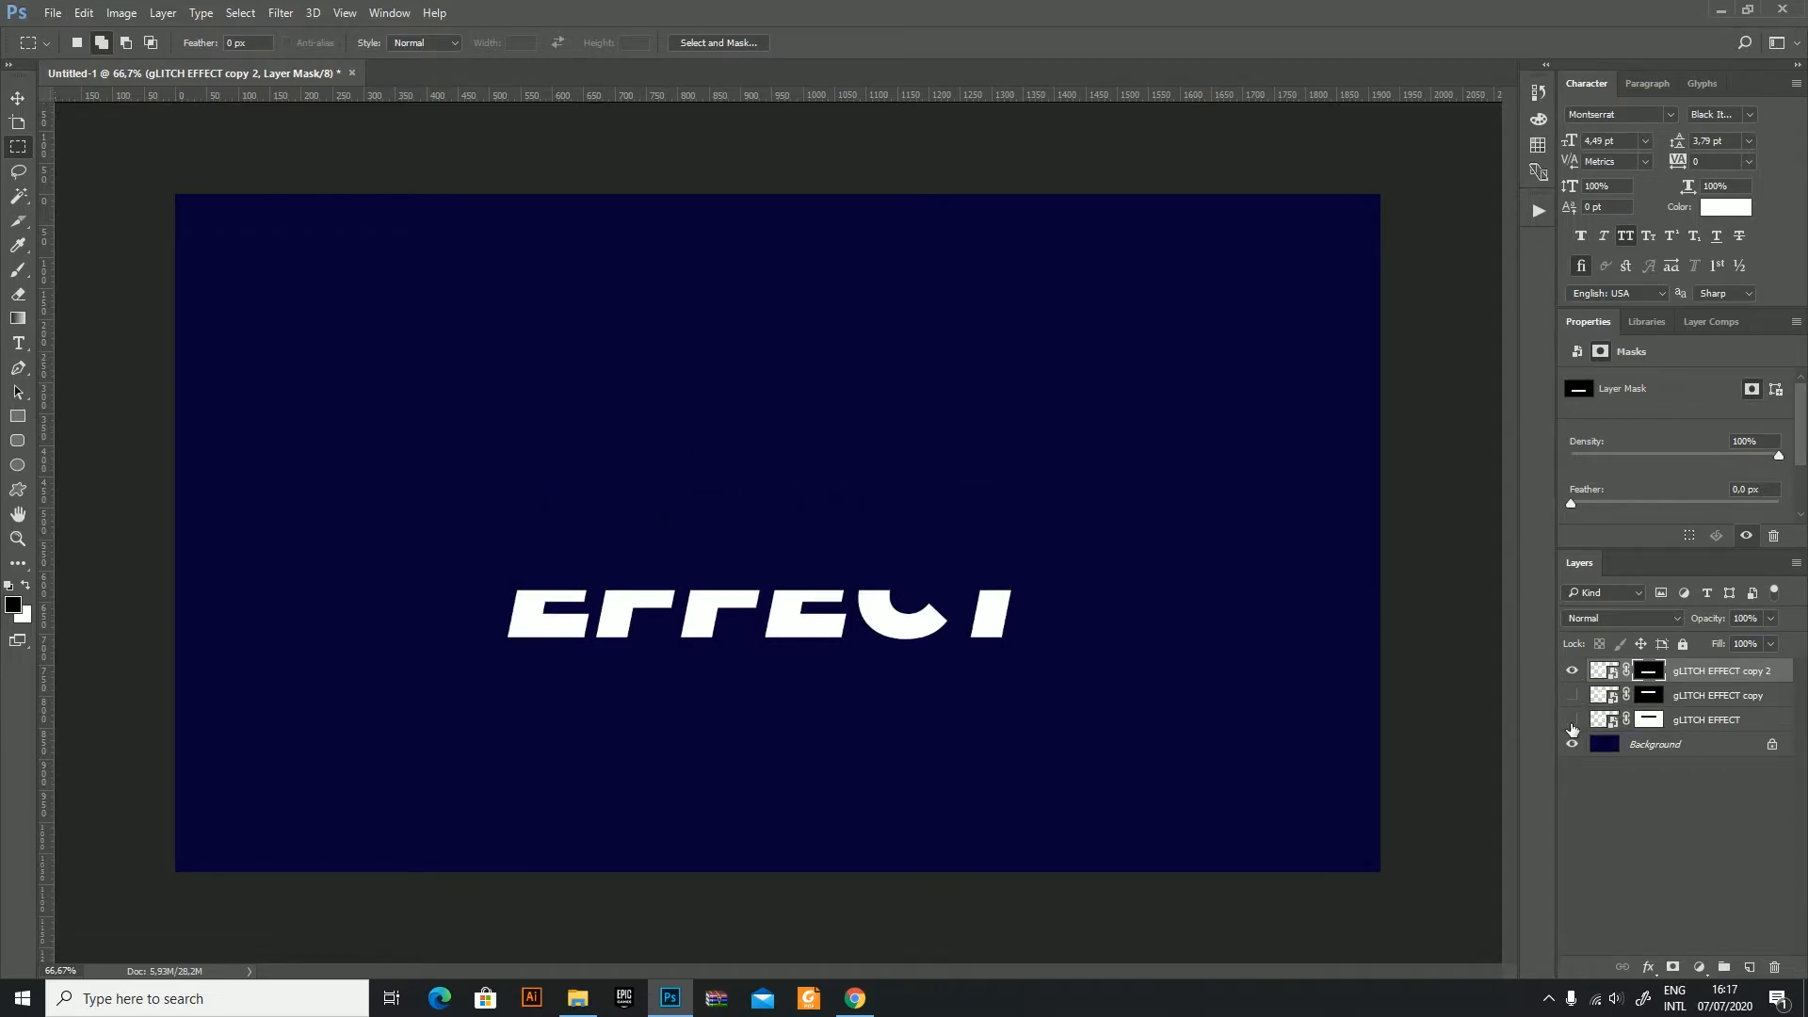
Step: Hide the lower half of EFFECT in the original layer's mask using the second copy's mask selection, and show both copies
{"action": "left_click", "coordinate": [1649, 671], "text": "ctrl"}
{"action": "left_click", "coordinate": [1647, 720]}
{"action": "left_click", "coordinate": [1572, 671]}
{"action": "left_click", "coordinate": [1571, 720]}
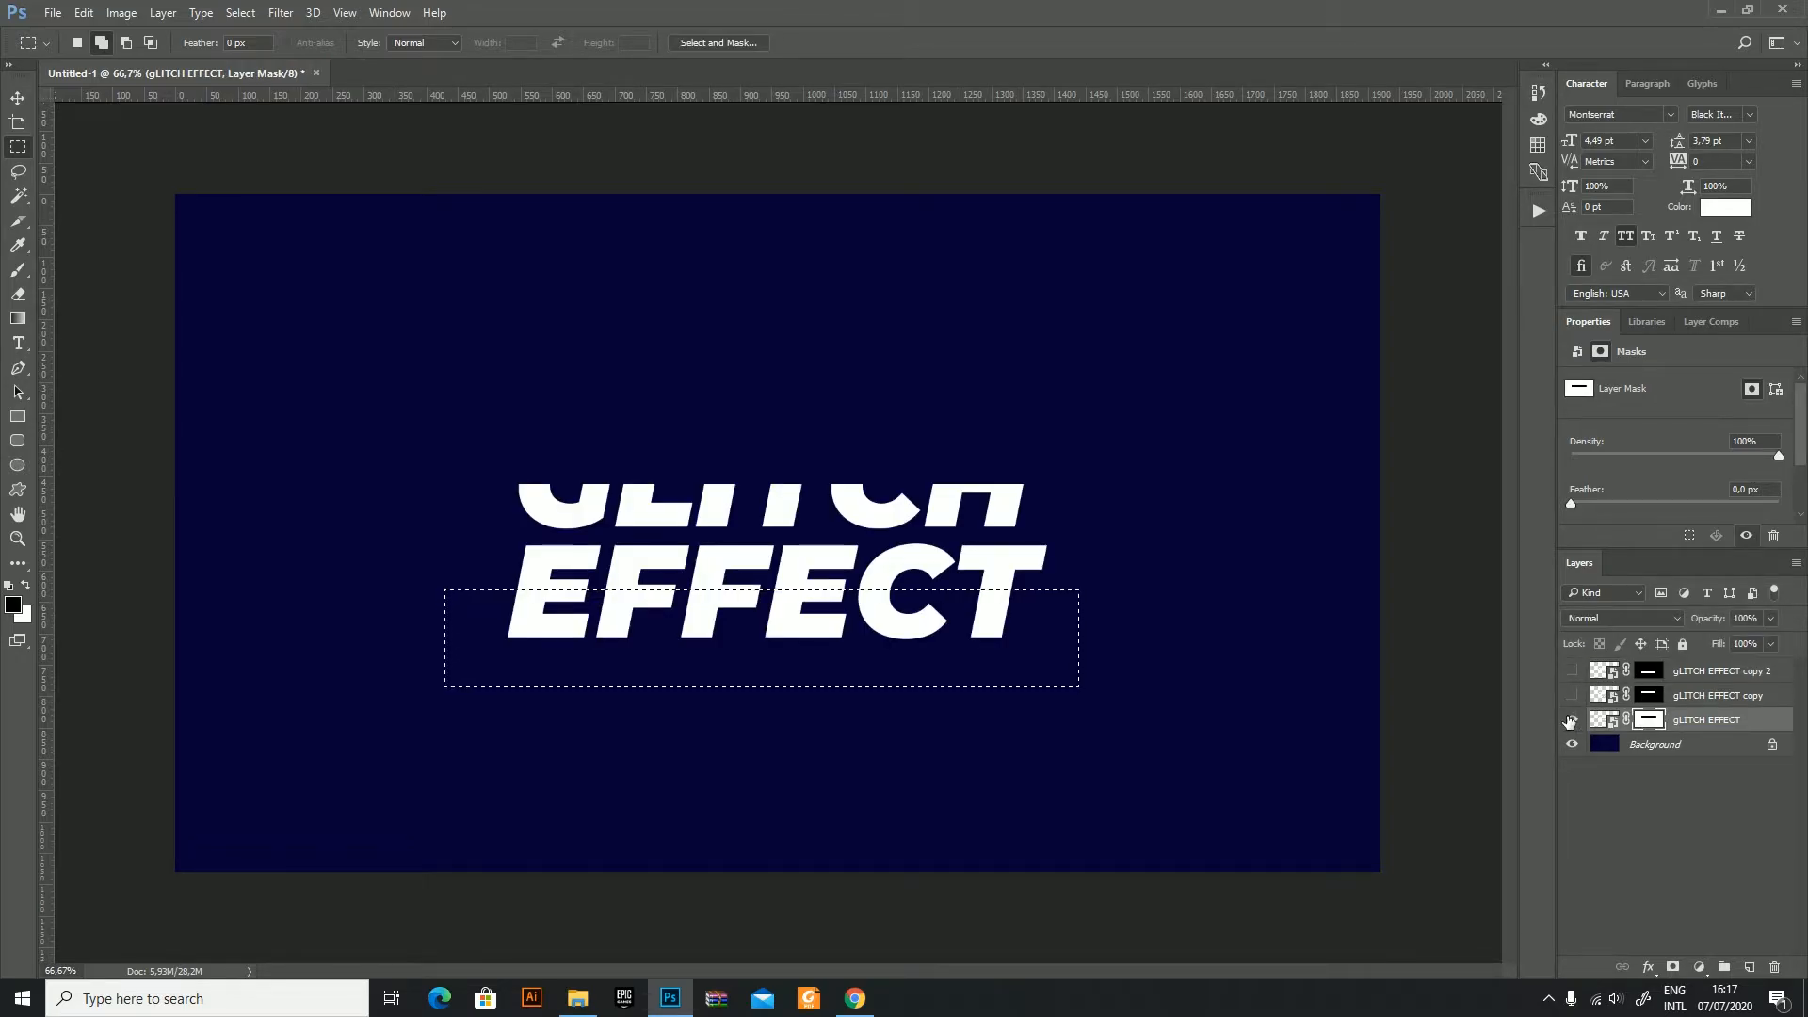
{"action": "key", "text": "alt+BackSpace"}
{"action": "key", "text": "ctrl+d"}
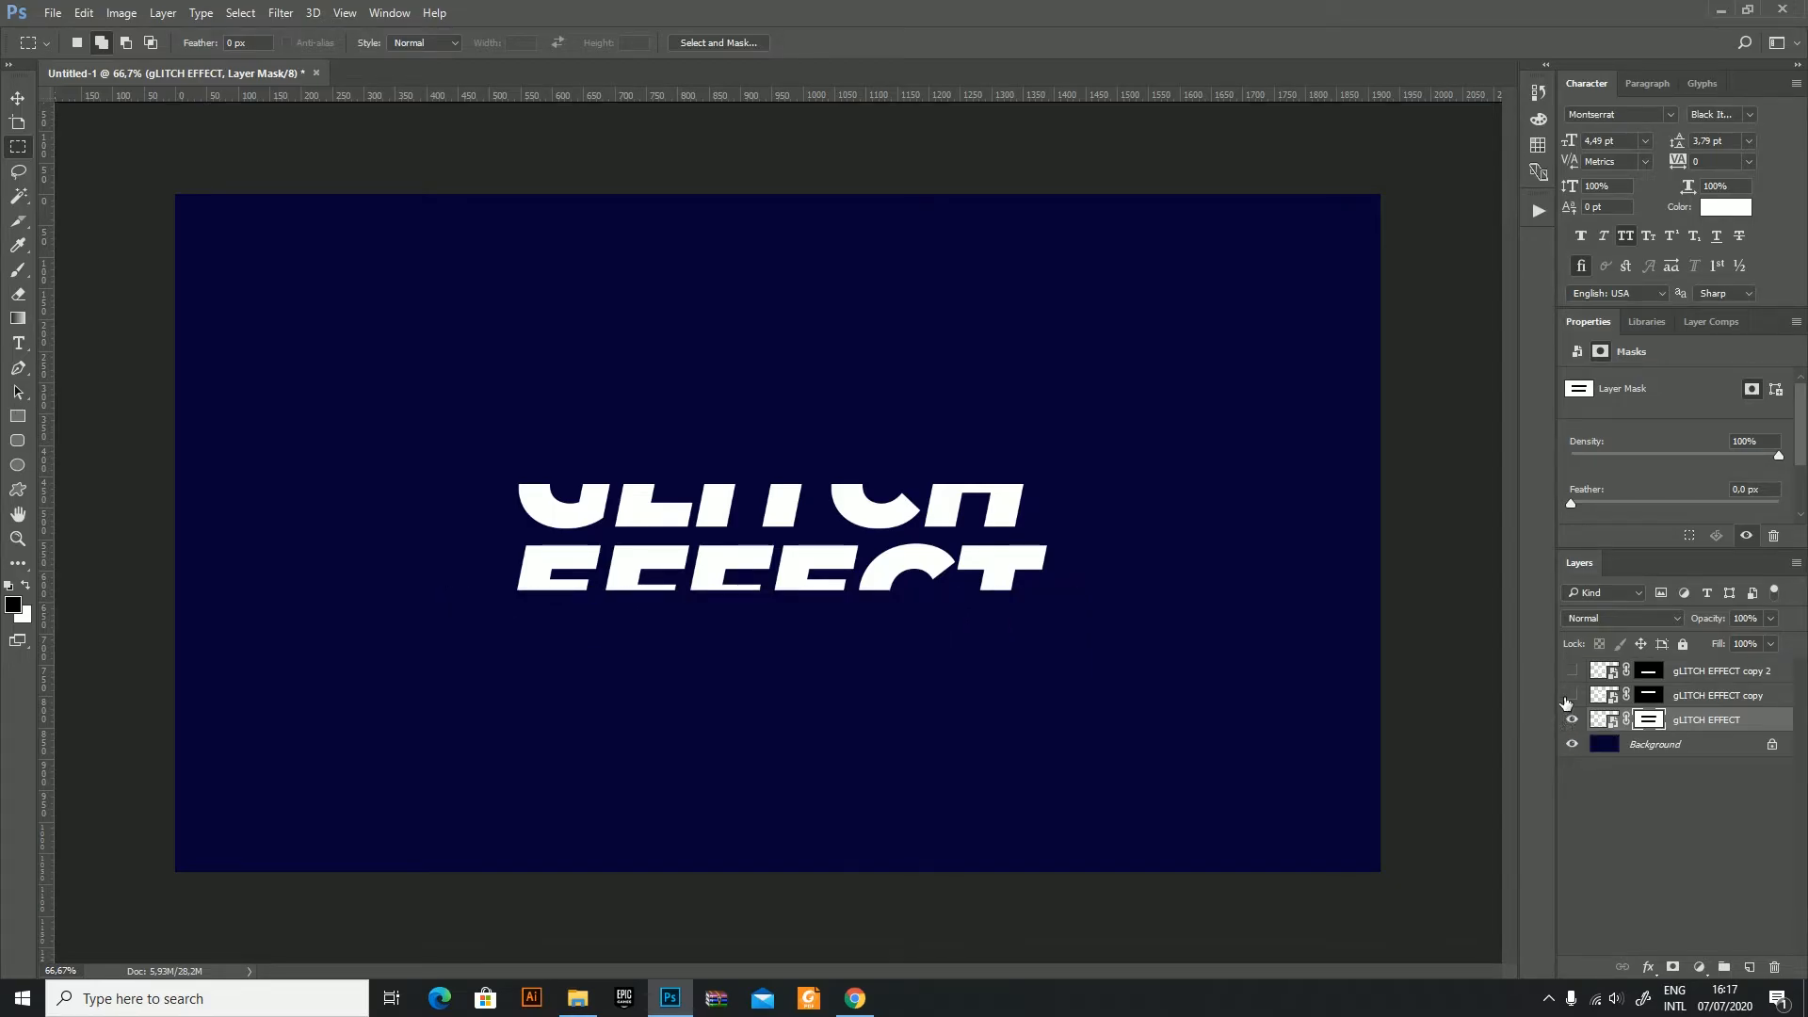
{"action": "left_click", "coordinate": [1572, 695]}
{"action": "left_click", "coordinate": [1571, 671]}
Step: Shift the second copy's lower EFFECT strip to the right, to an X position of about 562 px
{"action": "left_click", "coordinate": [1604, 671]}
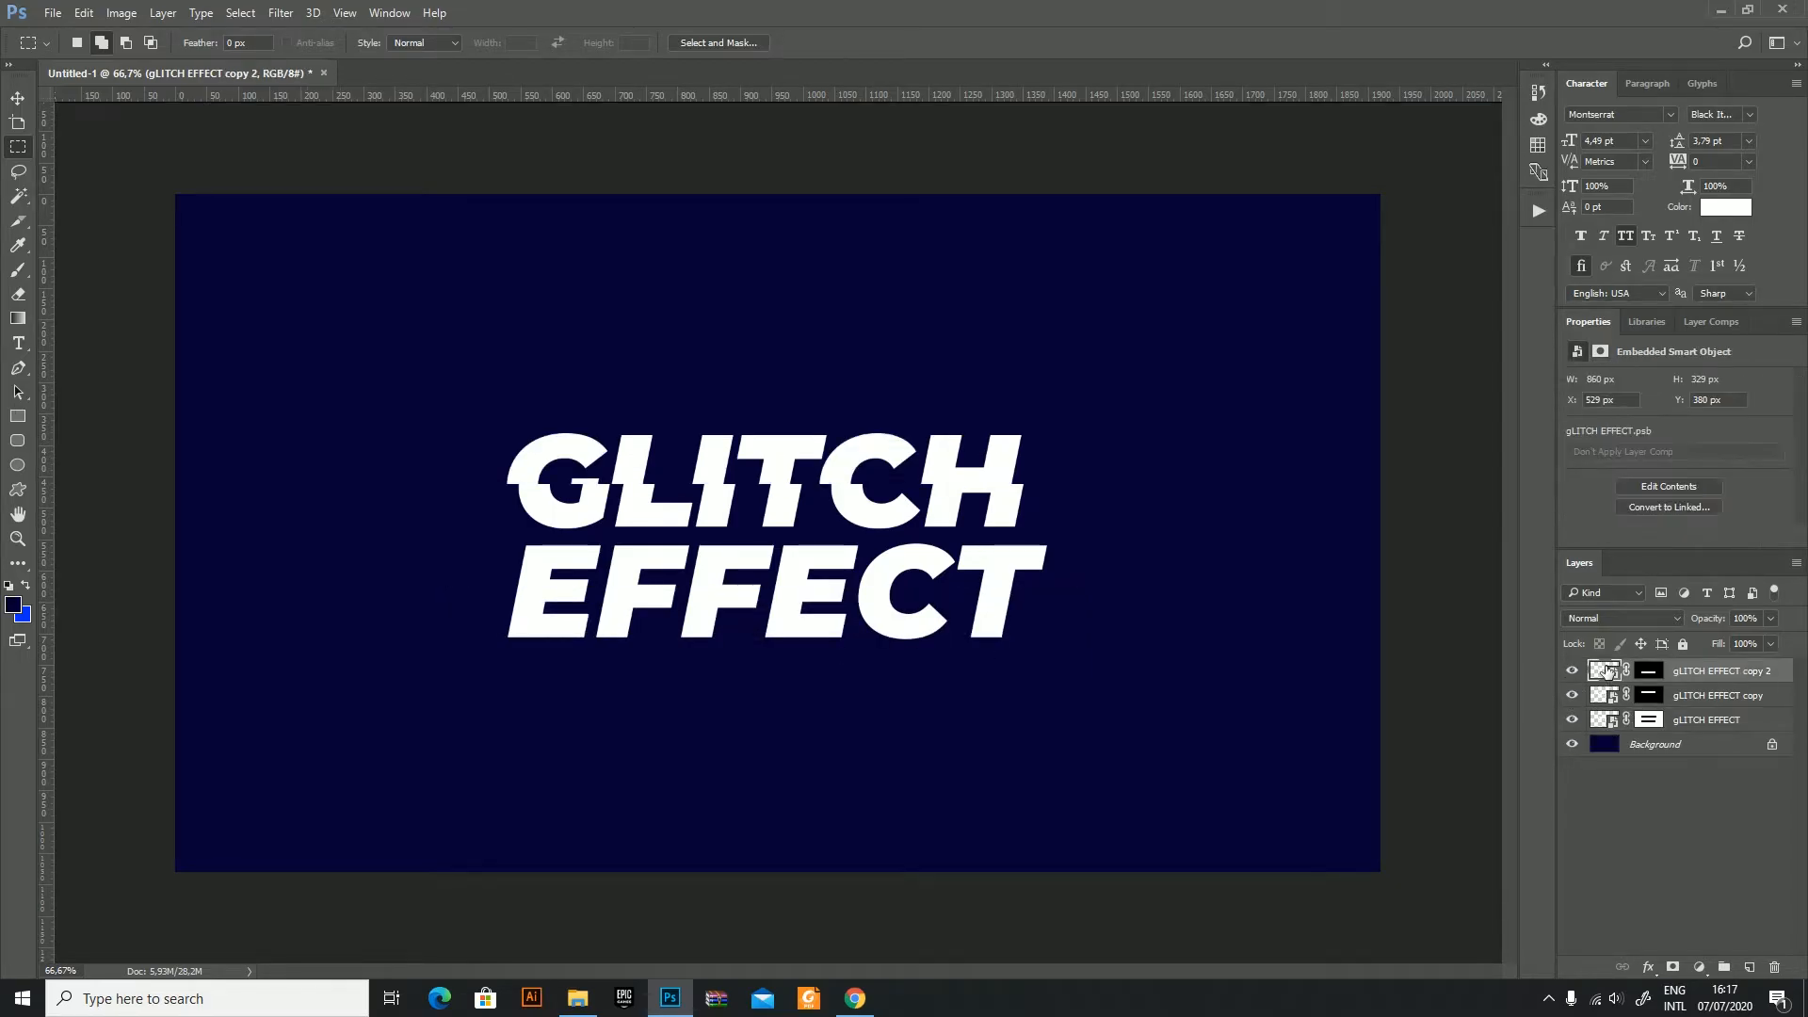
{"action": "key", "text": "v"}
{"action": "key", "text": "shift+Right"}
{"action": "key", "text": "shift+Right"}
{"action": "key", "text": "Right"}
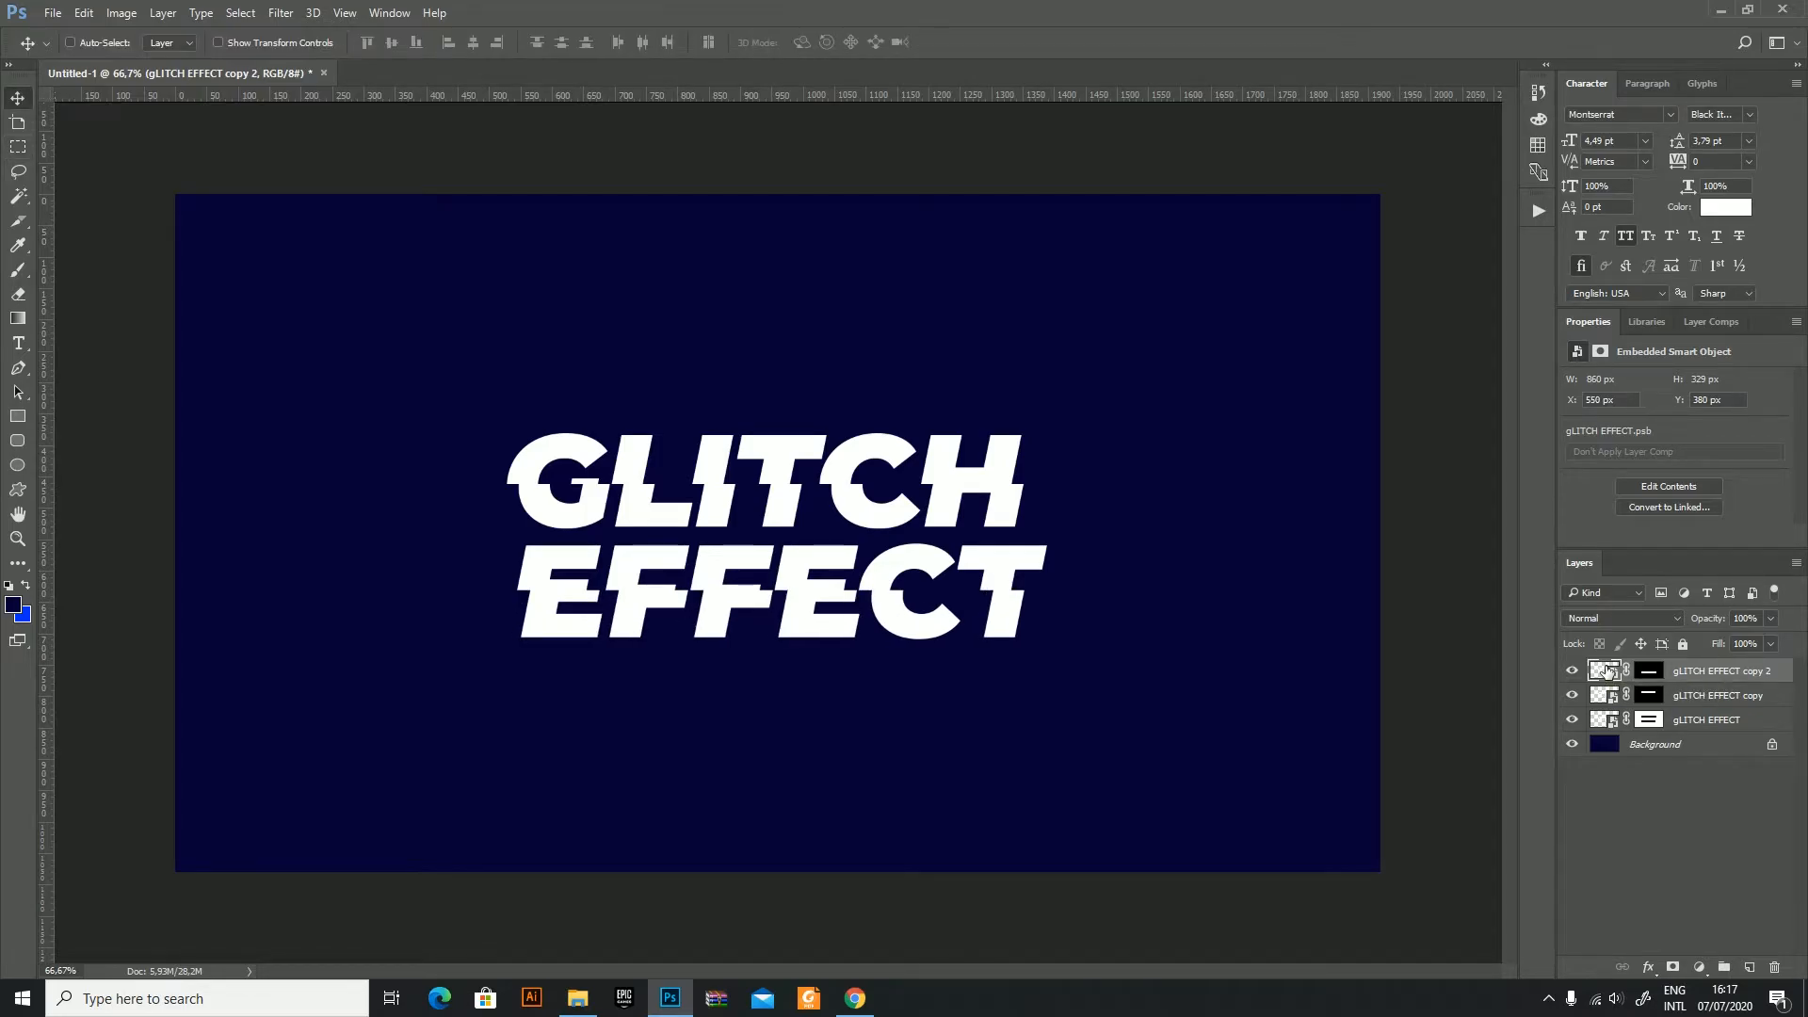
{"action": "left_click_drag", "start_coordinate": [1012, 607], "coordinate": [1004, 608]}
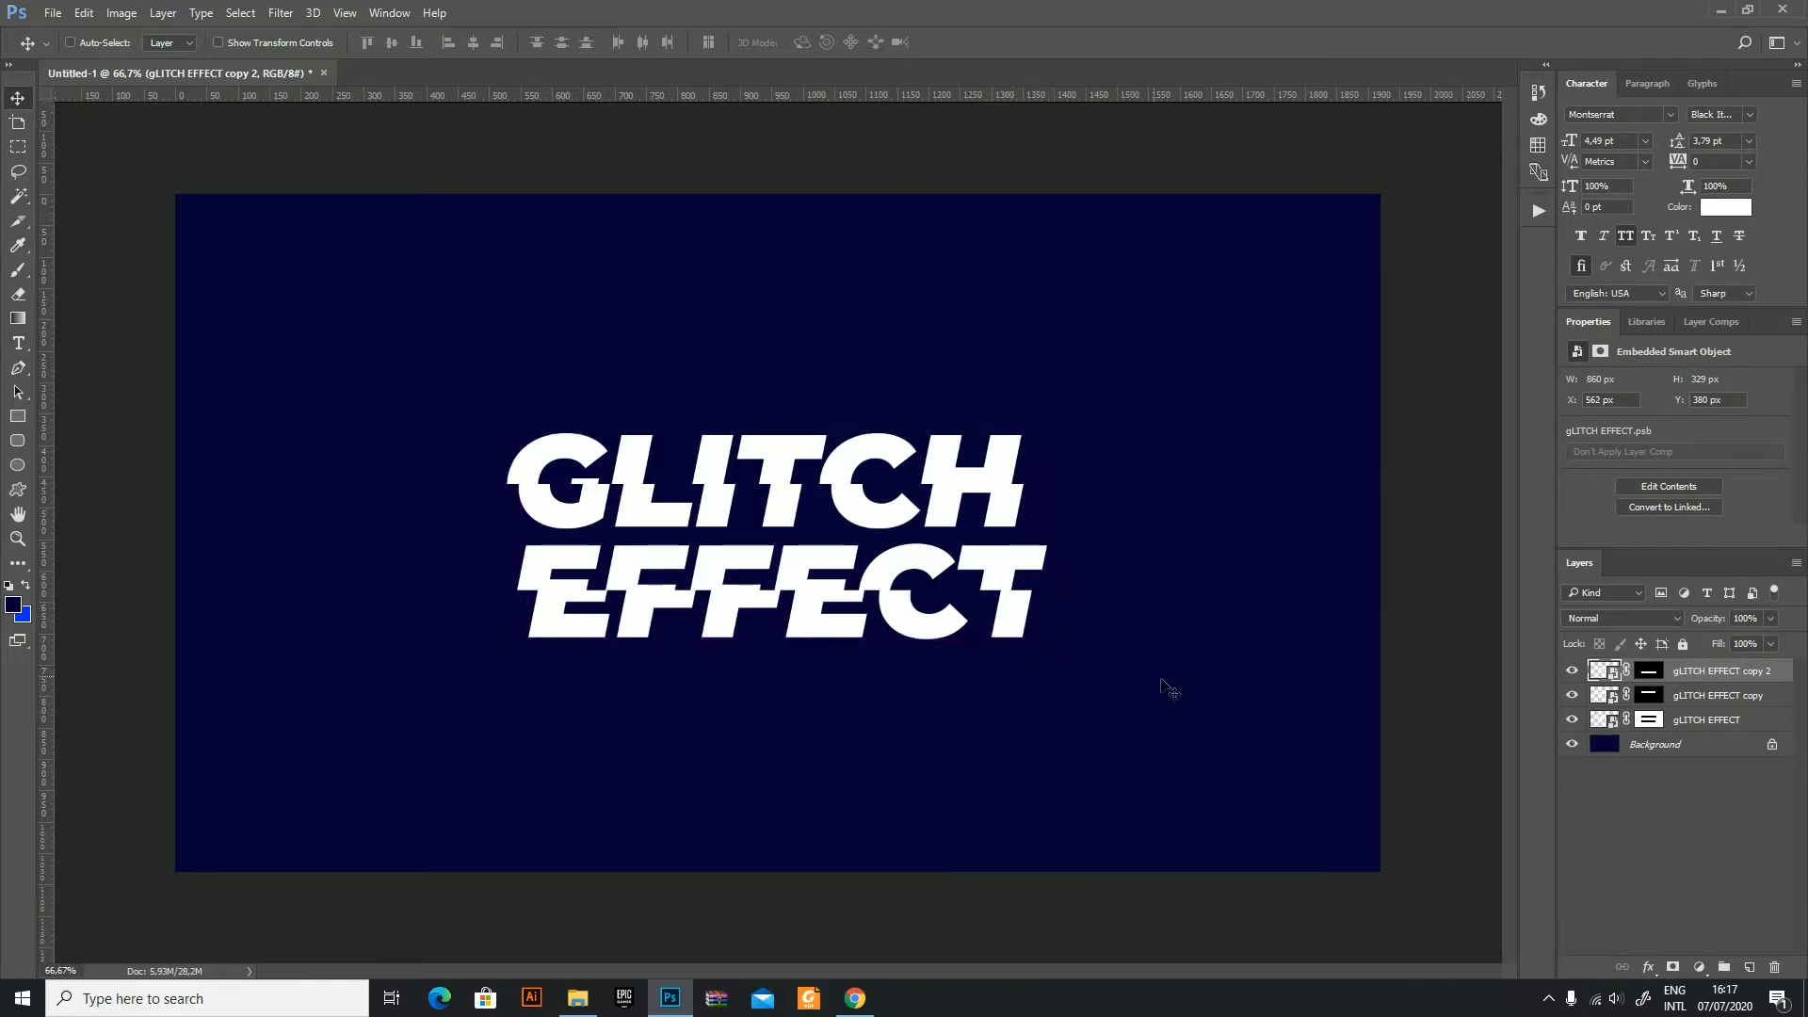
Step: Group the three GLITCH EFFECT text layers and name the group WHITE
{"action": "left_click", "coordinate": [1700, 722], "text": "shift"}
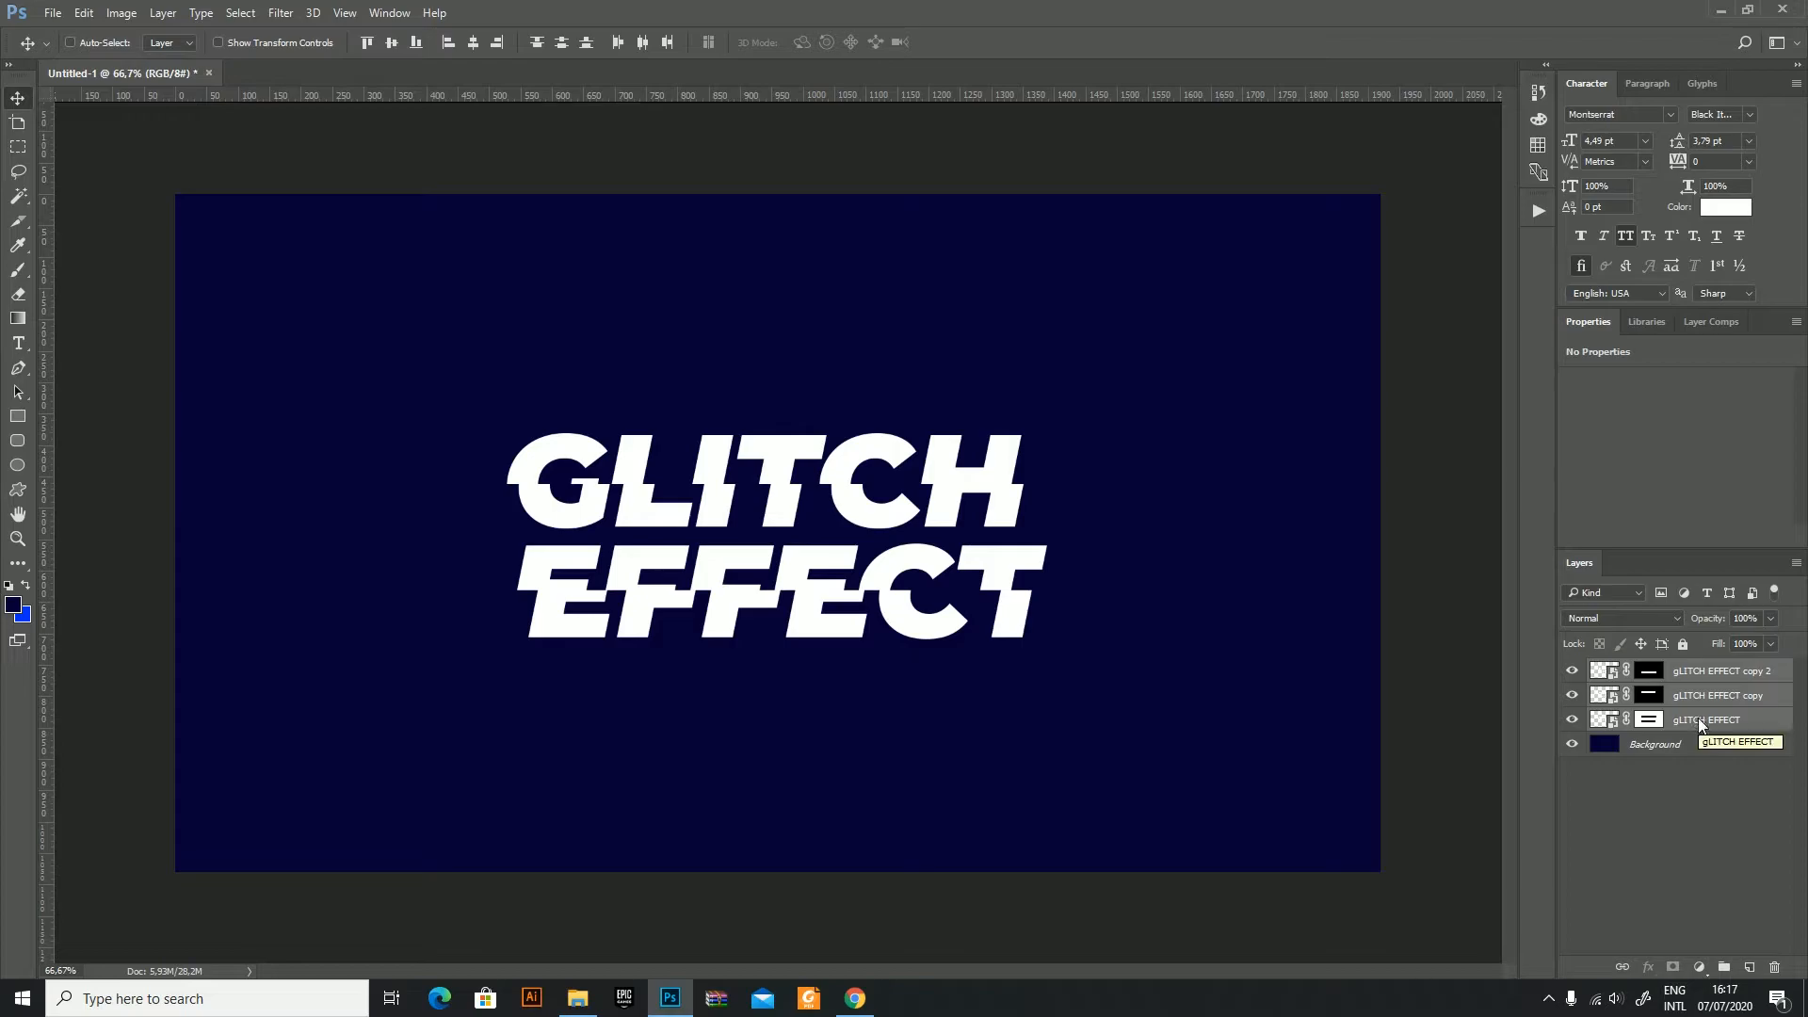
{"action": "key", "text": "ctrl+g"}
{"action": "double_click", "coordinate": [1648, 670]}
{"action": "type", "text": "WHITE"}
{"action": "key", "text": "Return"}
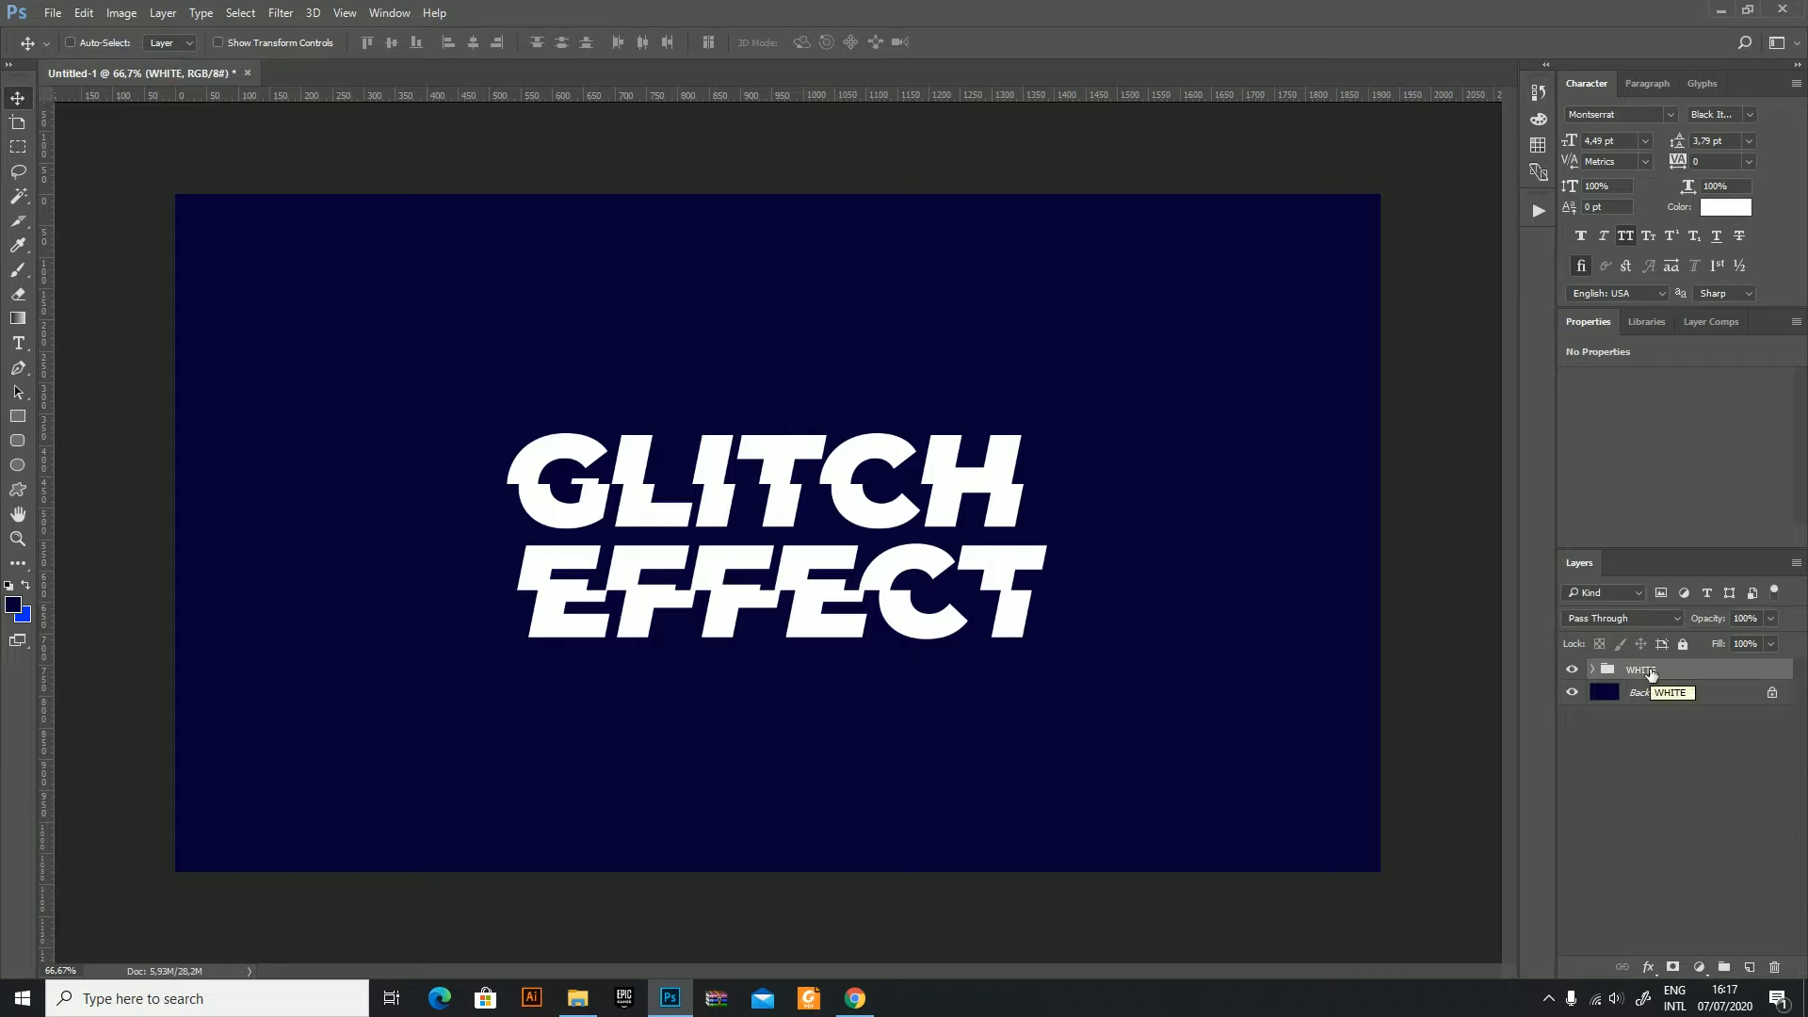
Step: Duplicate the WHITE group and rename the duplicate RED
{"action": "key", "text": "ctrl+j"}
{"action": "double_click", "coordinate": [1655, 669]}
{"action": "type", "text": "ER"}
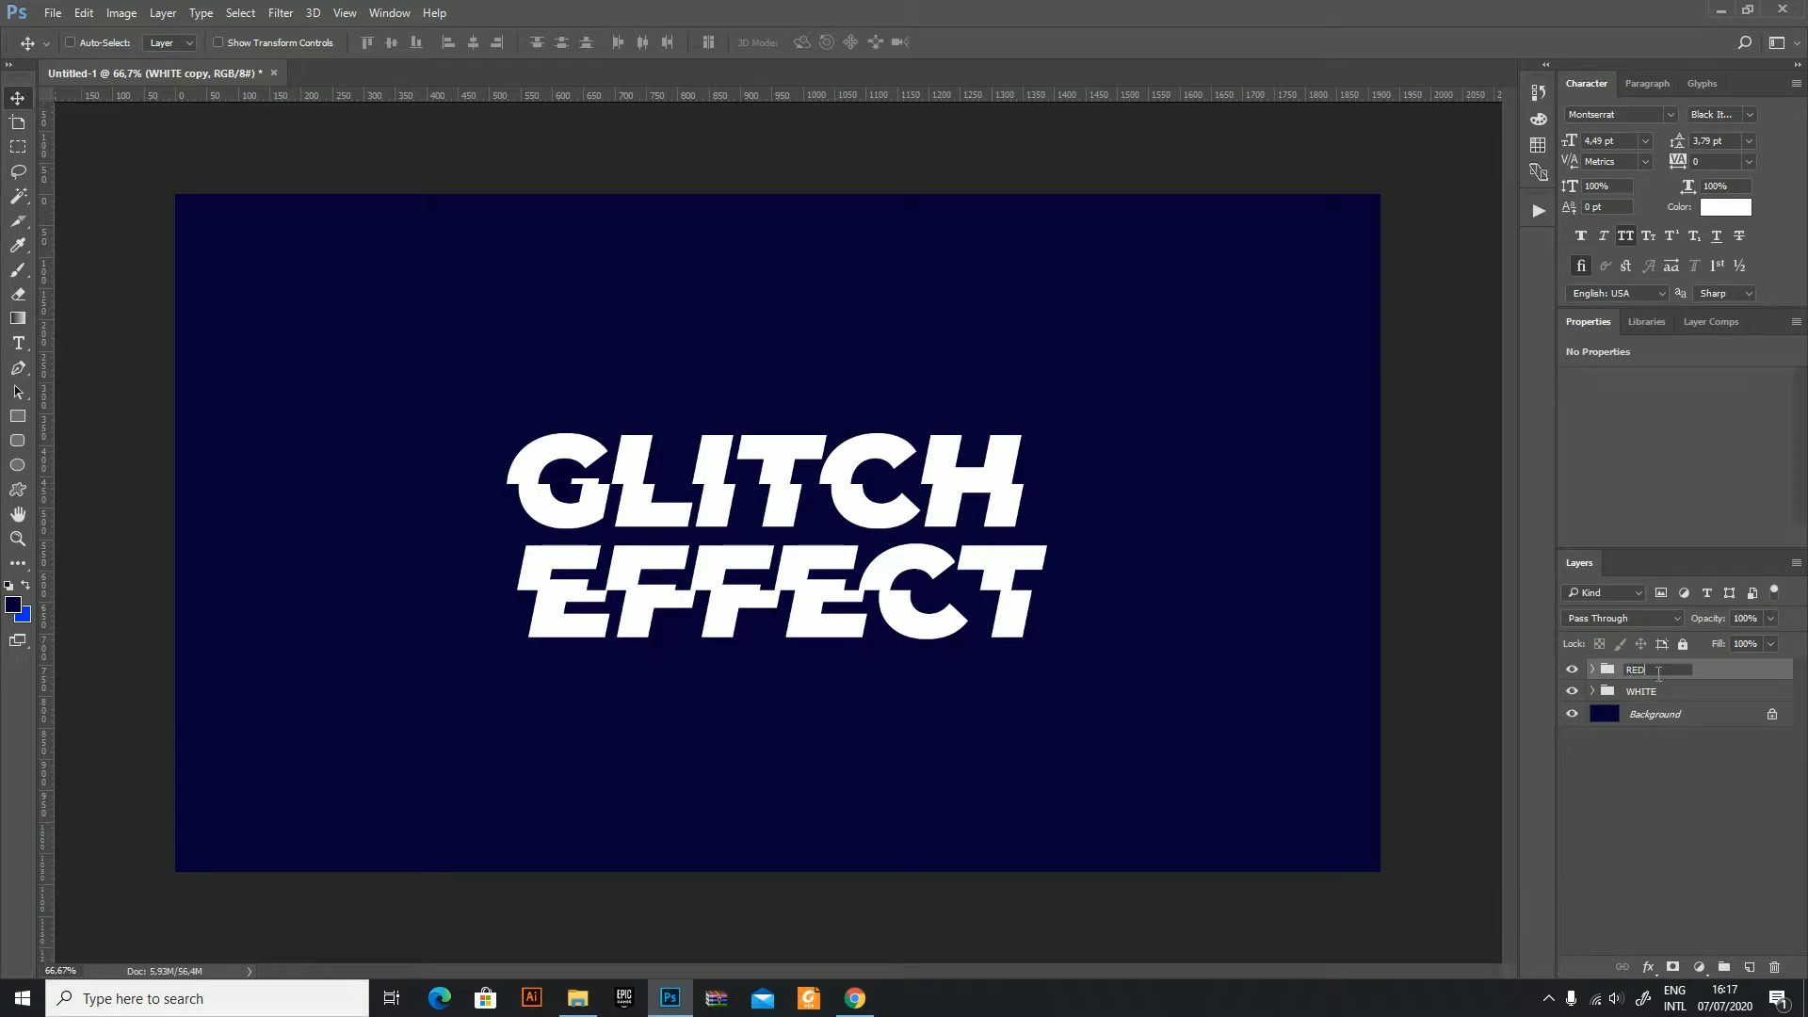
{"action": "key", "text": "Return"}
Step: Restrict the RED group's blending to the red channel by excluding the G and B channels
{"action": "left_click", "coordinate": [1648, 967]}
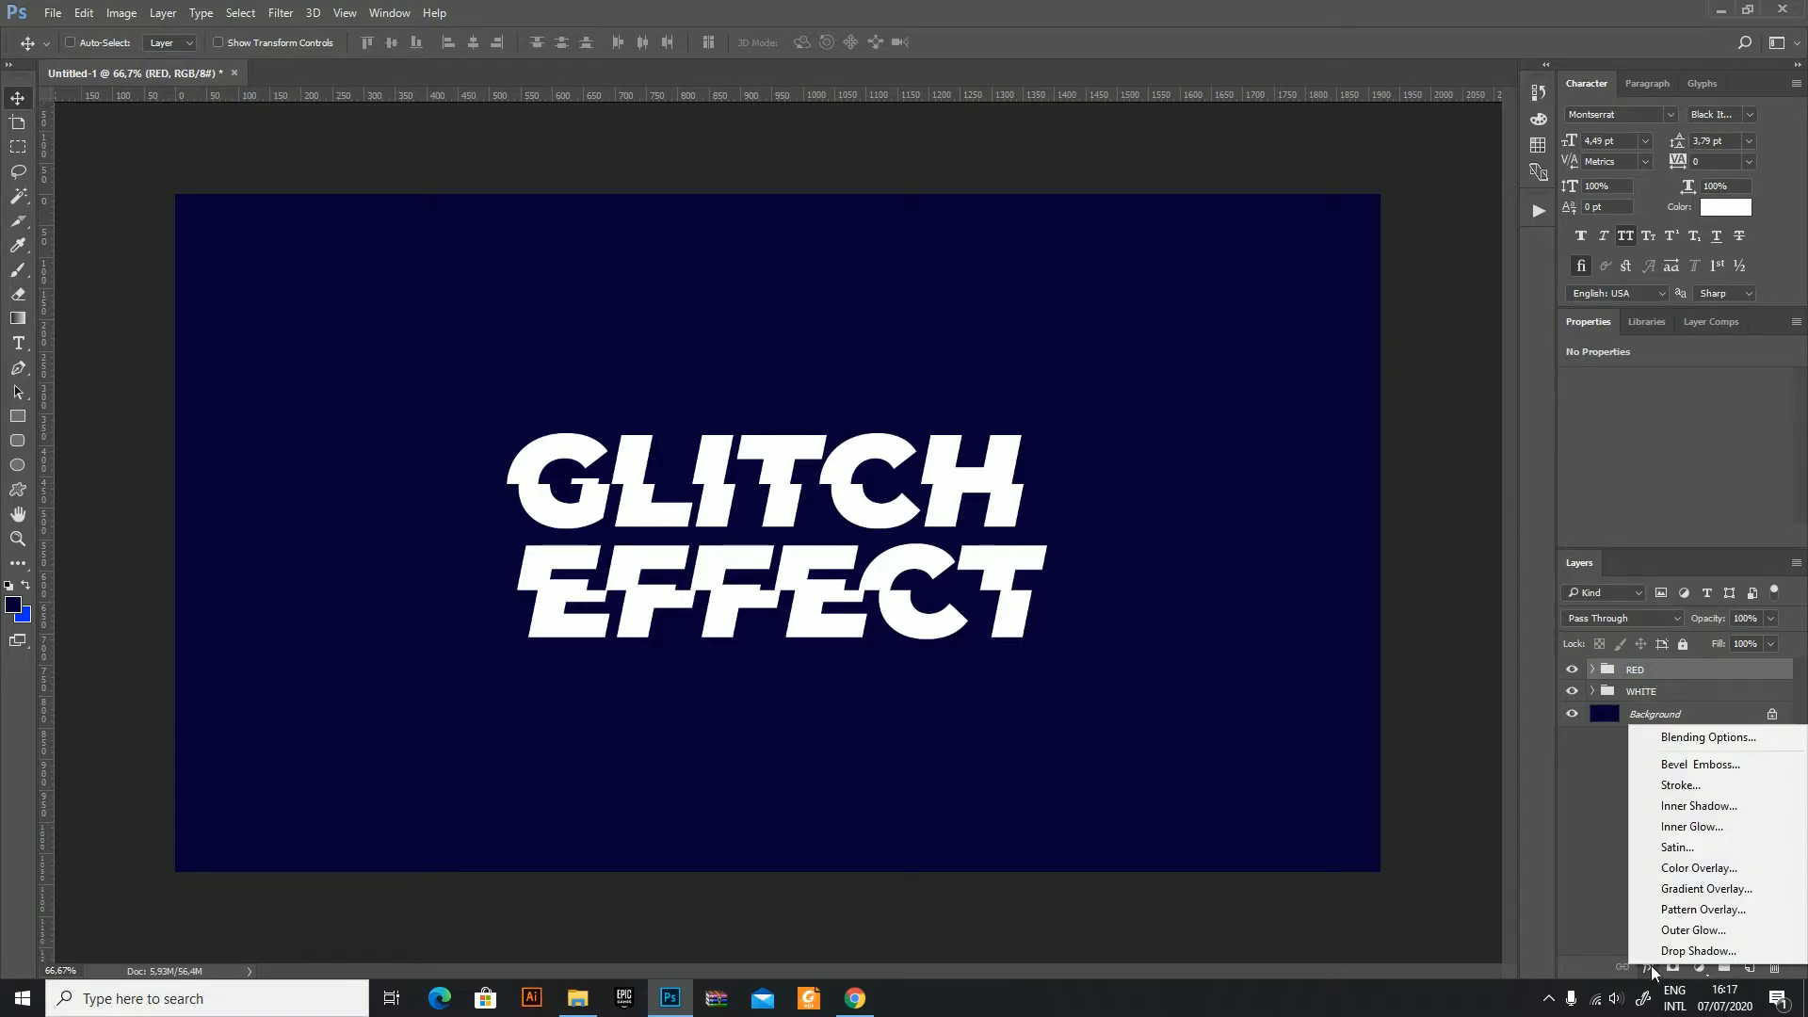
{"action": "left_click", "coordinate": [1694, 737]}
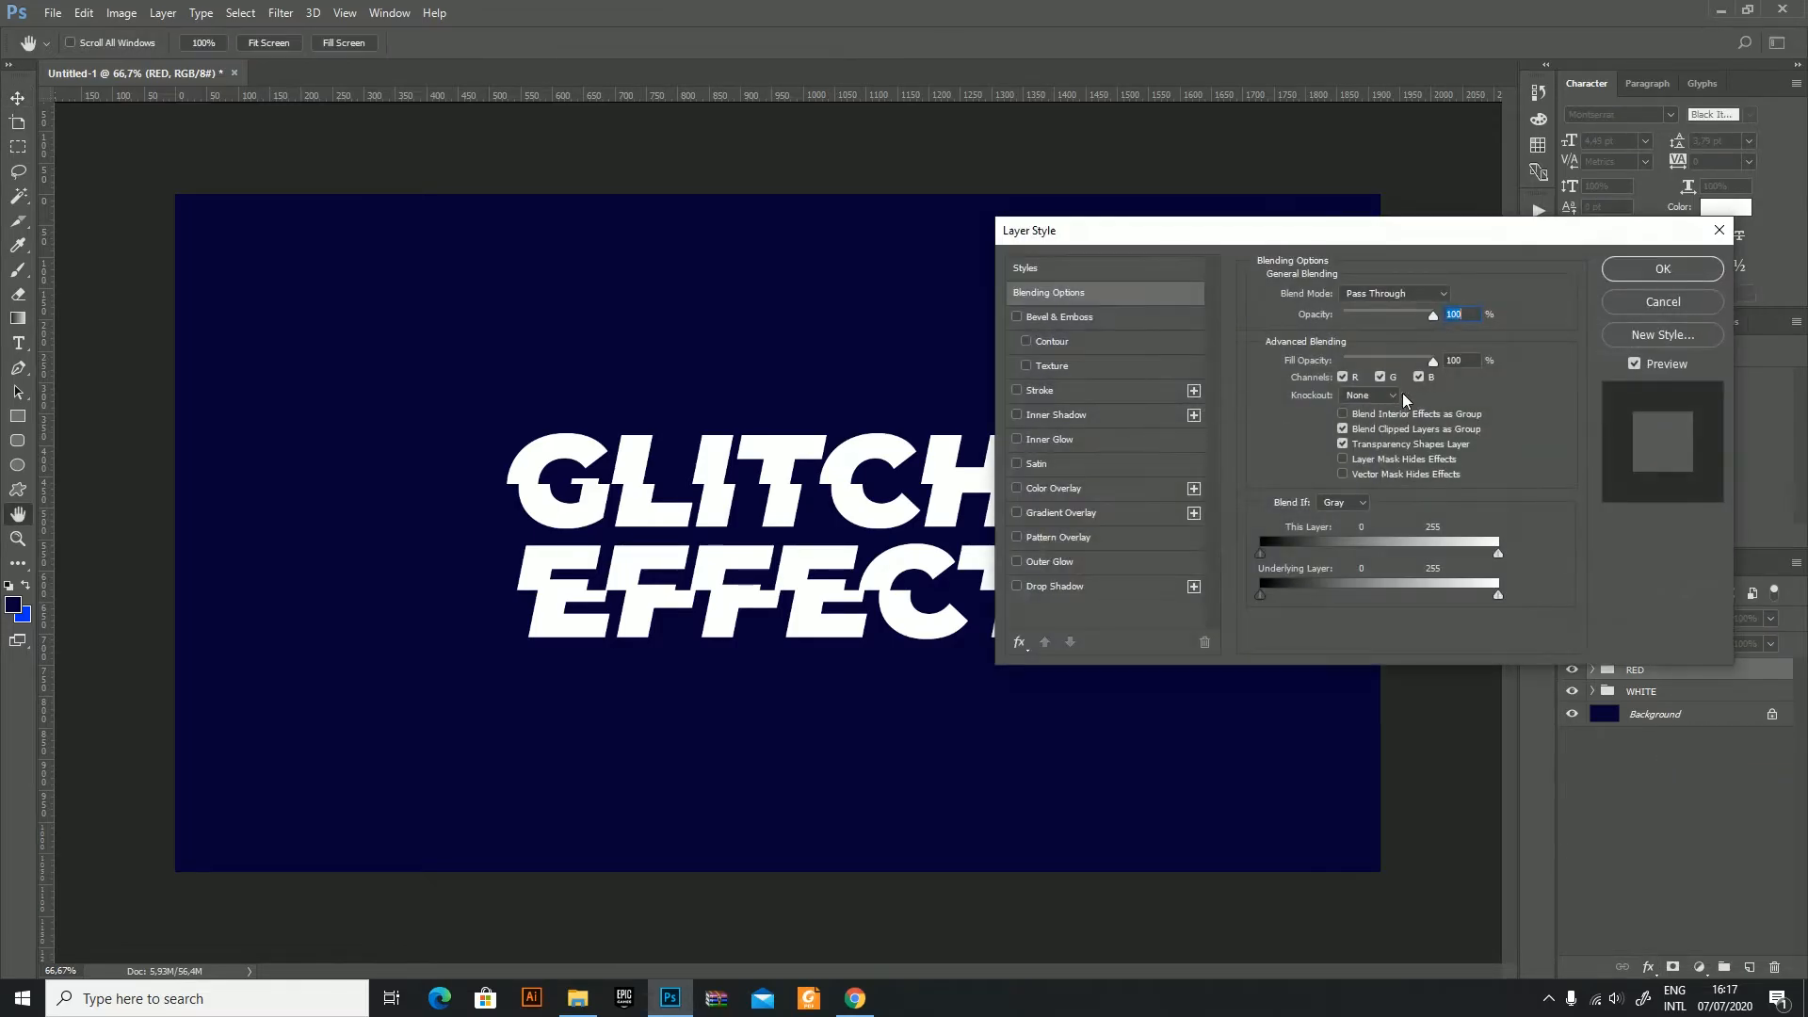
{"action": "left_click", "coordinate": [1418, 377]}
{"action": "left_click", "coordinate": [1380, 376]}
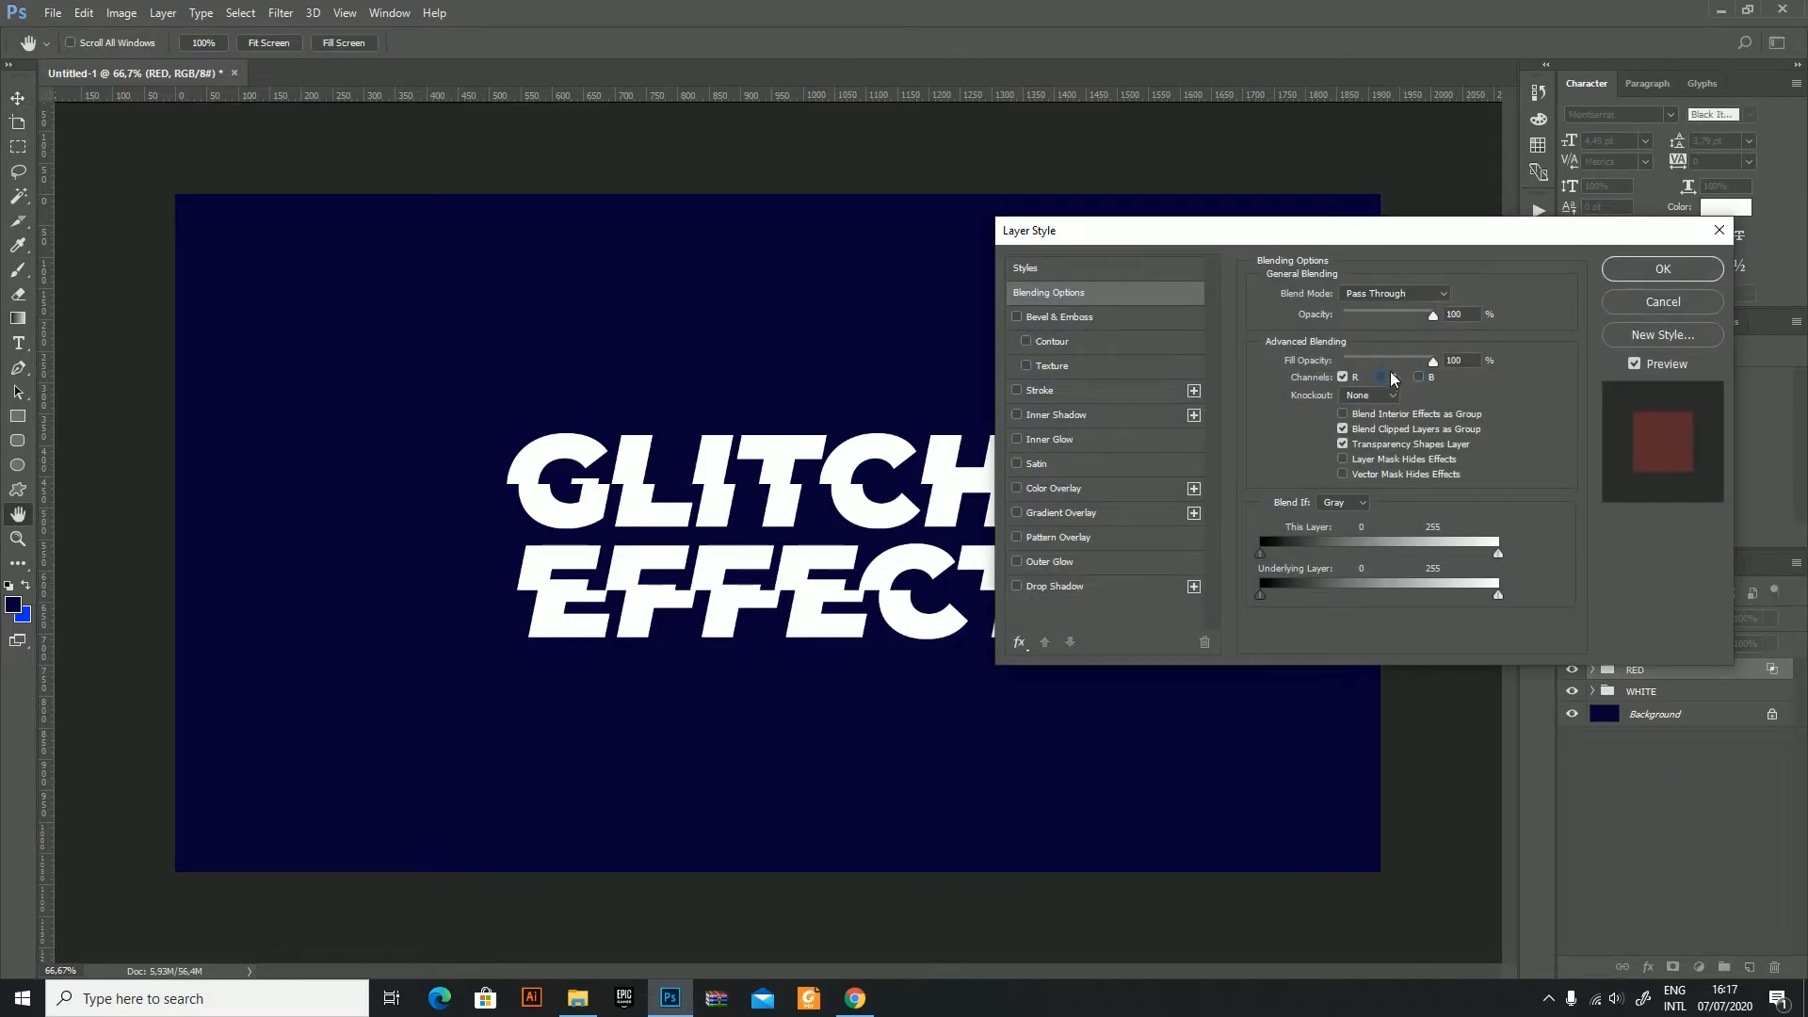
{"action": "left_click", "coordinate": [1642, 268]}
Step: Nudge the RED group slightly up and to the left of the white text
{"action": "key", "text": "shift+Left"}
{"action": "key", "text": "Up"}
{"action": "key", "text": "Up"}
{"action": "key", "text": "Up"}
{"action": "key", "text": "Up"}
{"action": "key", "text": "Up"}
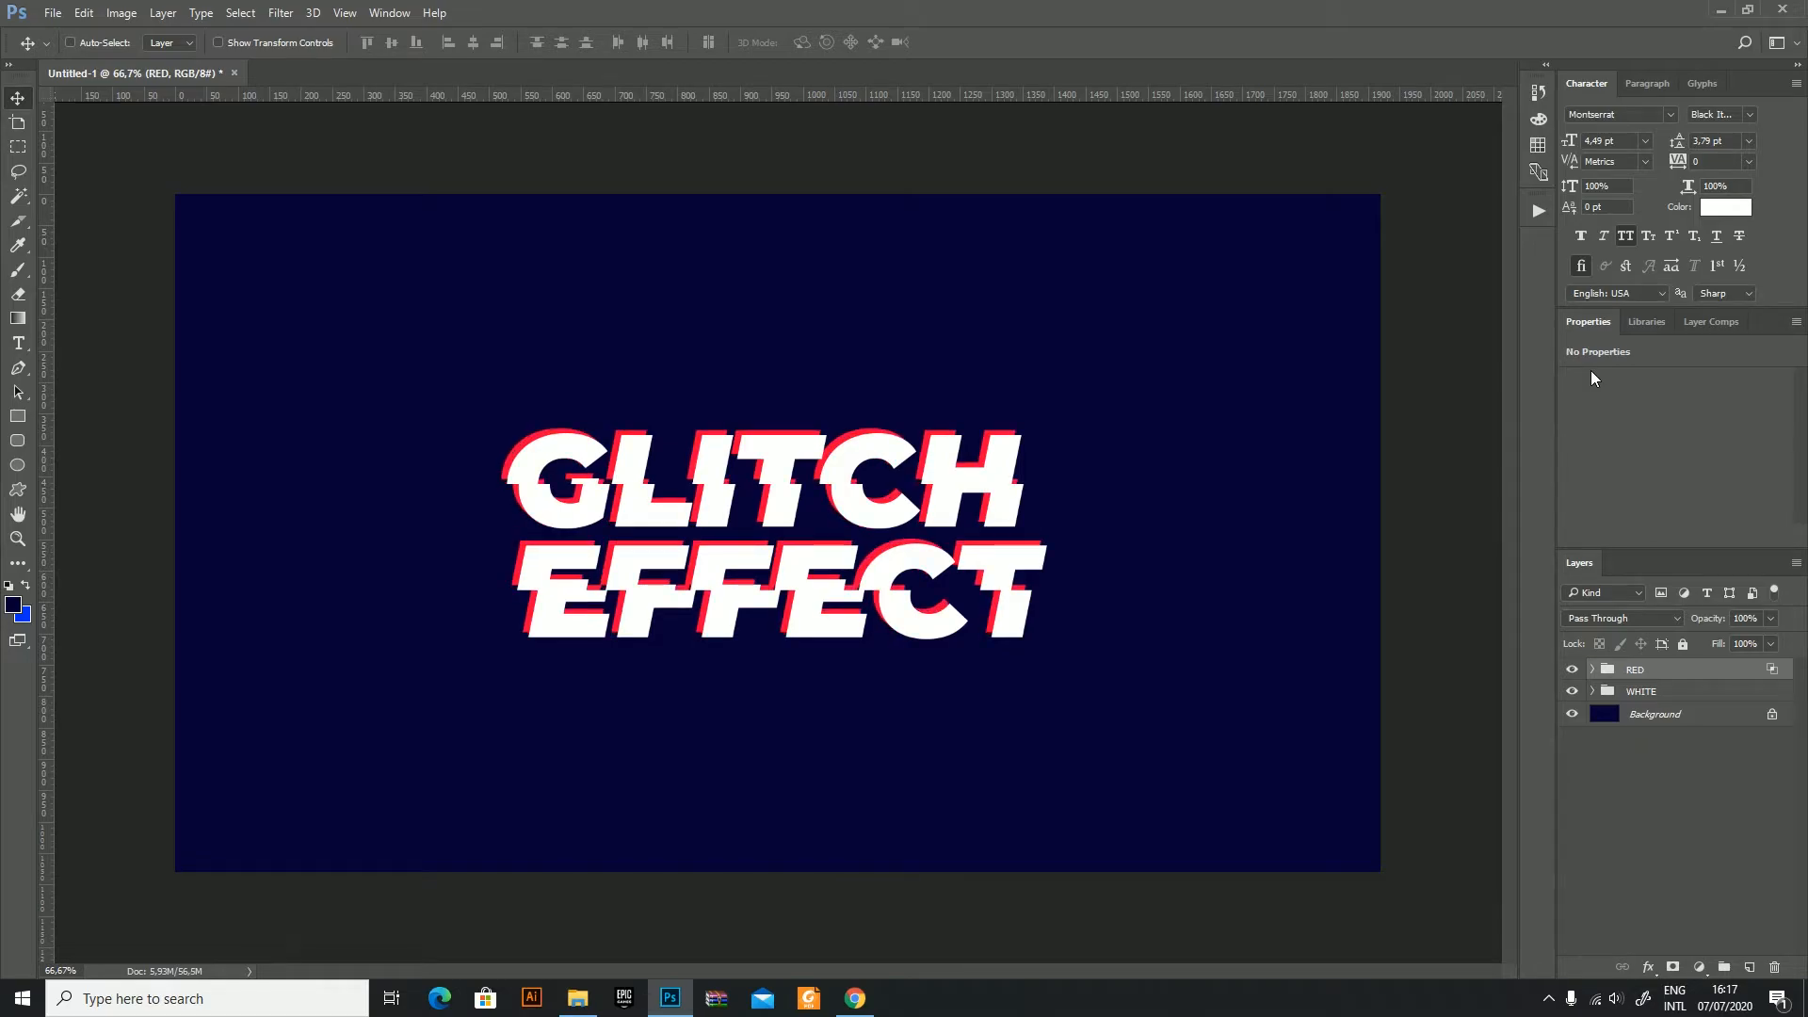
Step: Duplicate the RED group and rename the duplicate GREEN
{"action": "right_click", "coordinate": [1658, 670]}
{"action": "key", "text": "Escape"}
{"action": "key", "text": "ctrl+j"}
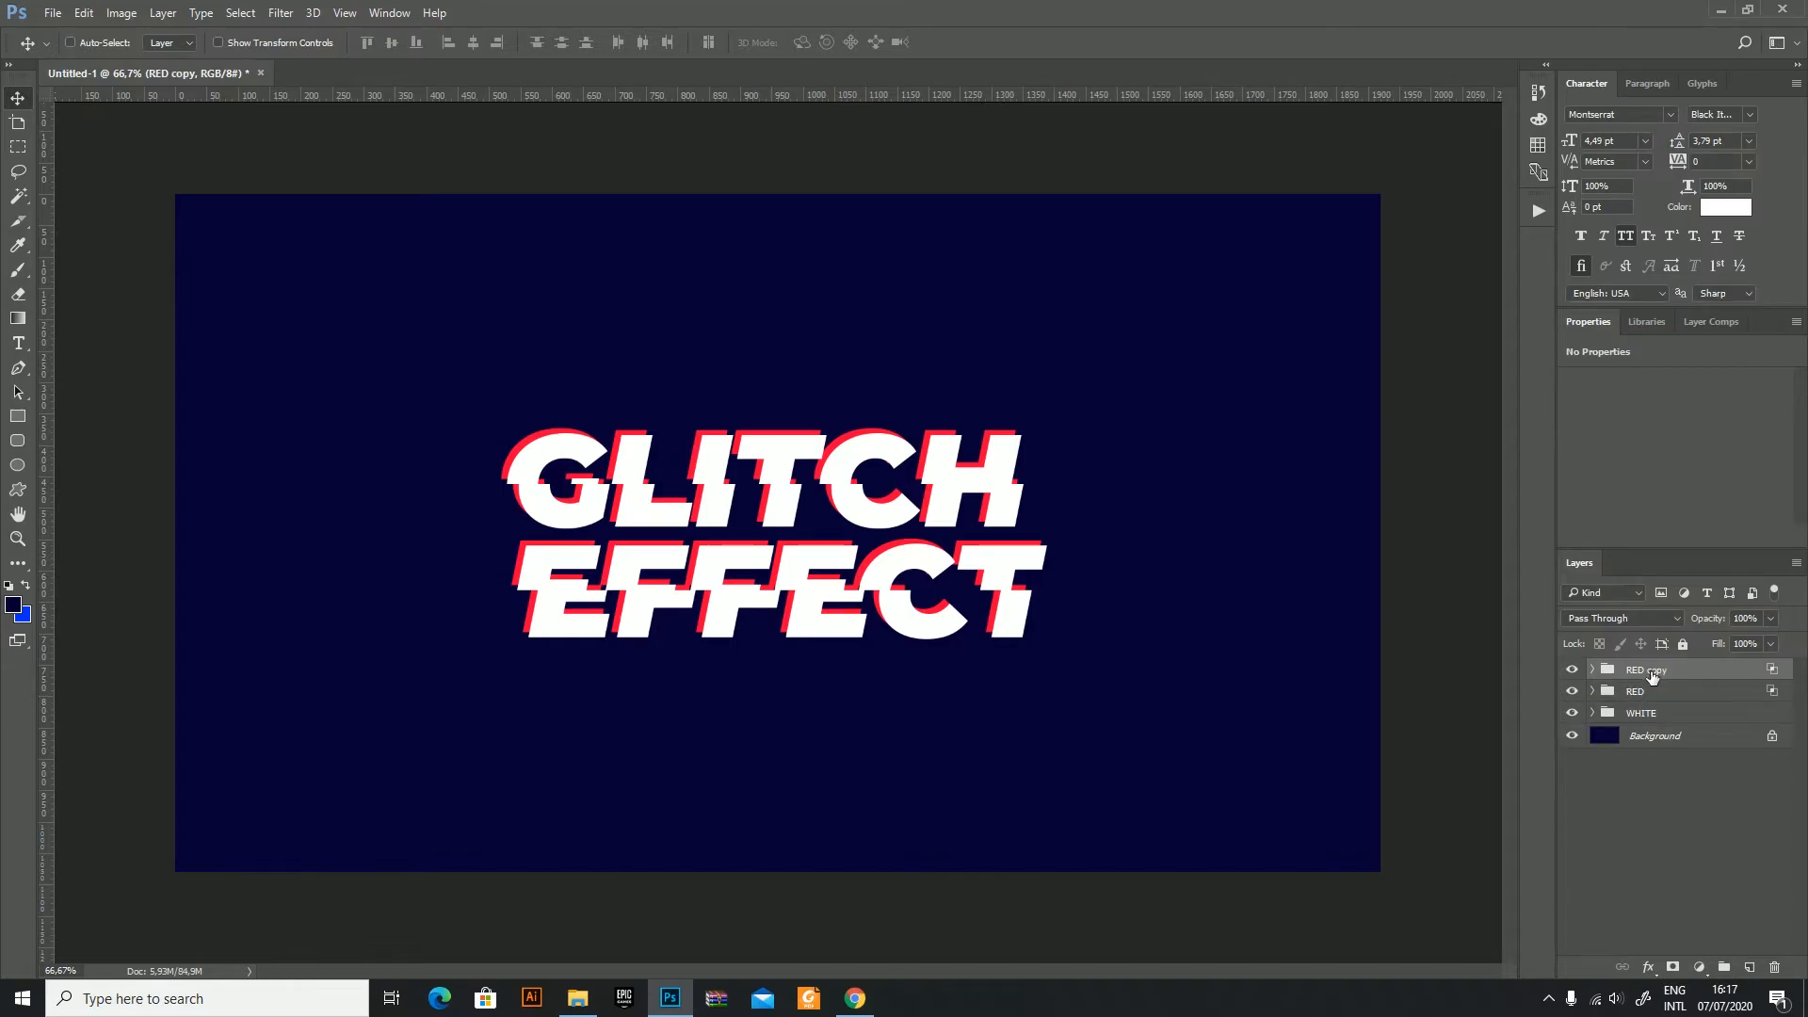
{"action": "double_click", "coordinate": [1652, 672]}
{"action": "type", "text": "GREEN"}
Step: Restrict the GREEN group's blending to the G channel only and offset it slightly down and to the right
{"action": "left_click", "coordinate": [1648, 967]}
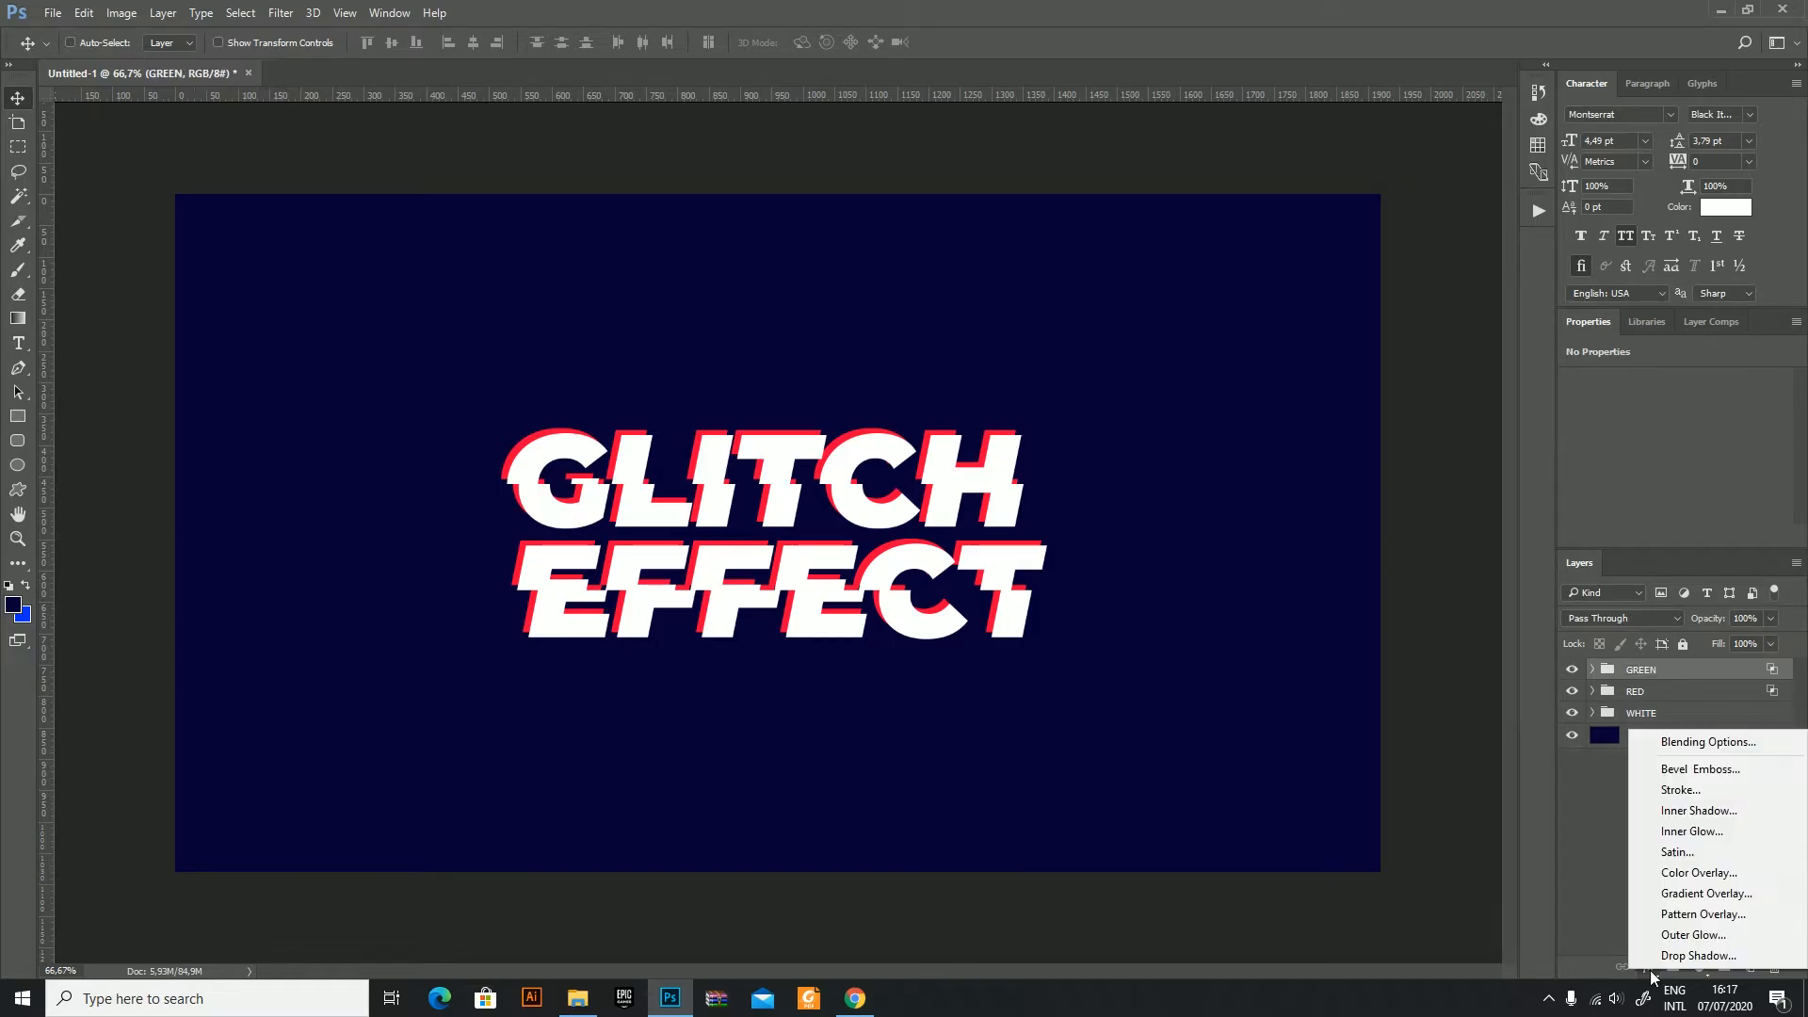
{"action": "left_click", "coordinate": [1684, 746]}
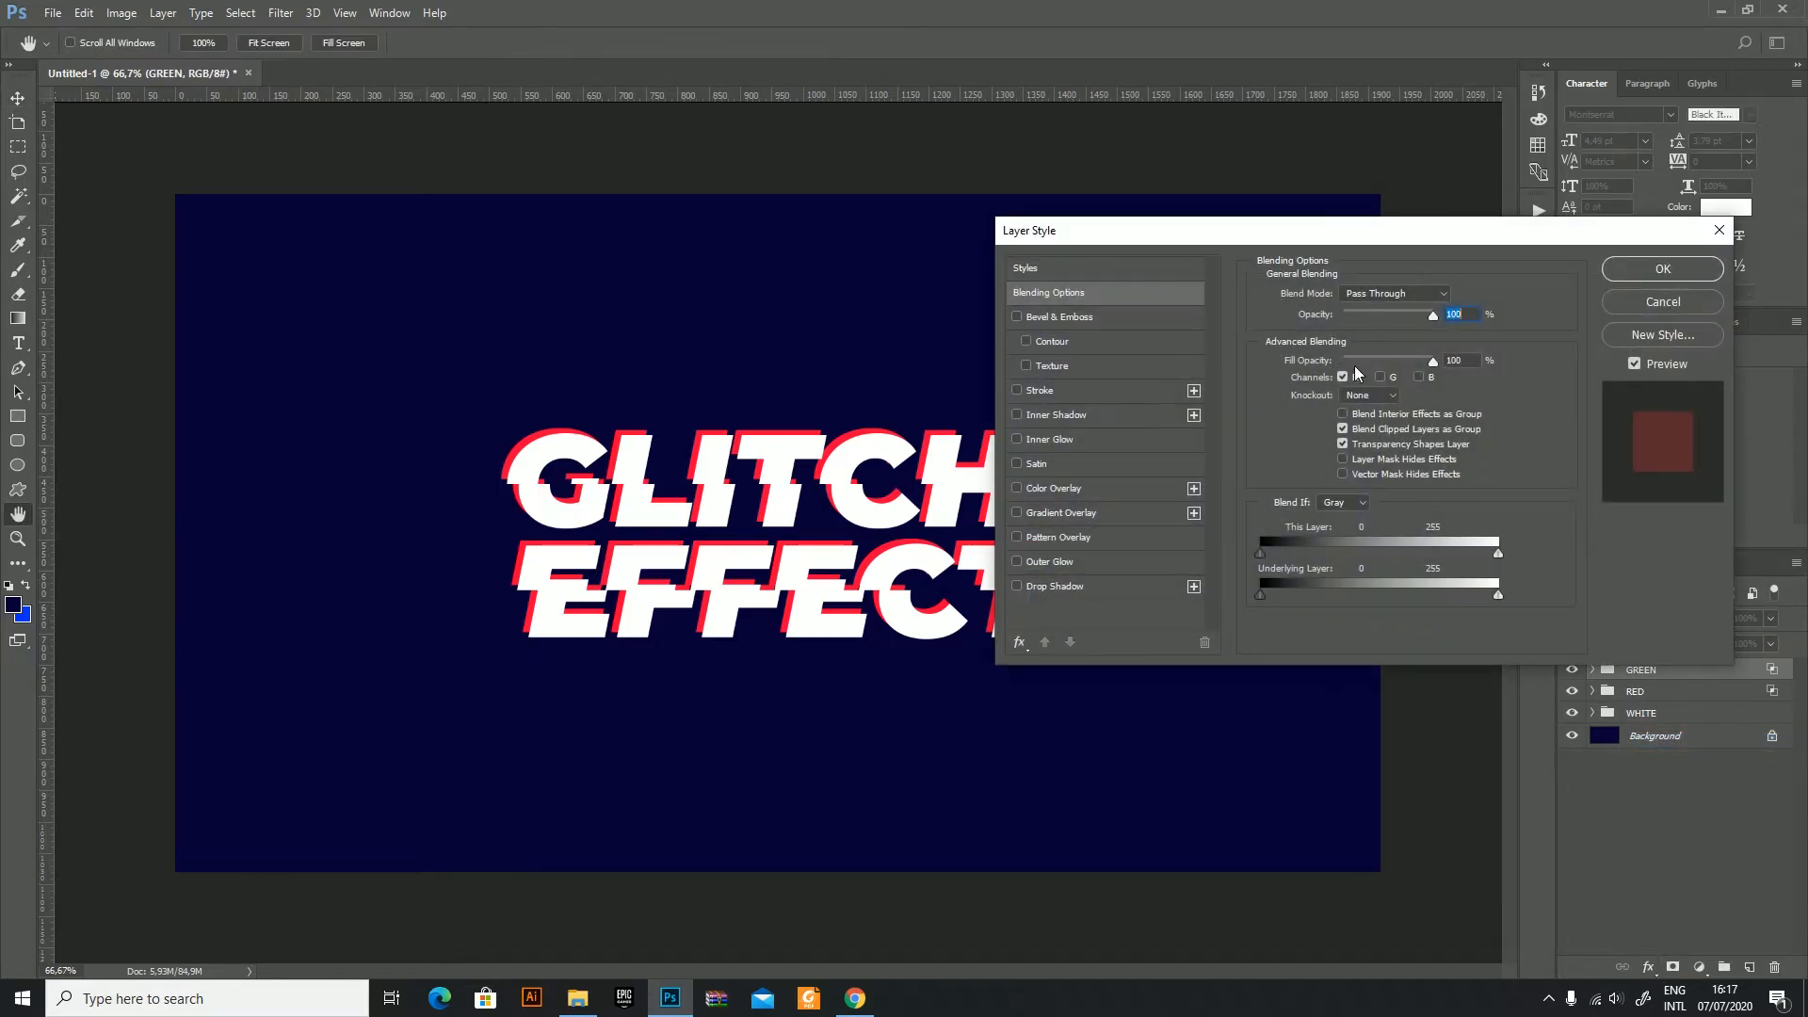
{"action": "left_click", "coordinate": [1342, 377]}
{"action": "left_click", "coordinate": [1388, 378]}
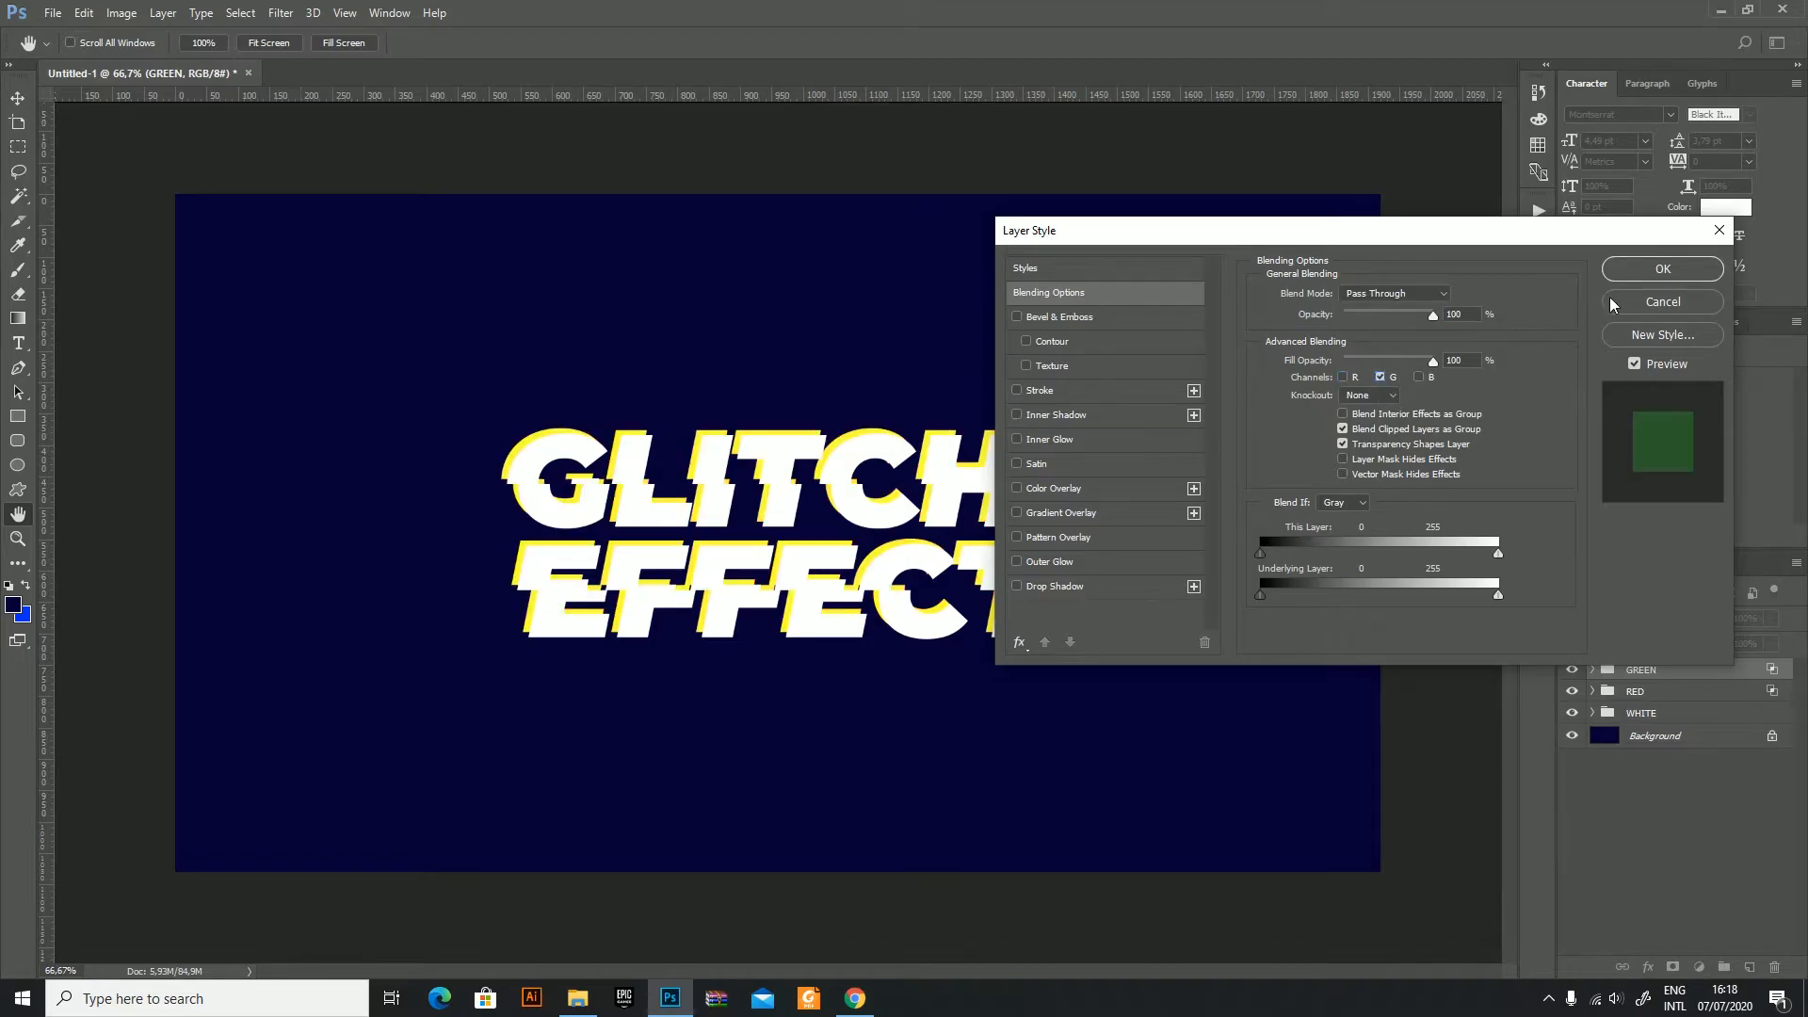
{"action": "left_click", "coordinate": [1663, 269]}
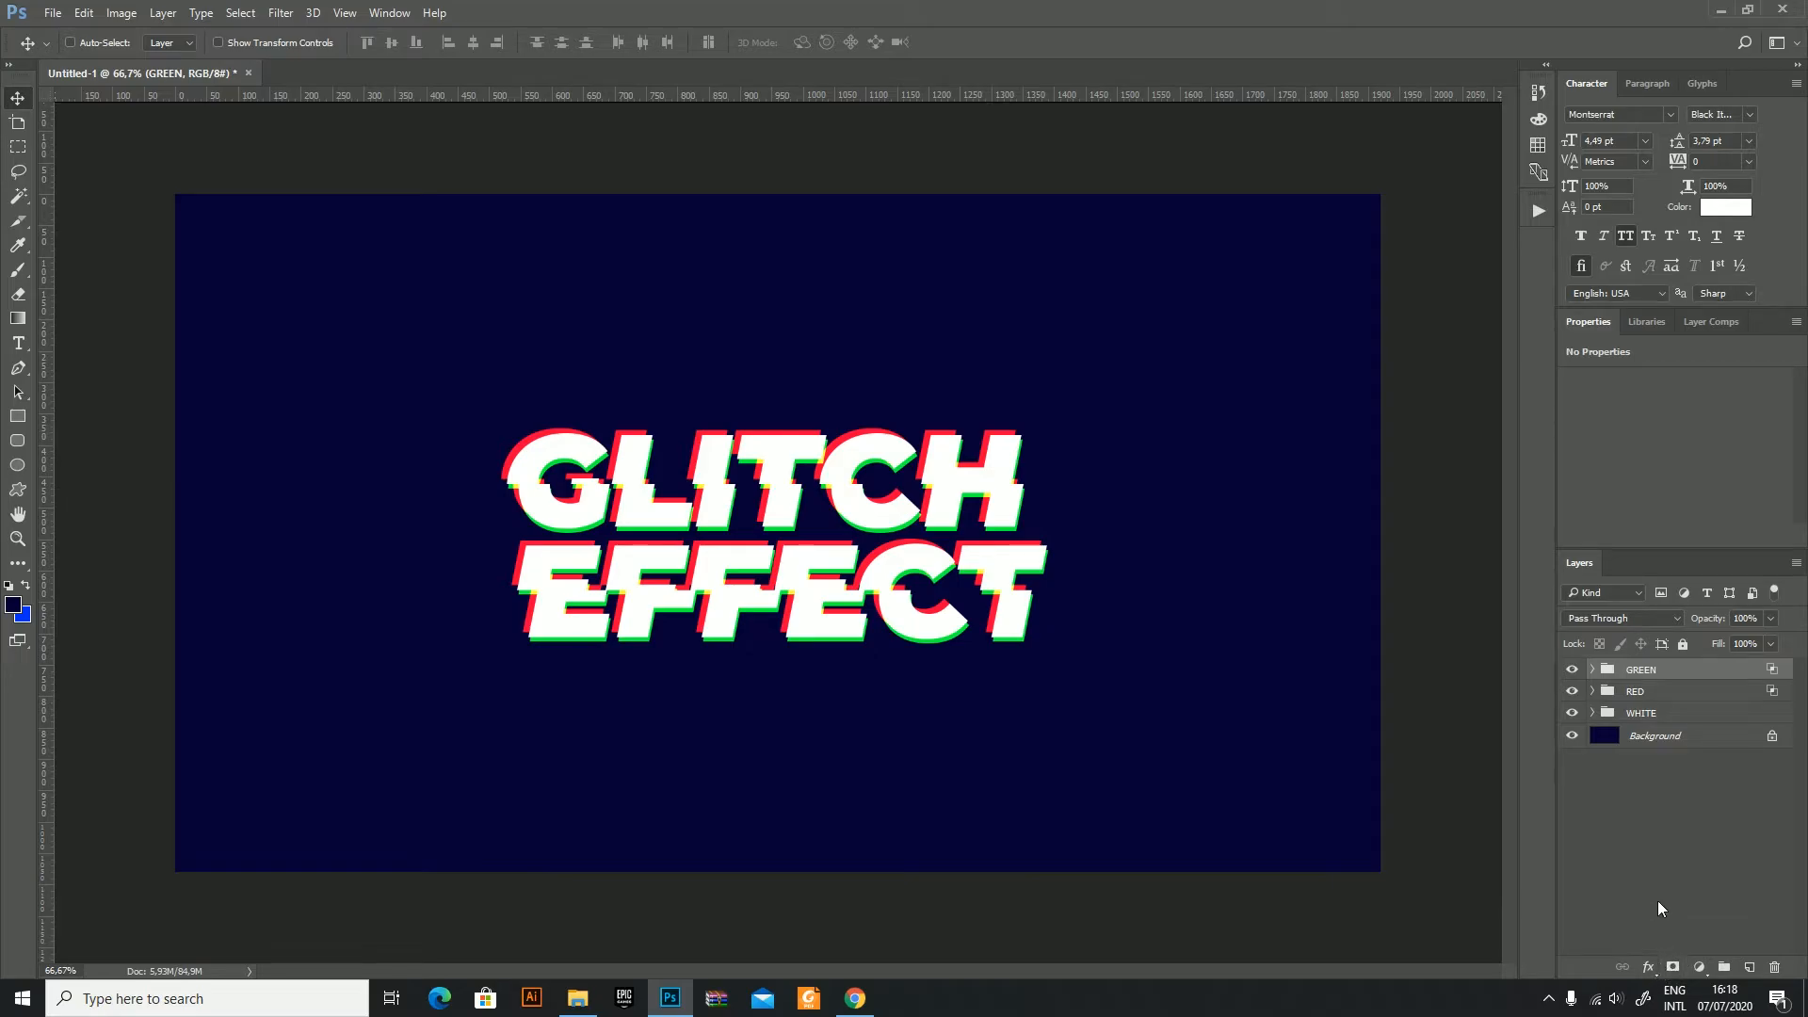
Step: Duplicate the GREEN group and restrict the duplicate's blending to the B channel only
{"action": "key", "text": "ctrl+j"}
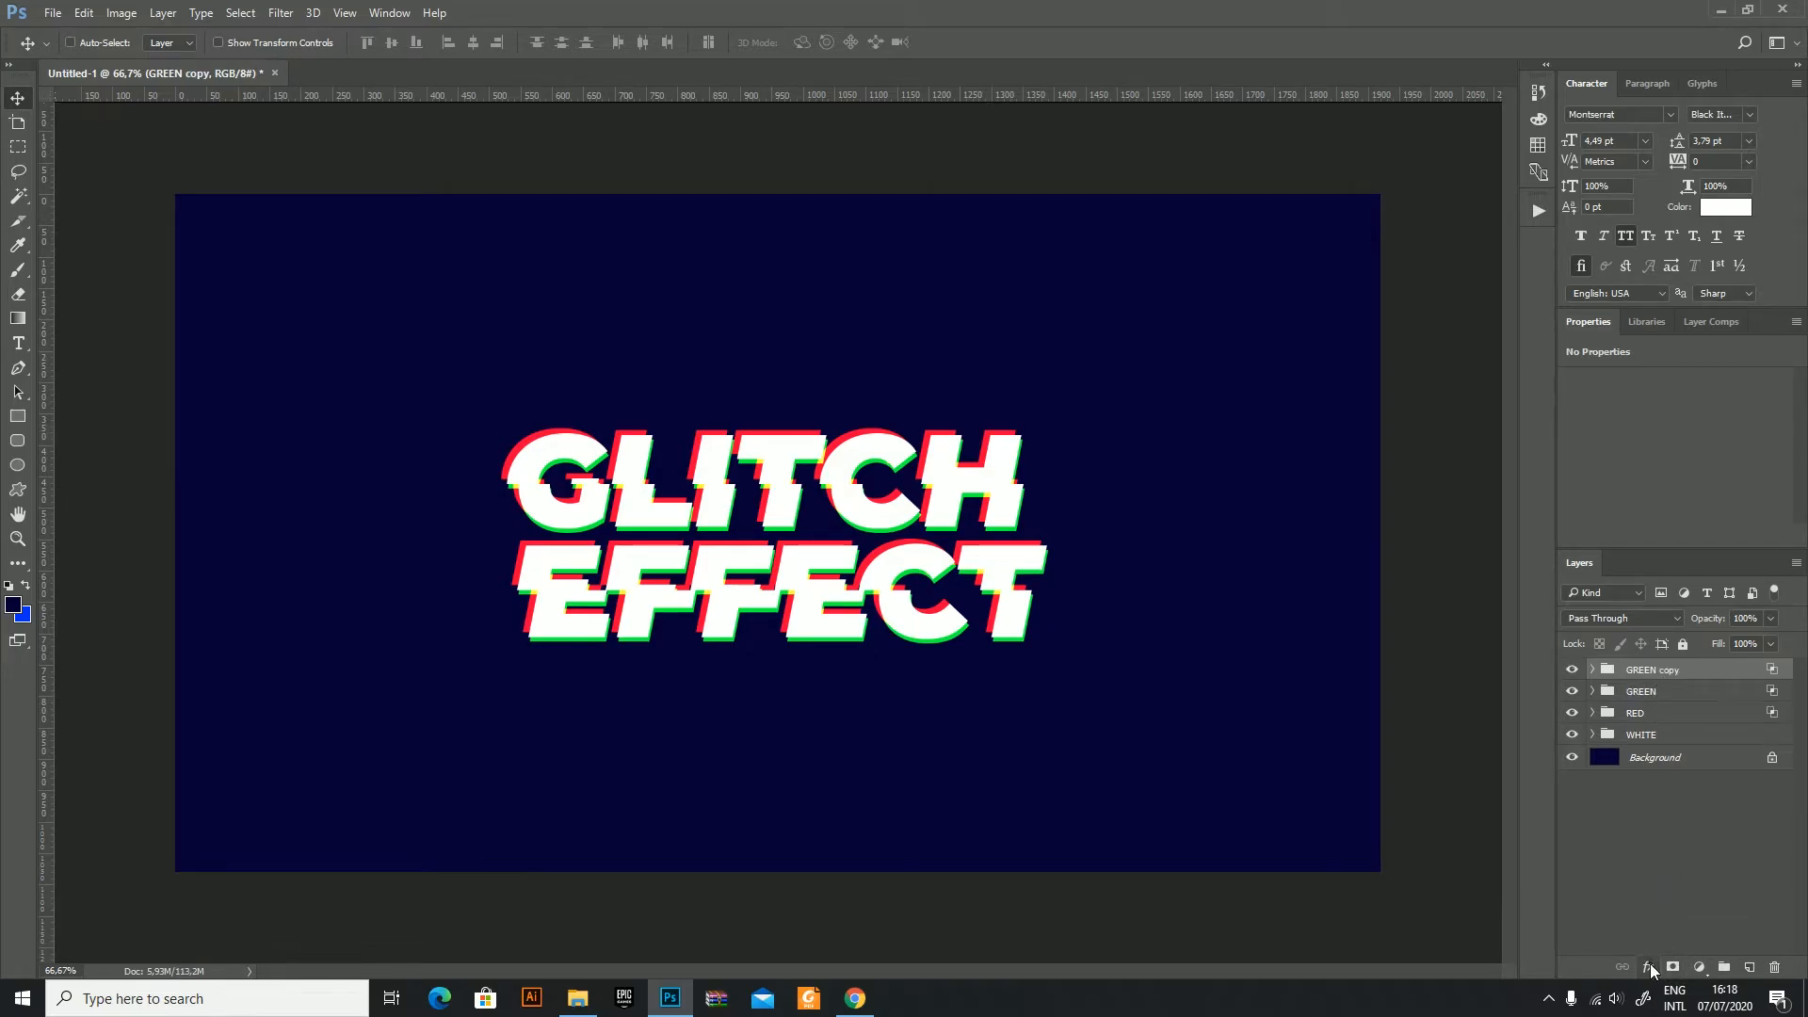
{"action": "left_click", "coordinate": [1648, 967]}
{"action": "left_click", "coordinate": [1675, 735]}
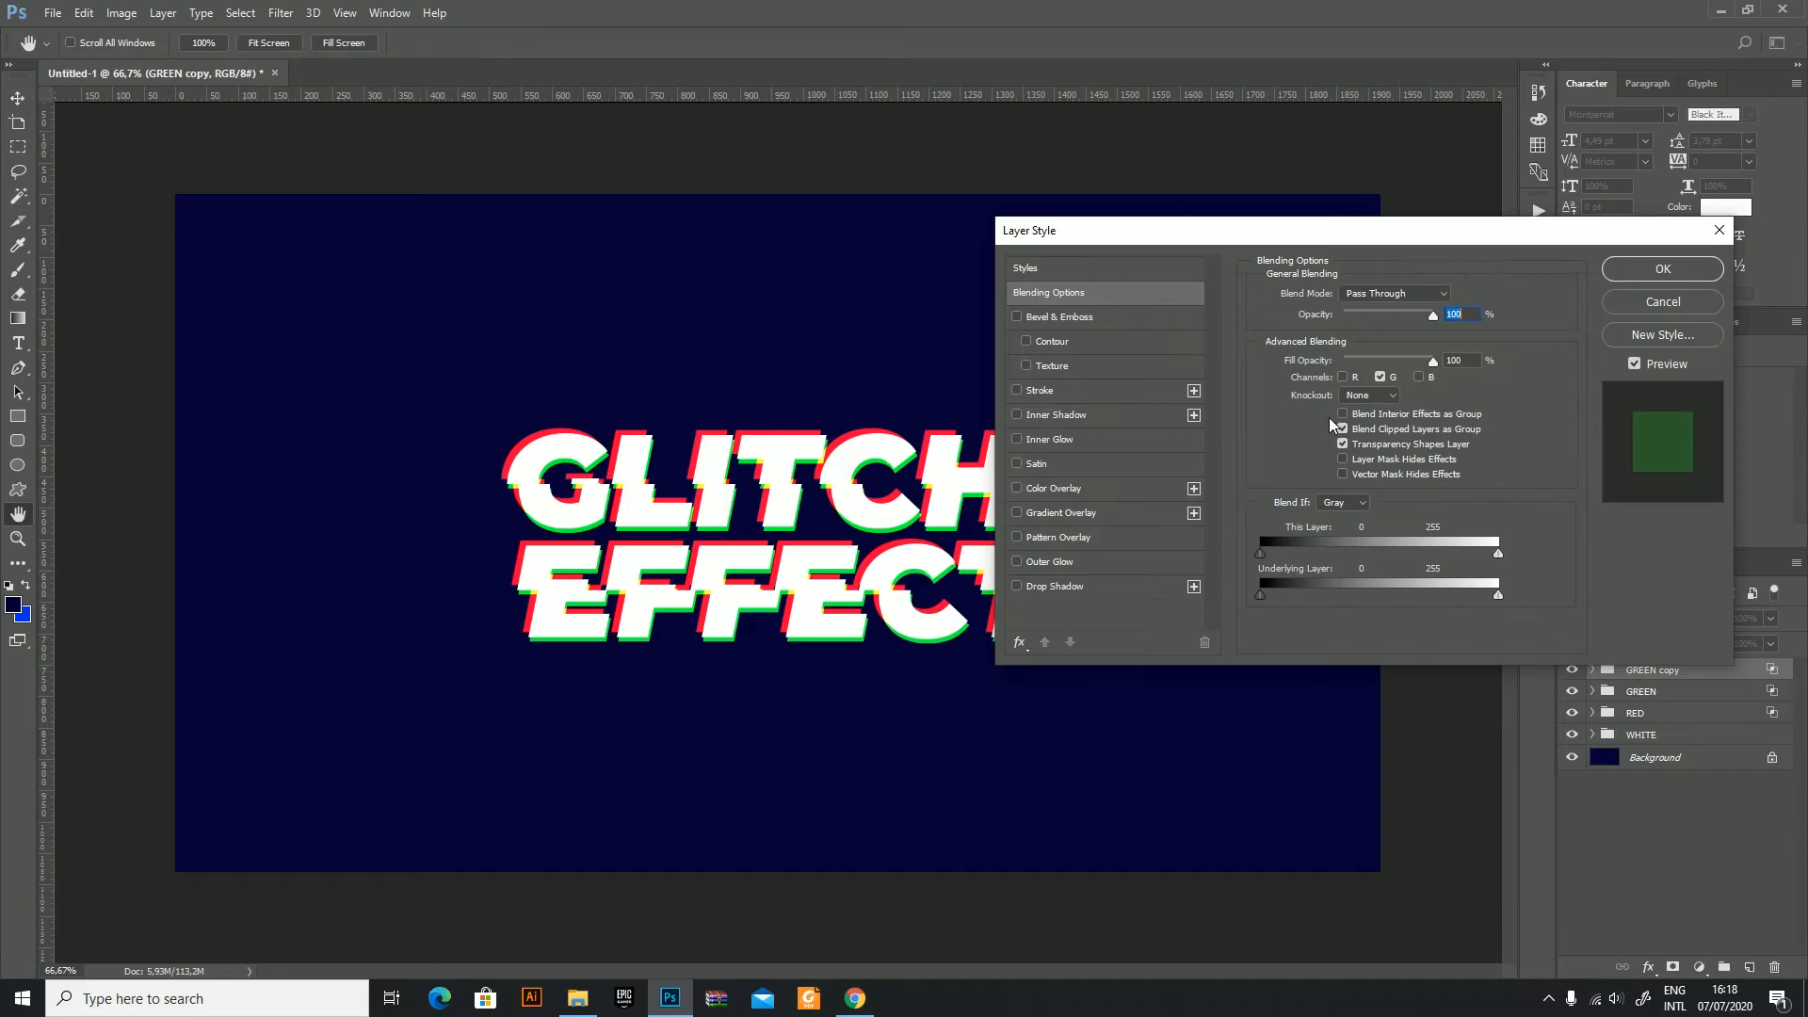
{"action": "left_click", "coordinate": [1382, 377]}
{"action": "left_click", "coordinate": [1430, 377]}
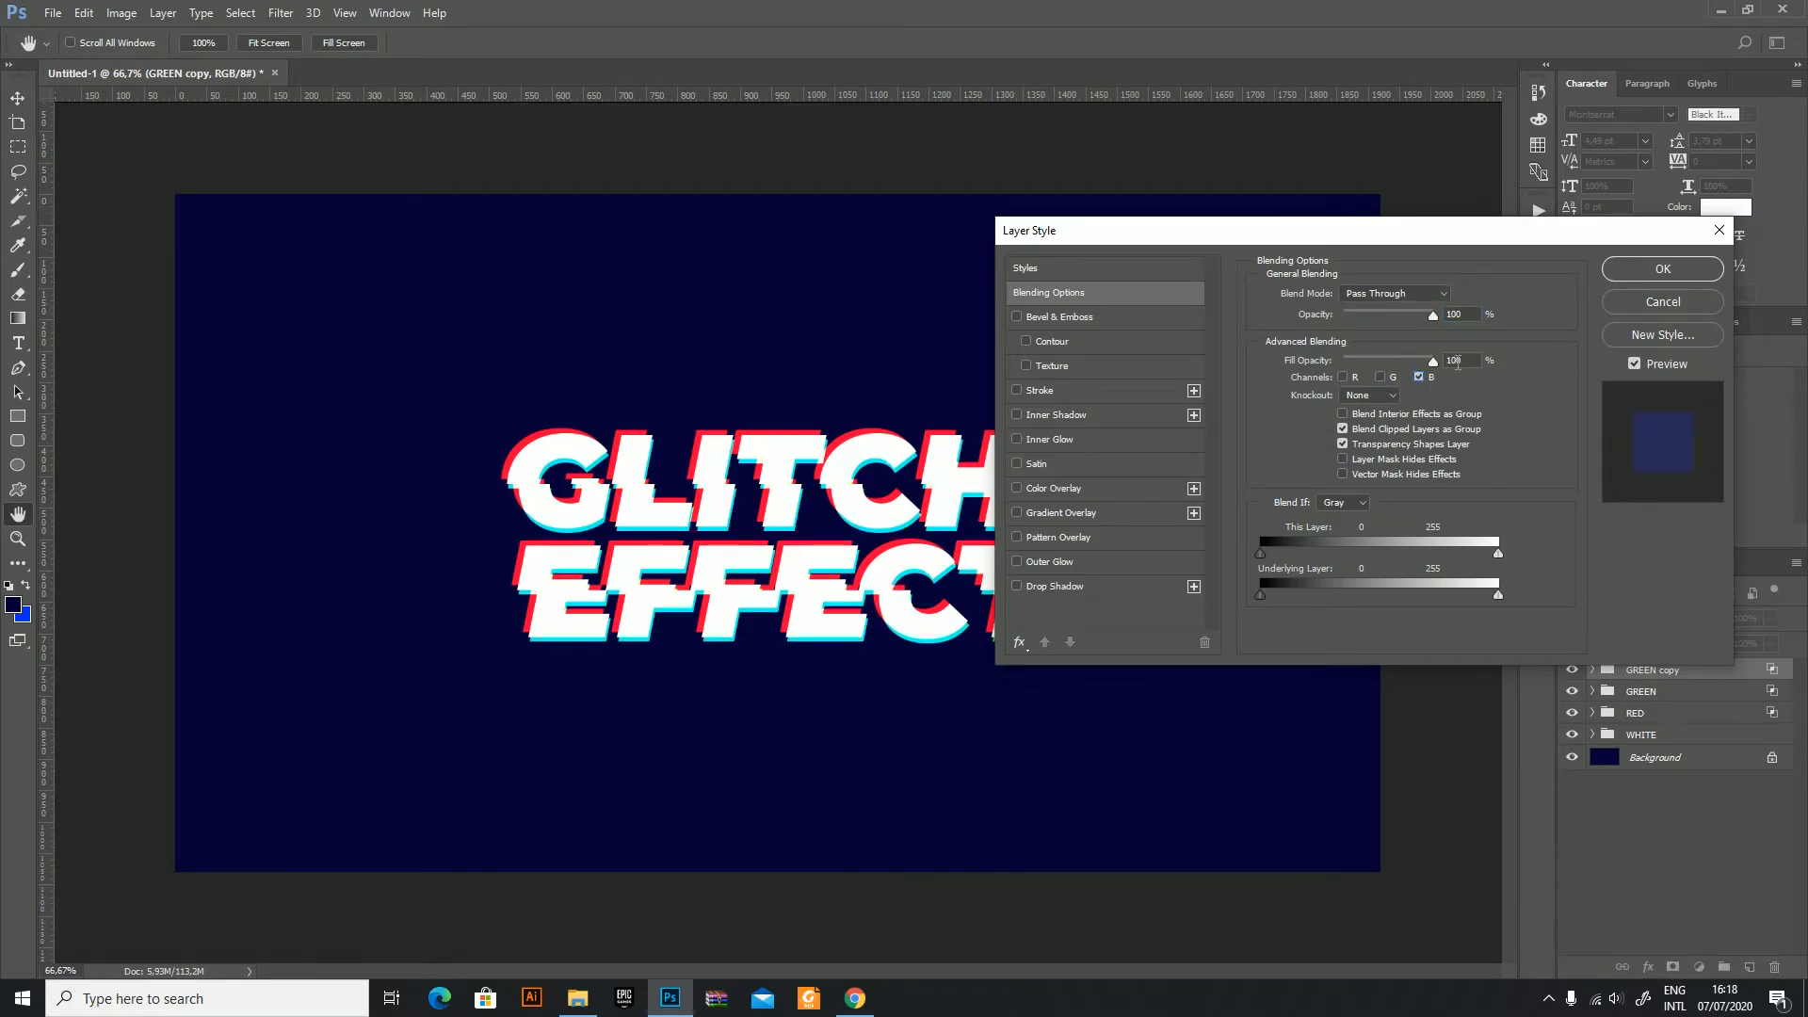
{"action": "left_click", "coordinate": [1632, 275]}
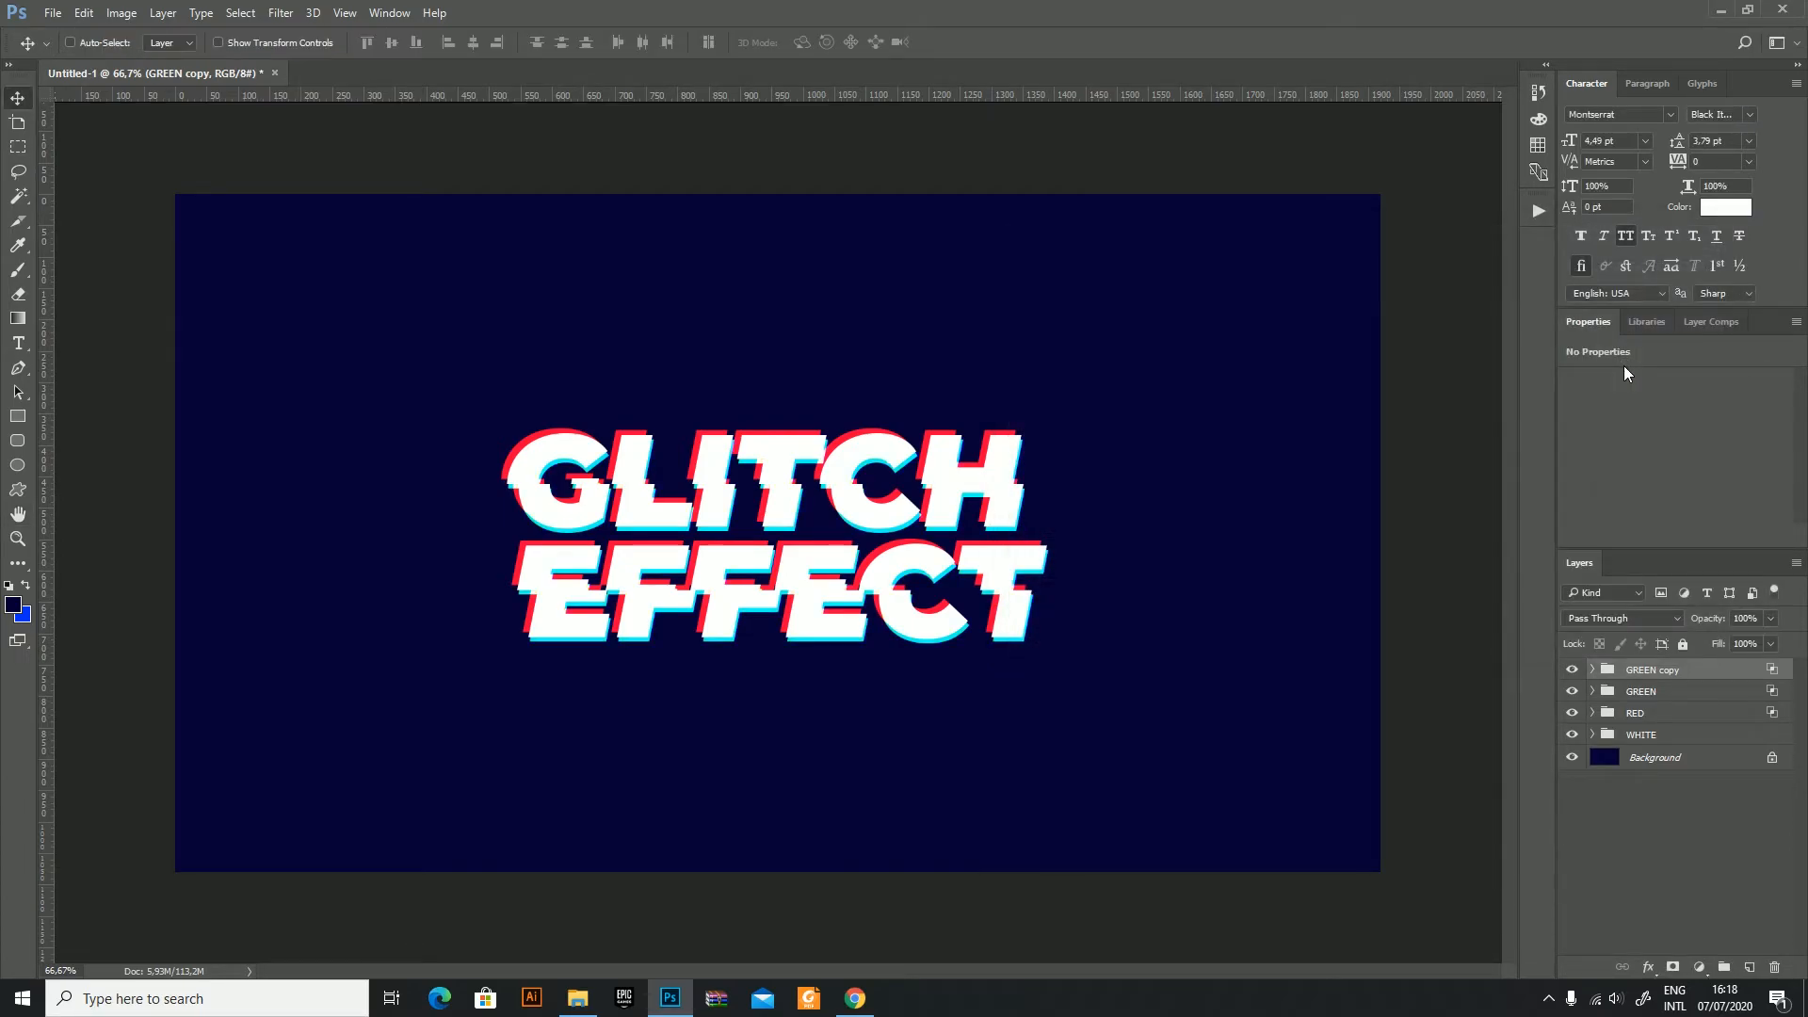
Step: Nudge the blue-channel group slightly to the right
{"action": "key", "text": "Right"}
{"action": "key", "text": "Right"}
{"action": "key", "text": "Right"}
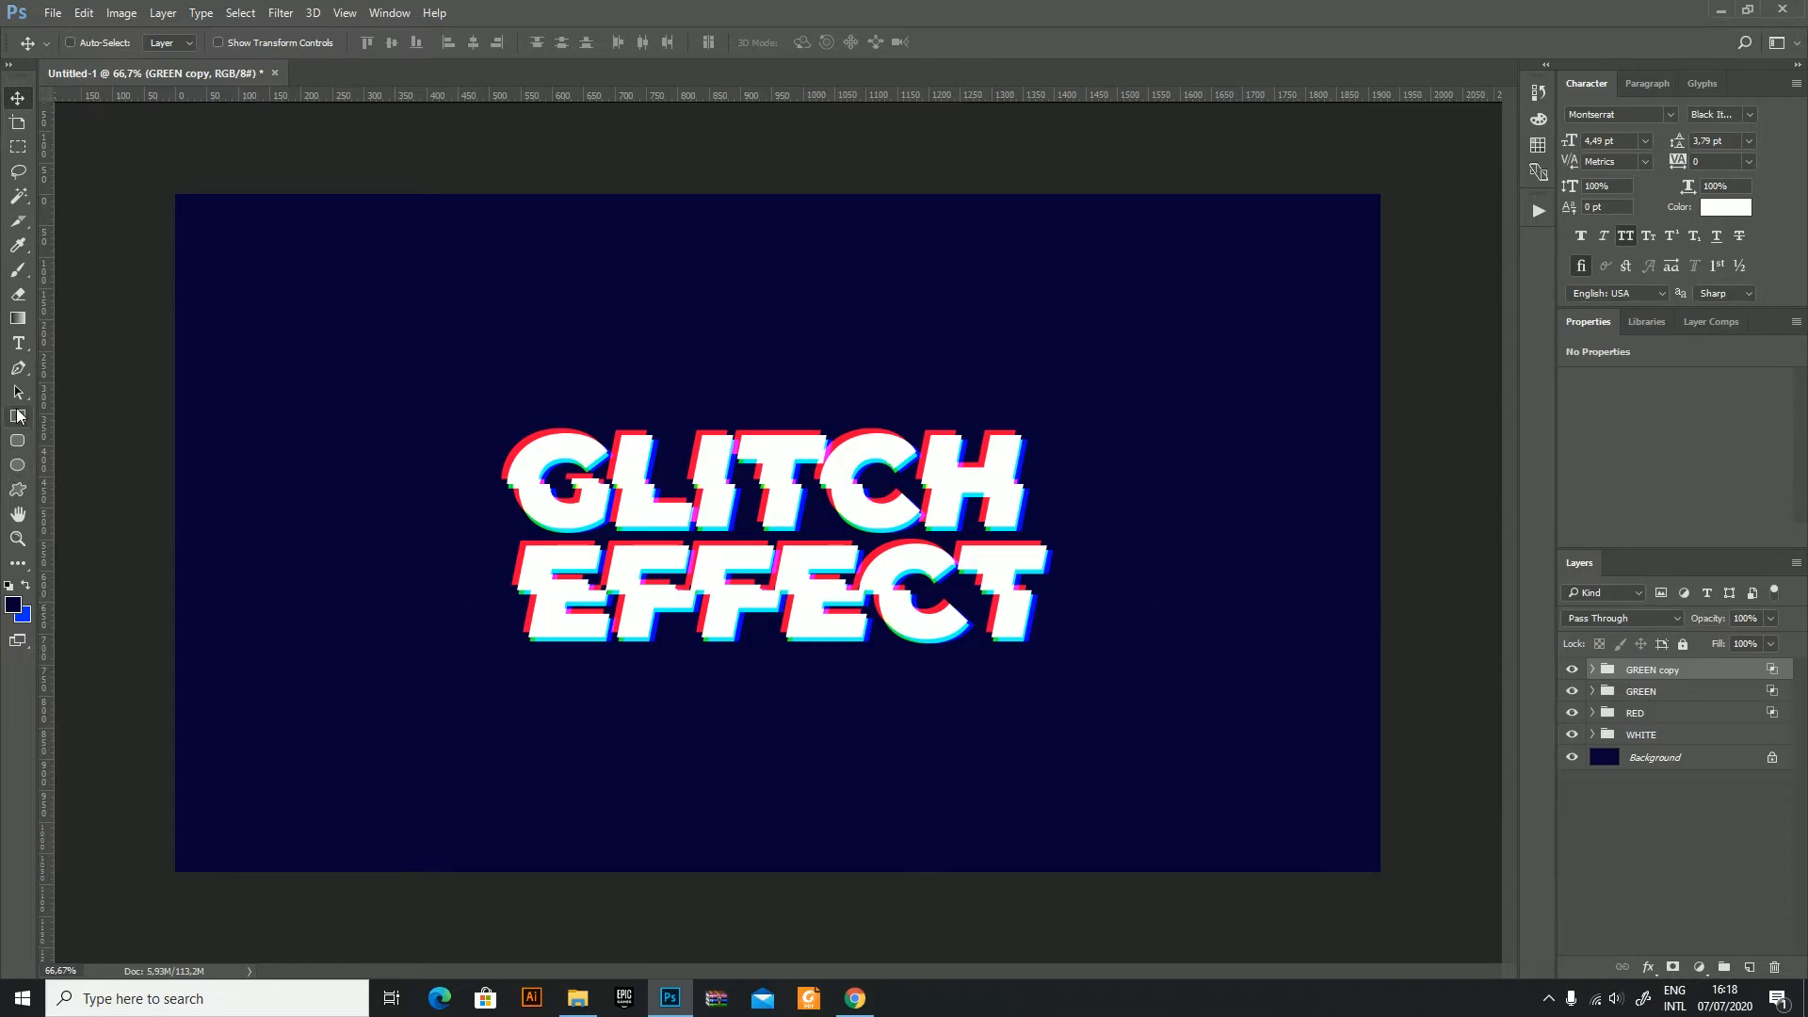
Step: Add a text line reading EDITABLE TEXT EFFECT below the glitch title
{"action": "left_click", "coordinate": [18, 343]}
{"action": "left_click", "coordinate": [616, 708]}
{"action": "type", "text": "EDITABLE TEXT"}
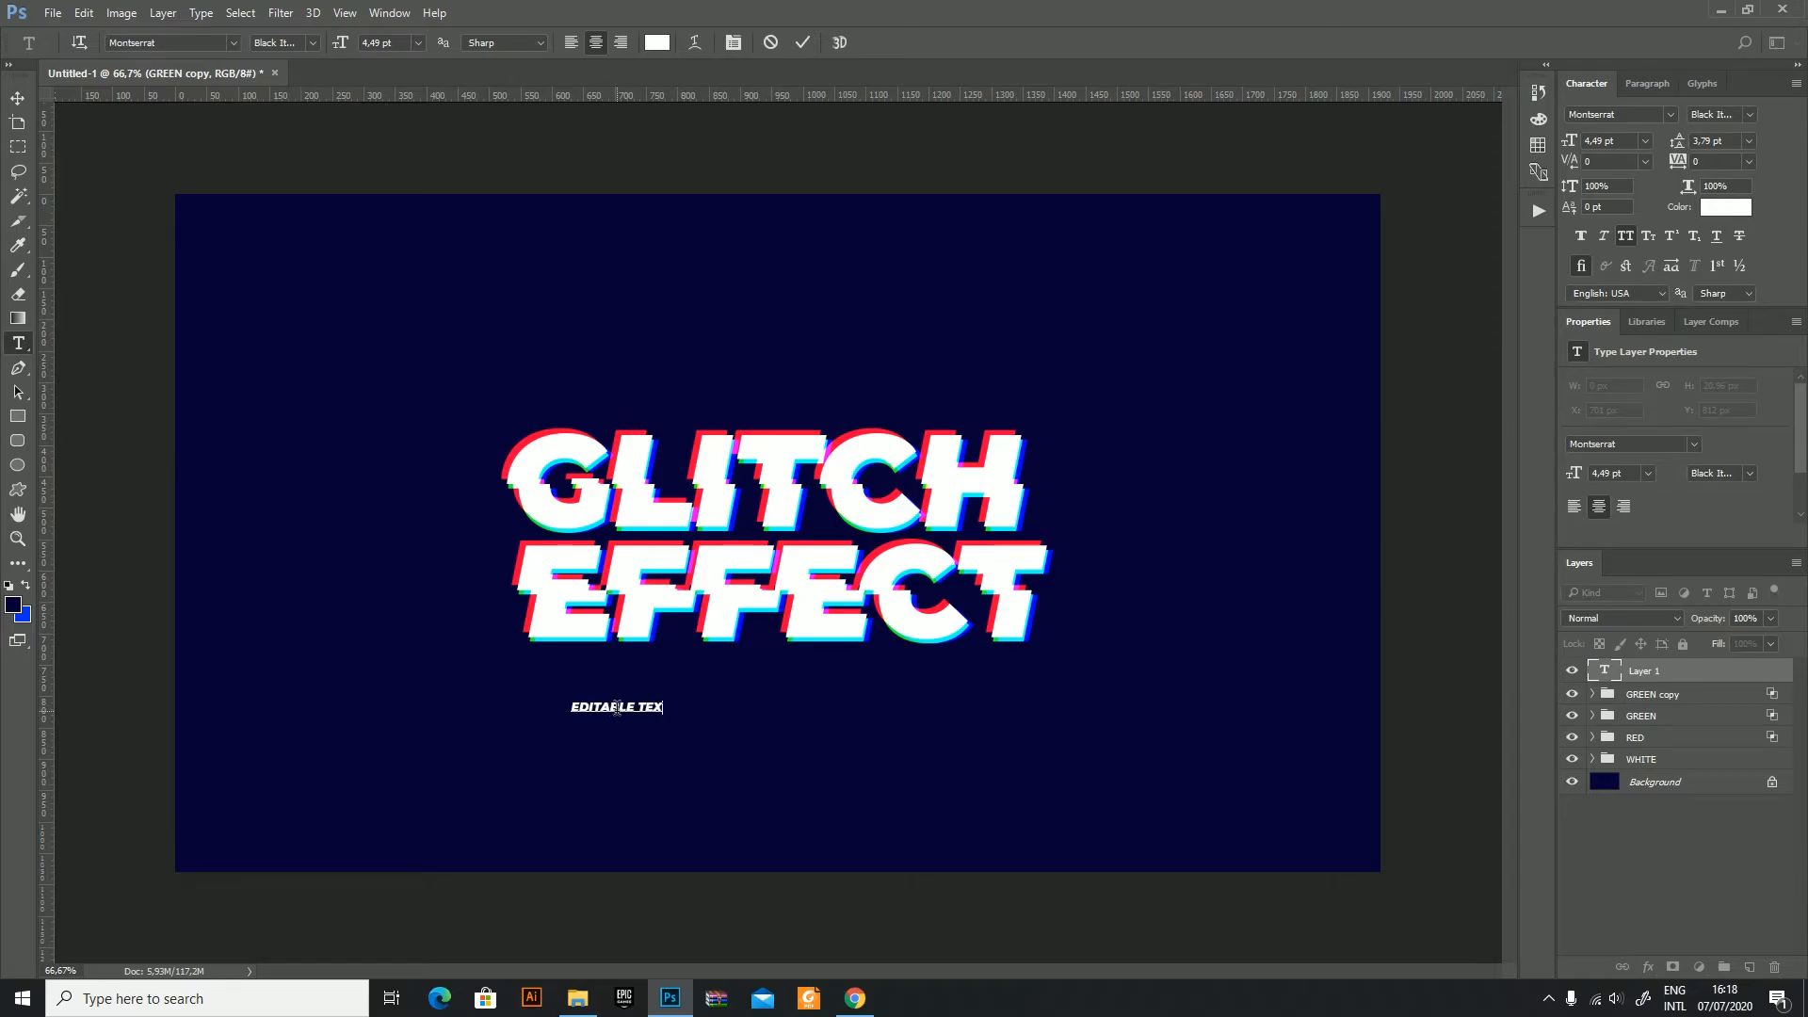
{"action": "type", "text": "FFECT"}
Step: Set the font size of the whole EDITABLE TEXT EFFECT line to 5 pt
{"action": "key", "text": "ctrl+a"}
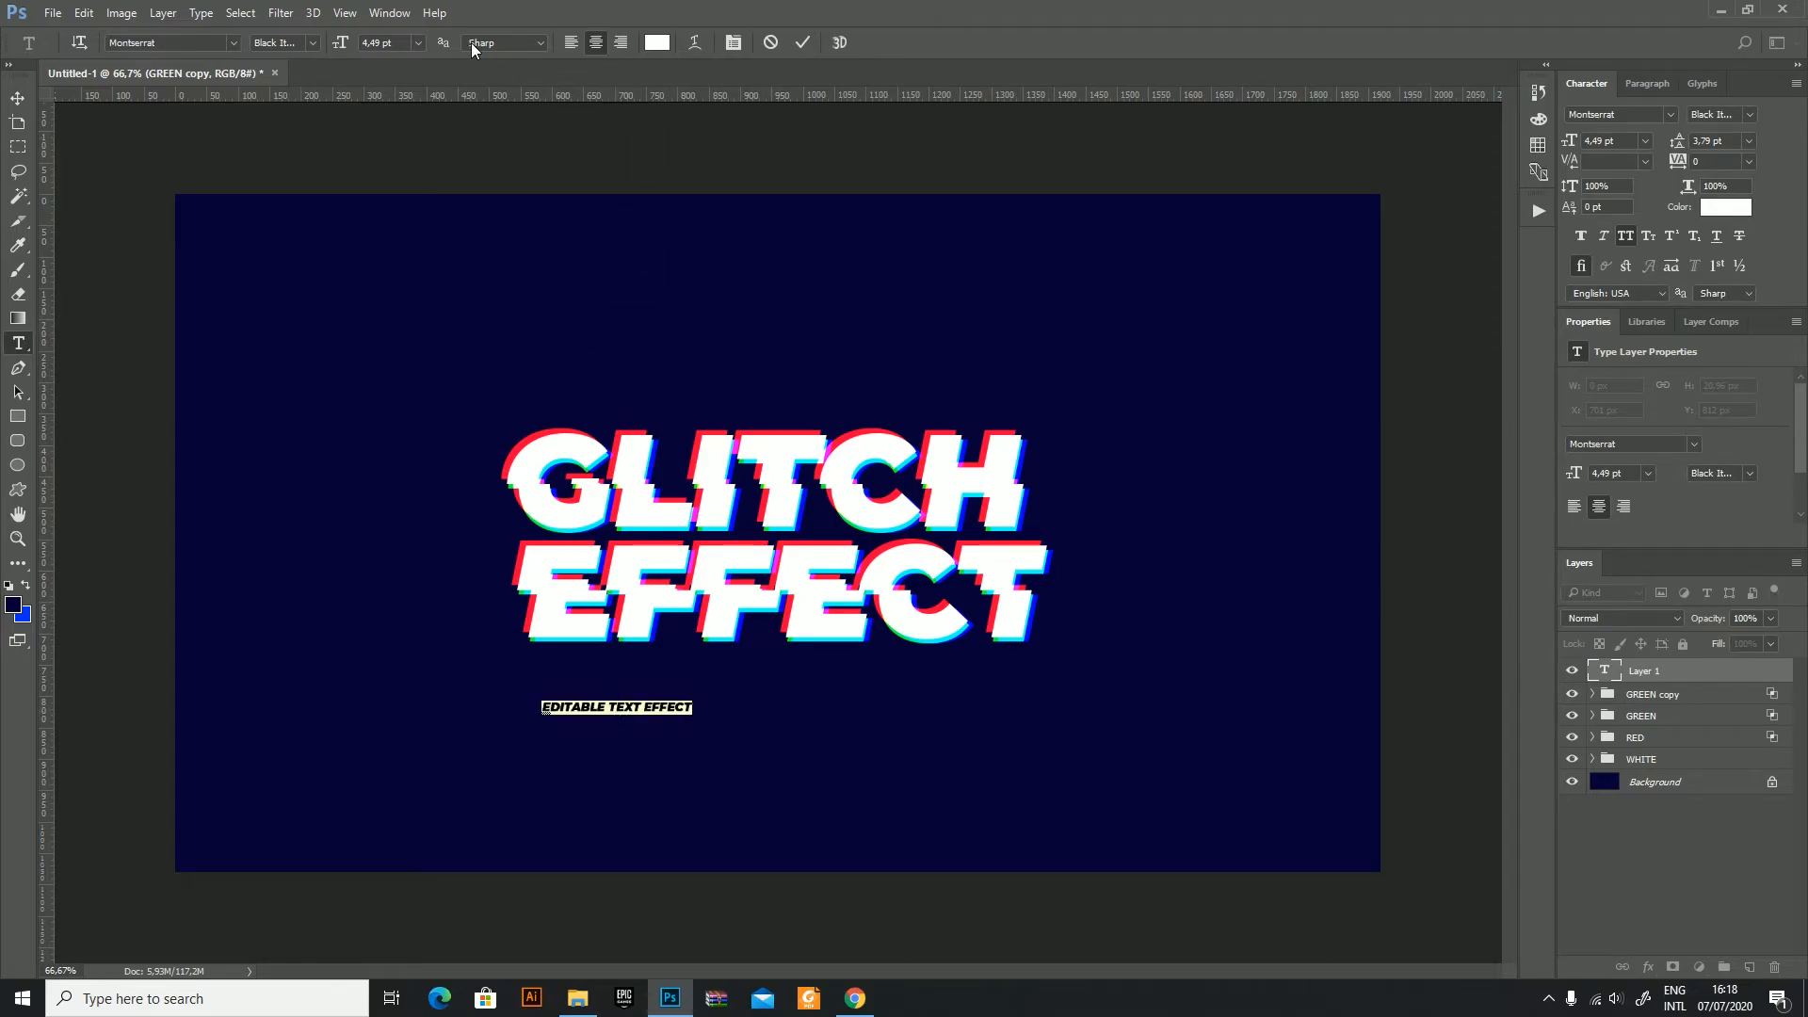
{"action": "left_click", "coordinate": [396, 43]}
{"action": "type", "text": "5"}
{"action": "key", "text": "Return"}
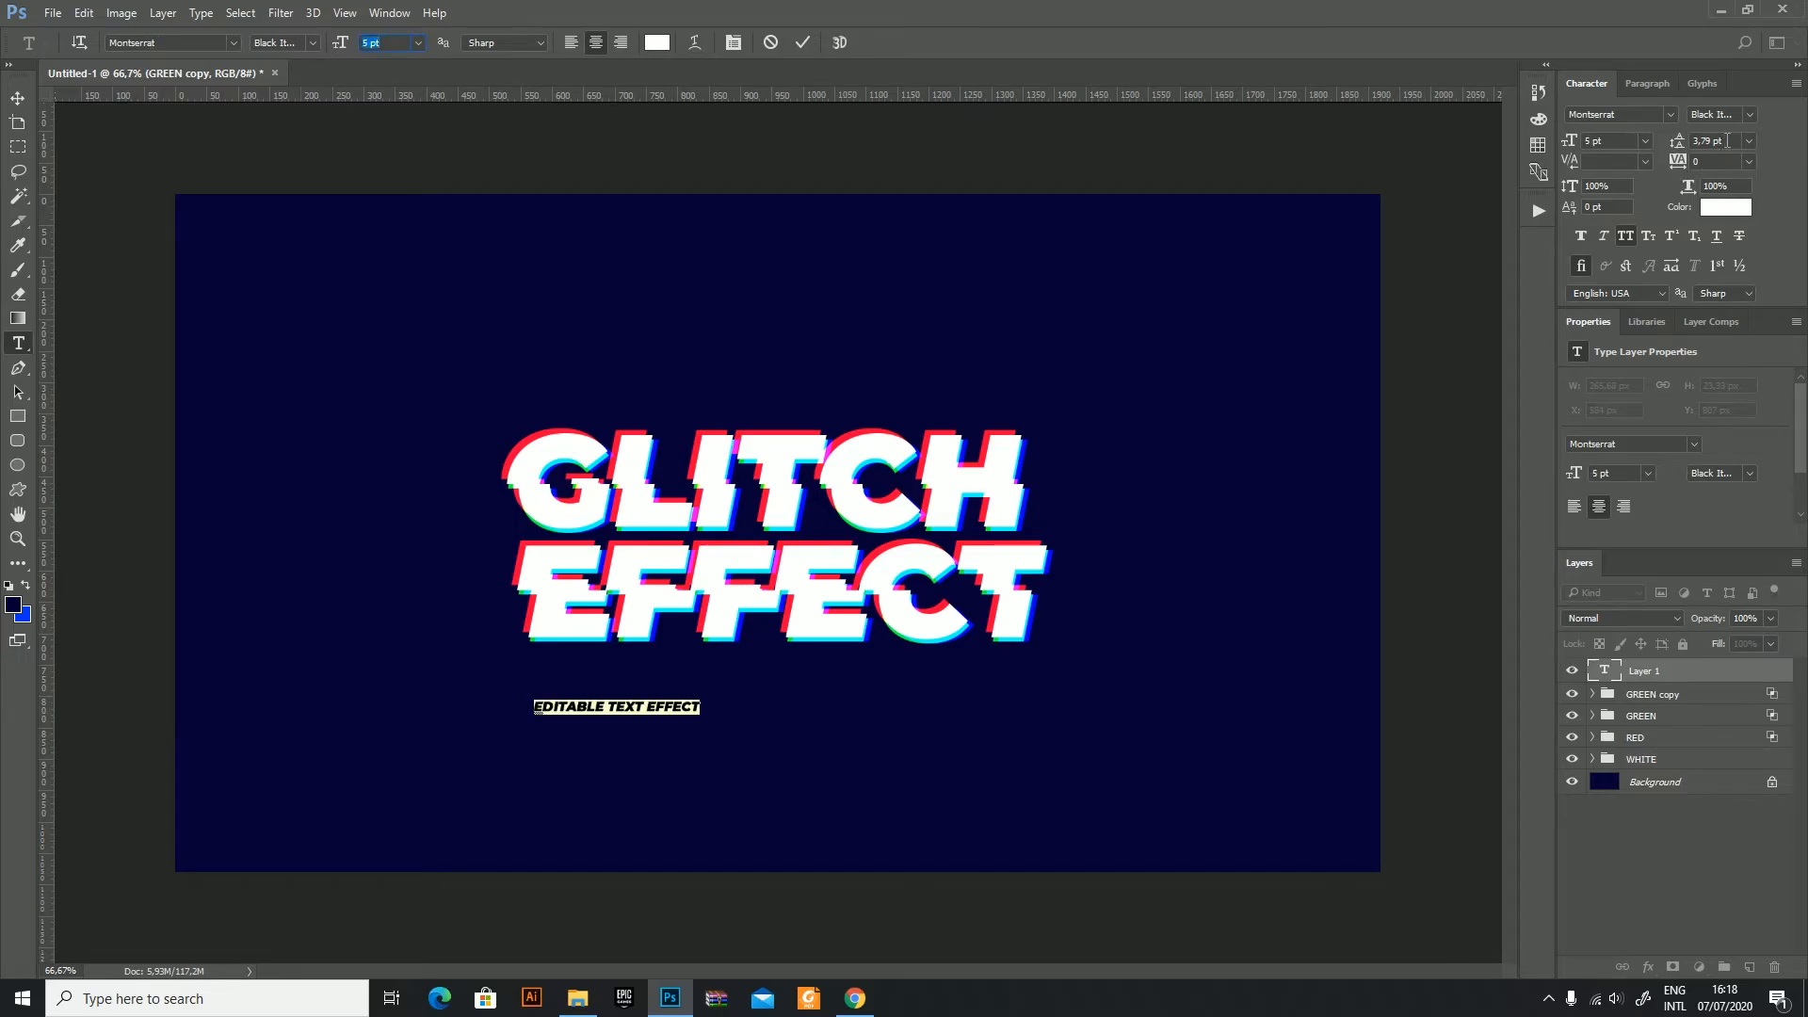
Step: Set the EDITABLE TEXT EFFECT line's tracking to 440 and its font style to Bold Italic
{"action": "key", "text": "shift+Up"}
{"action": "key", "text": "shift+Up"}
{"action": "key", "text": "shift+Up"}
{"action": "key", "text": "shift+Up"}
{"action": "key", "text": "shift+Up"}
{"action": "key", "text": "shift+Up"}
{"action": "key", "text": "shift+Up"}
{"action": "key", "text": "shift+Up"}
{"action": "key", "text": "shift+Up"}
{"action": "key", "text": "shift+Up"}
{"action": "key", "text": "shift+Up"}
{"action": "key", "text": "shift+Up"}
{"action": "key", "text": "shift+Up"}
{"action": "key", "text": "shift+Up"}
{"action": "key", "text": "shift+Up"}
{"action": "key", "text": "shift+Up"}
{"action": "key", "text": "shift+Up"}
{"action": "key", "text": "shift+Up"}
{"action": "key", "text": "shift+Up"}
{"action": "key", "text": "shift+Up"}
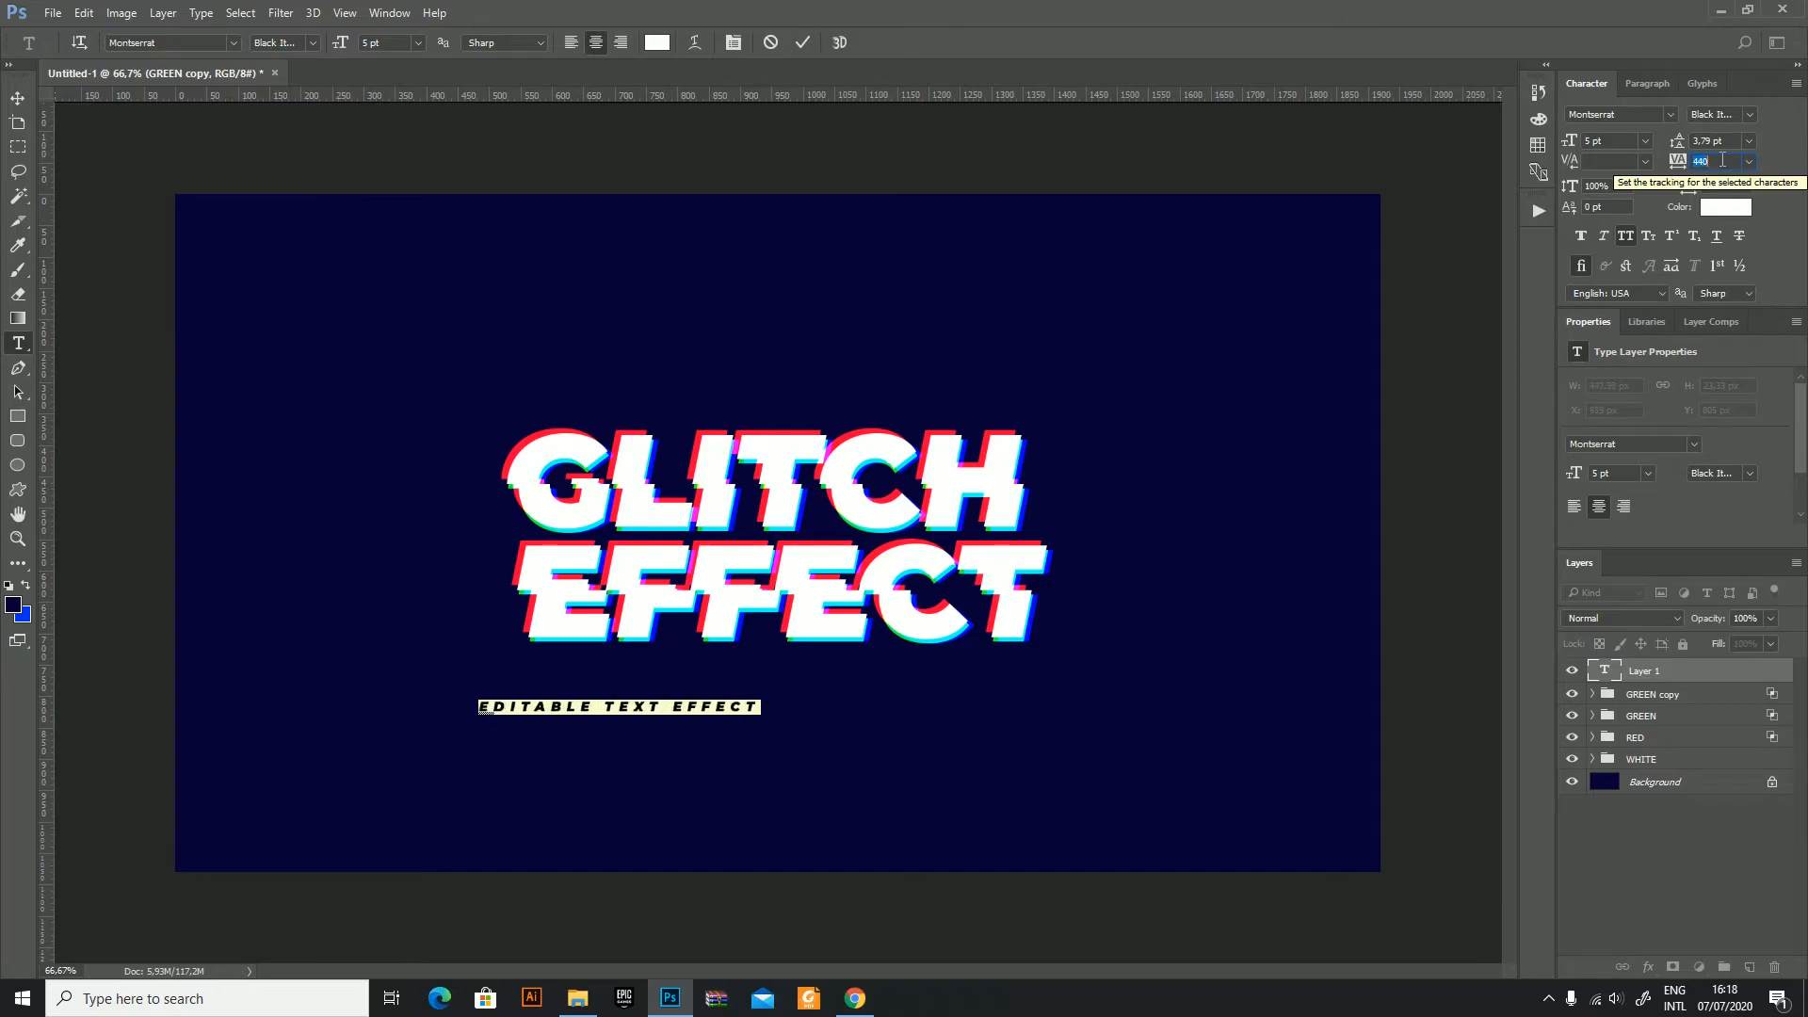
{"action": "left_click", "coordinate": [1748, 114]}
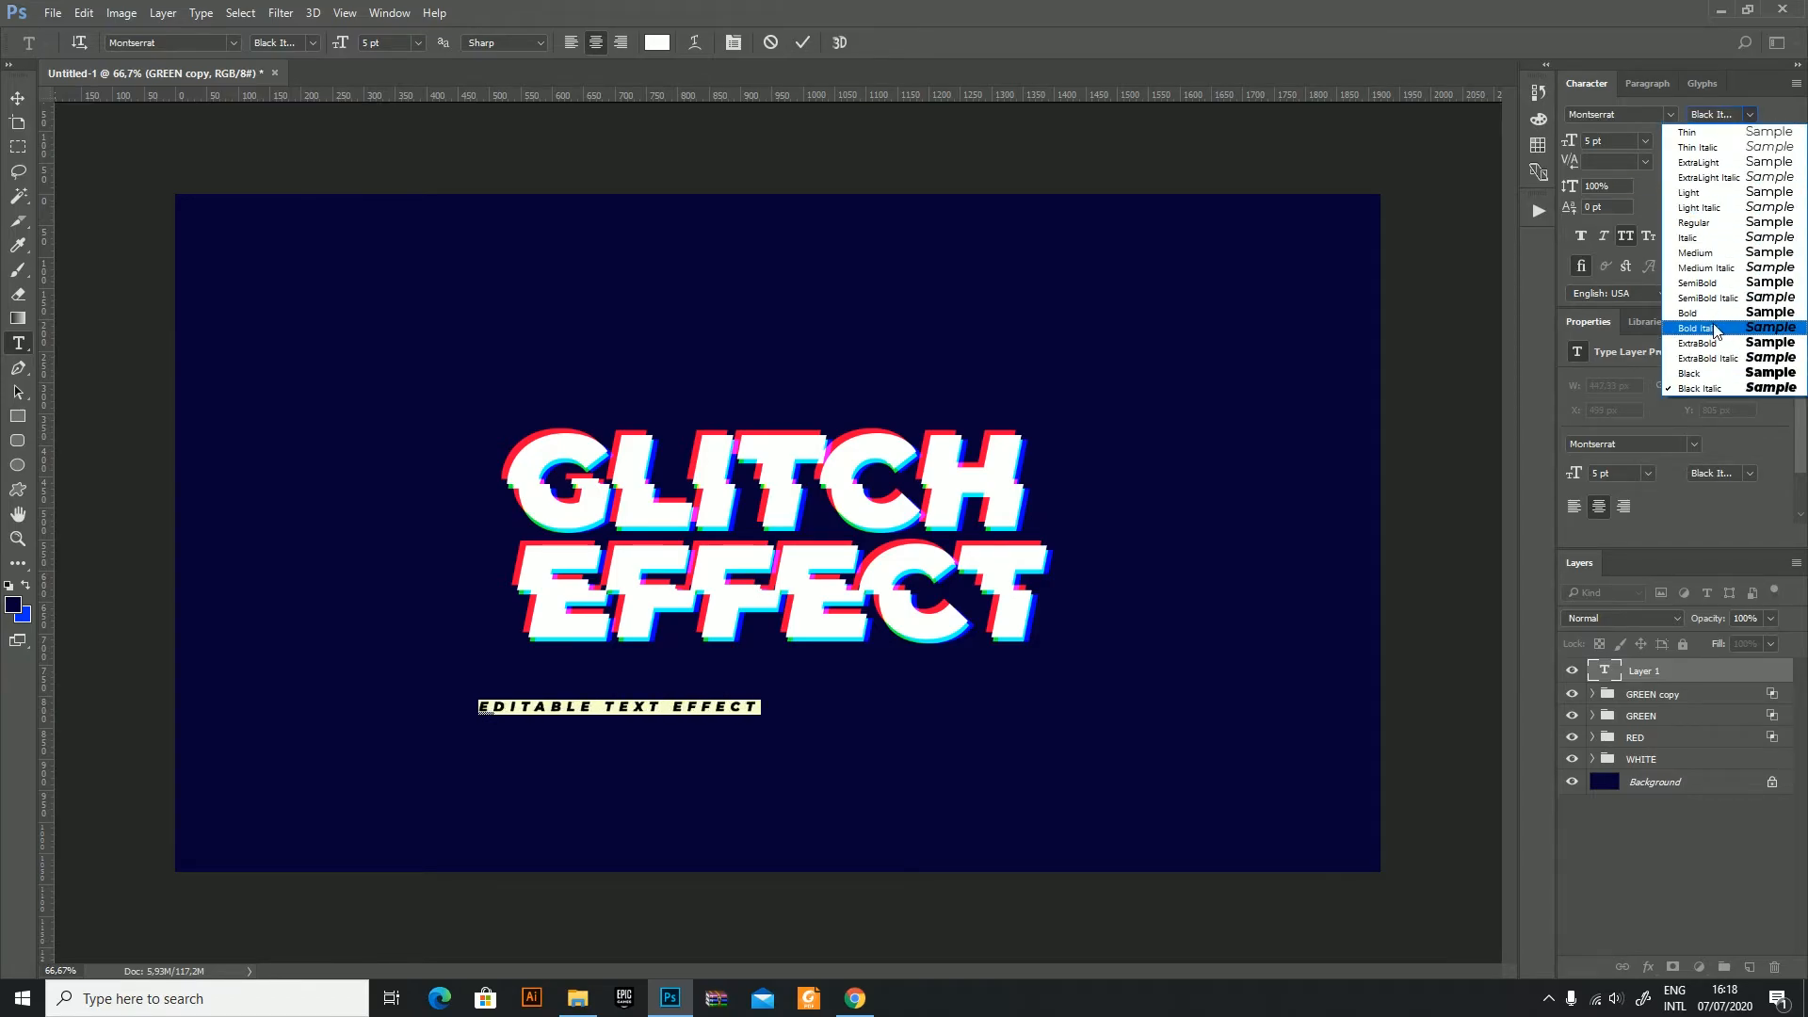
{"action": "left_click", "coordinate": [1714, 324]}
{"action": "left_click", "coordinate": [18, 98]}
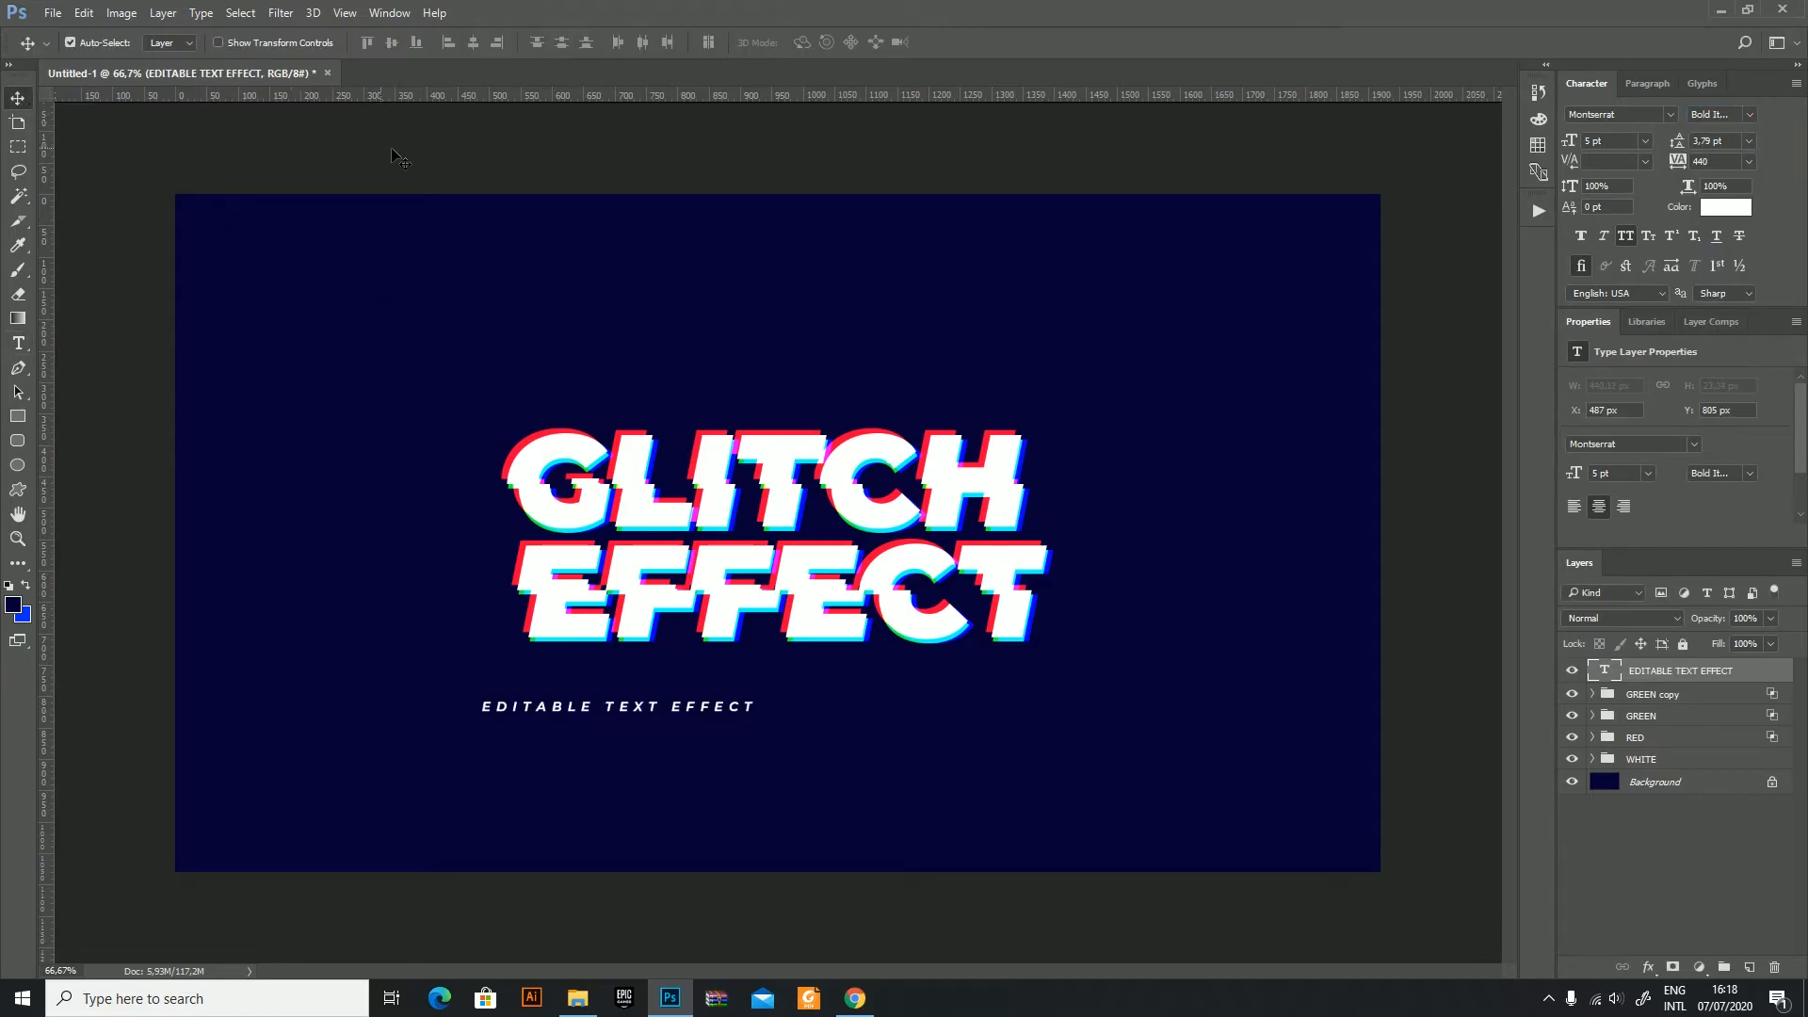
Step: Center the EDITABLE TEXT EFFECT line horizontally on the canvas and move it closer to the title, to a Y position of about 775 px
{"action": "key", "text": "ctrl+a"}
{"action": "left_click", "coordinate": [473, 41]}
{"action": "mouse_move", "coordinate": [882, 713]}
{"action": "left_mouse_down"}
{"action": "mouse_move", "coordinate": [873, 732]}
{"action": "mouse_move", "coordinate": [877, 714]}
{"action": "left_mouse_up"}
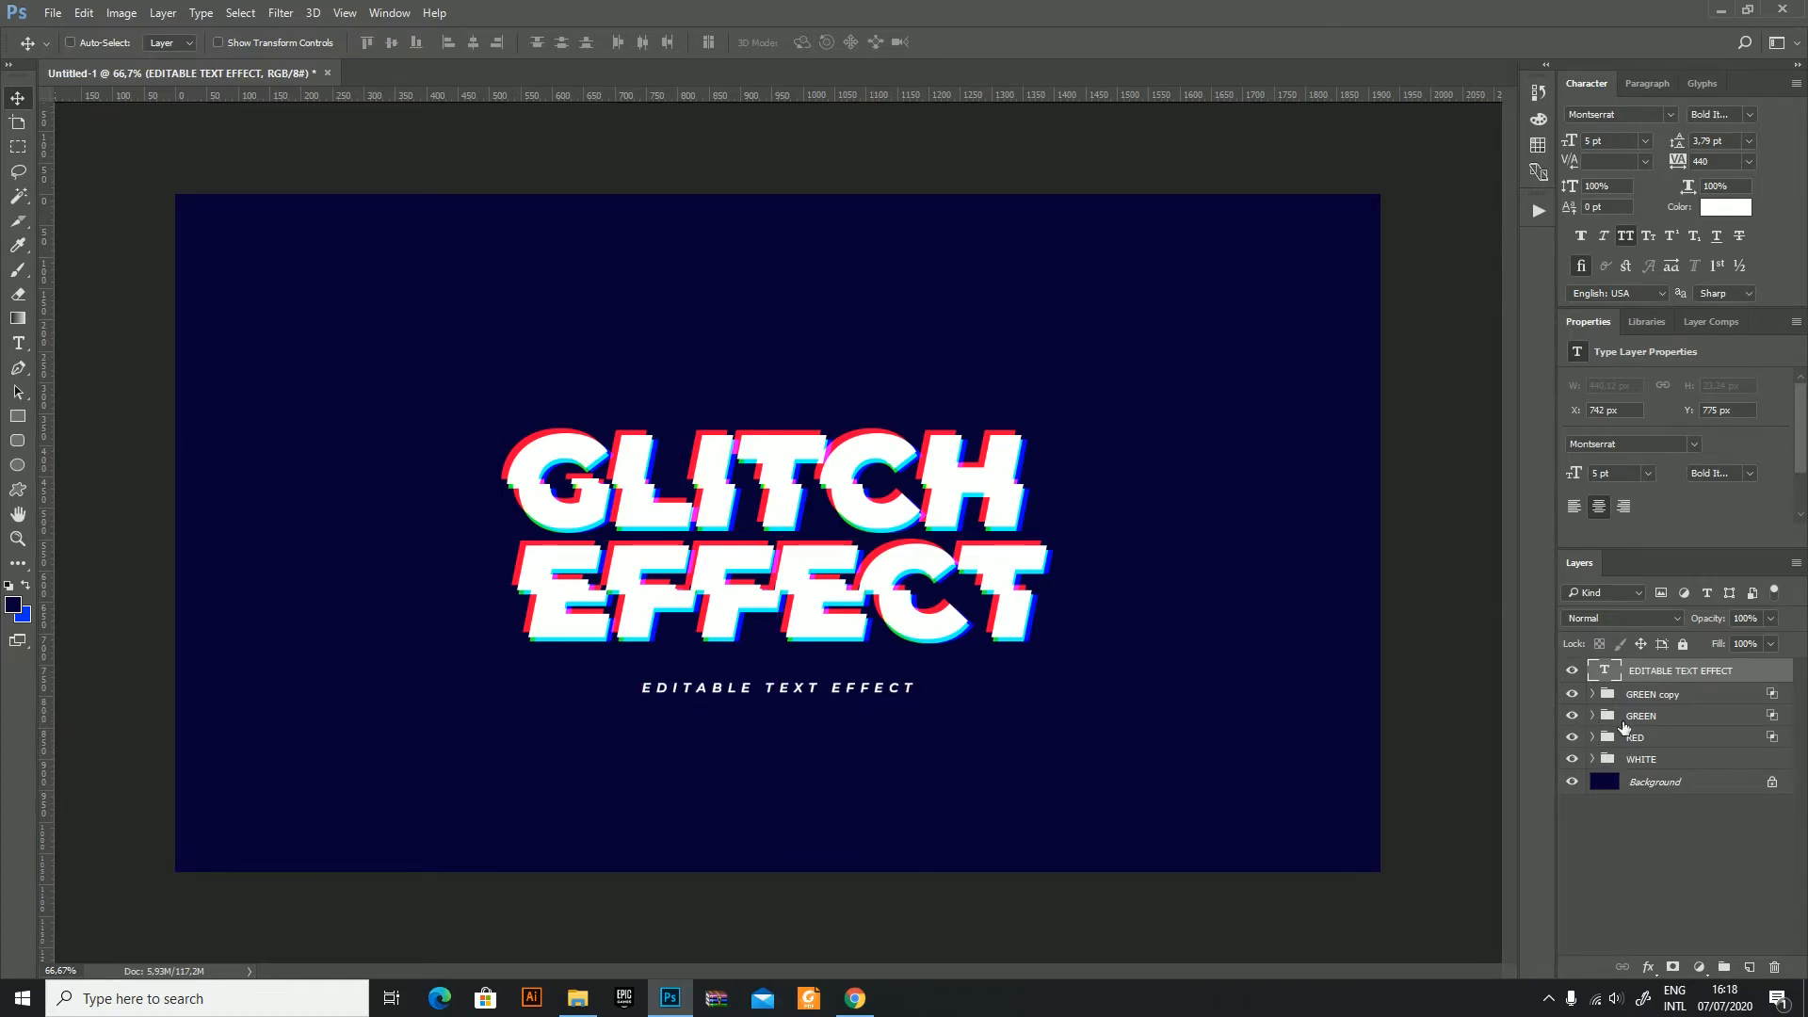
Step: Expand the WHITE group and rename its original GLITCH EFFECT smart object CHANGE HERE
{"action": "left_click", "coordinate": [1707, 695]}
{"action": "left_click", "coordinate": [1692, 740]}
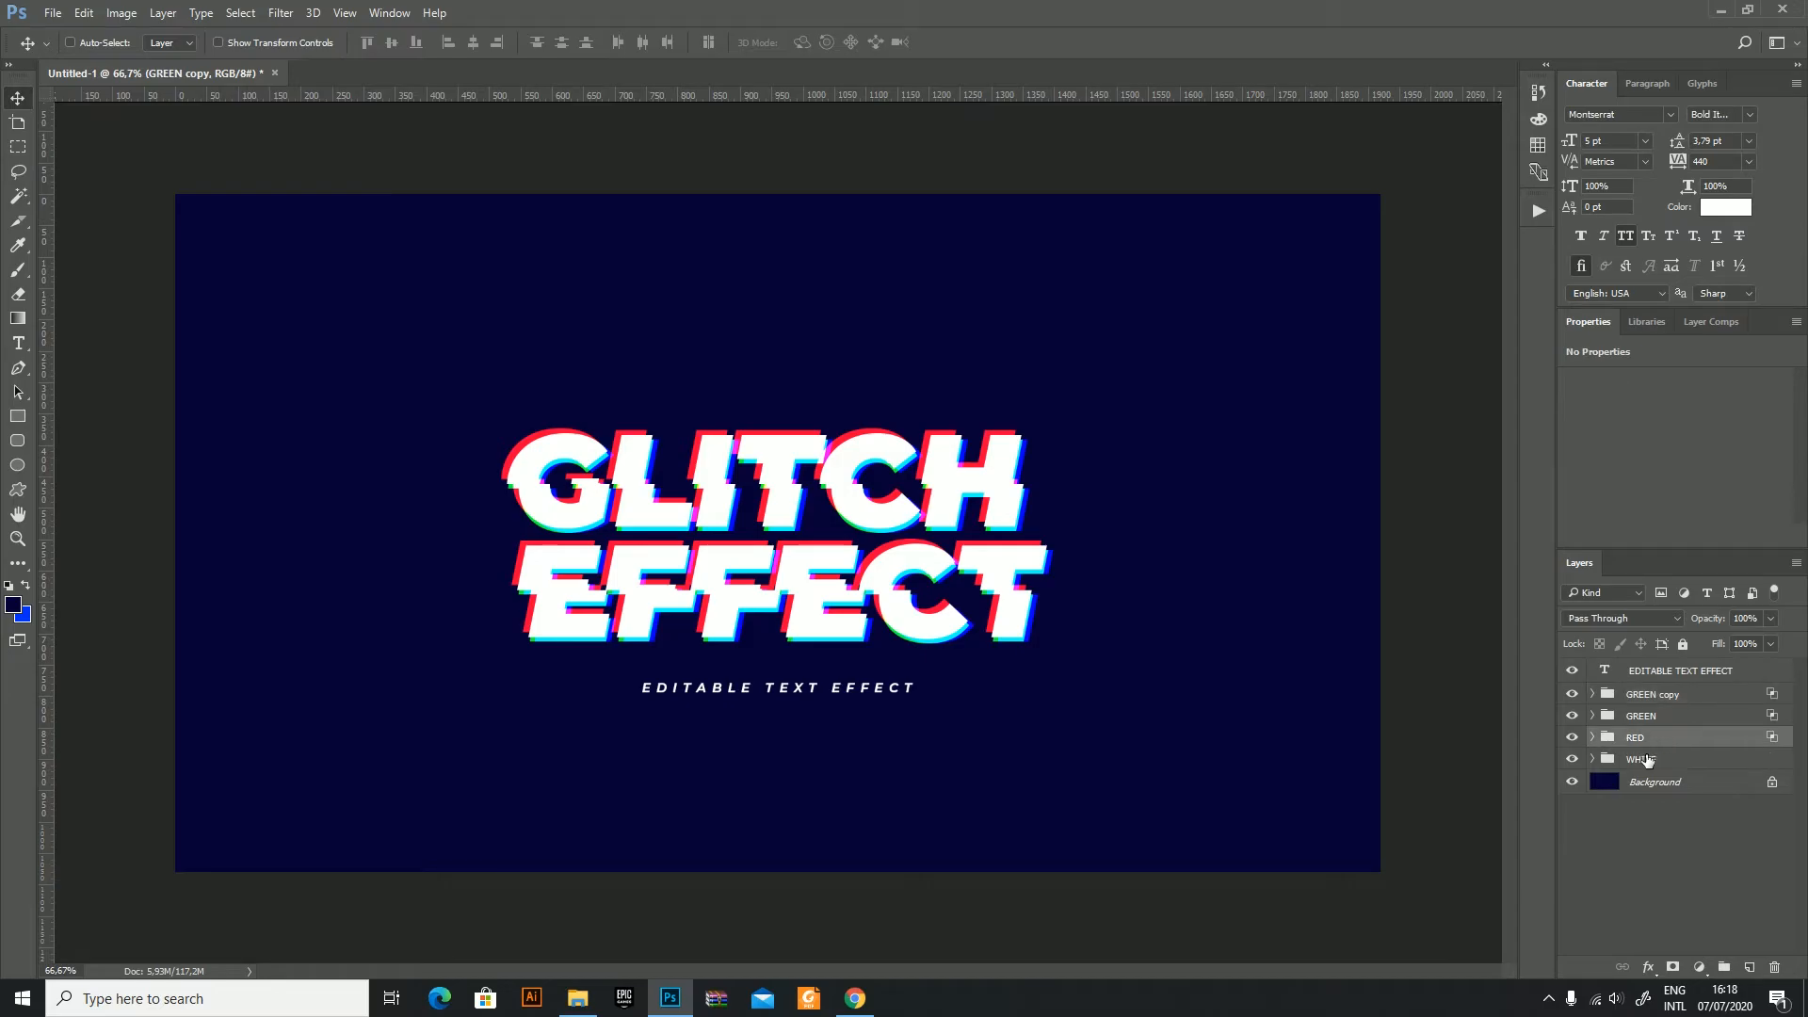
{"action": "left_click", "coordinate": [1593, 759]}
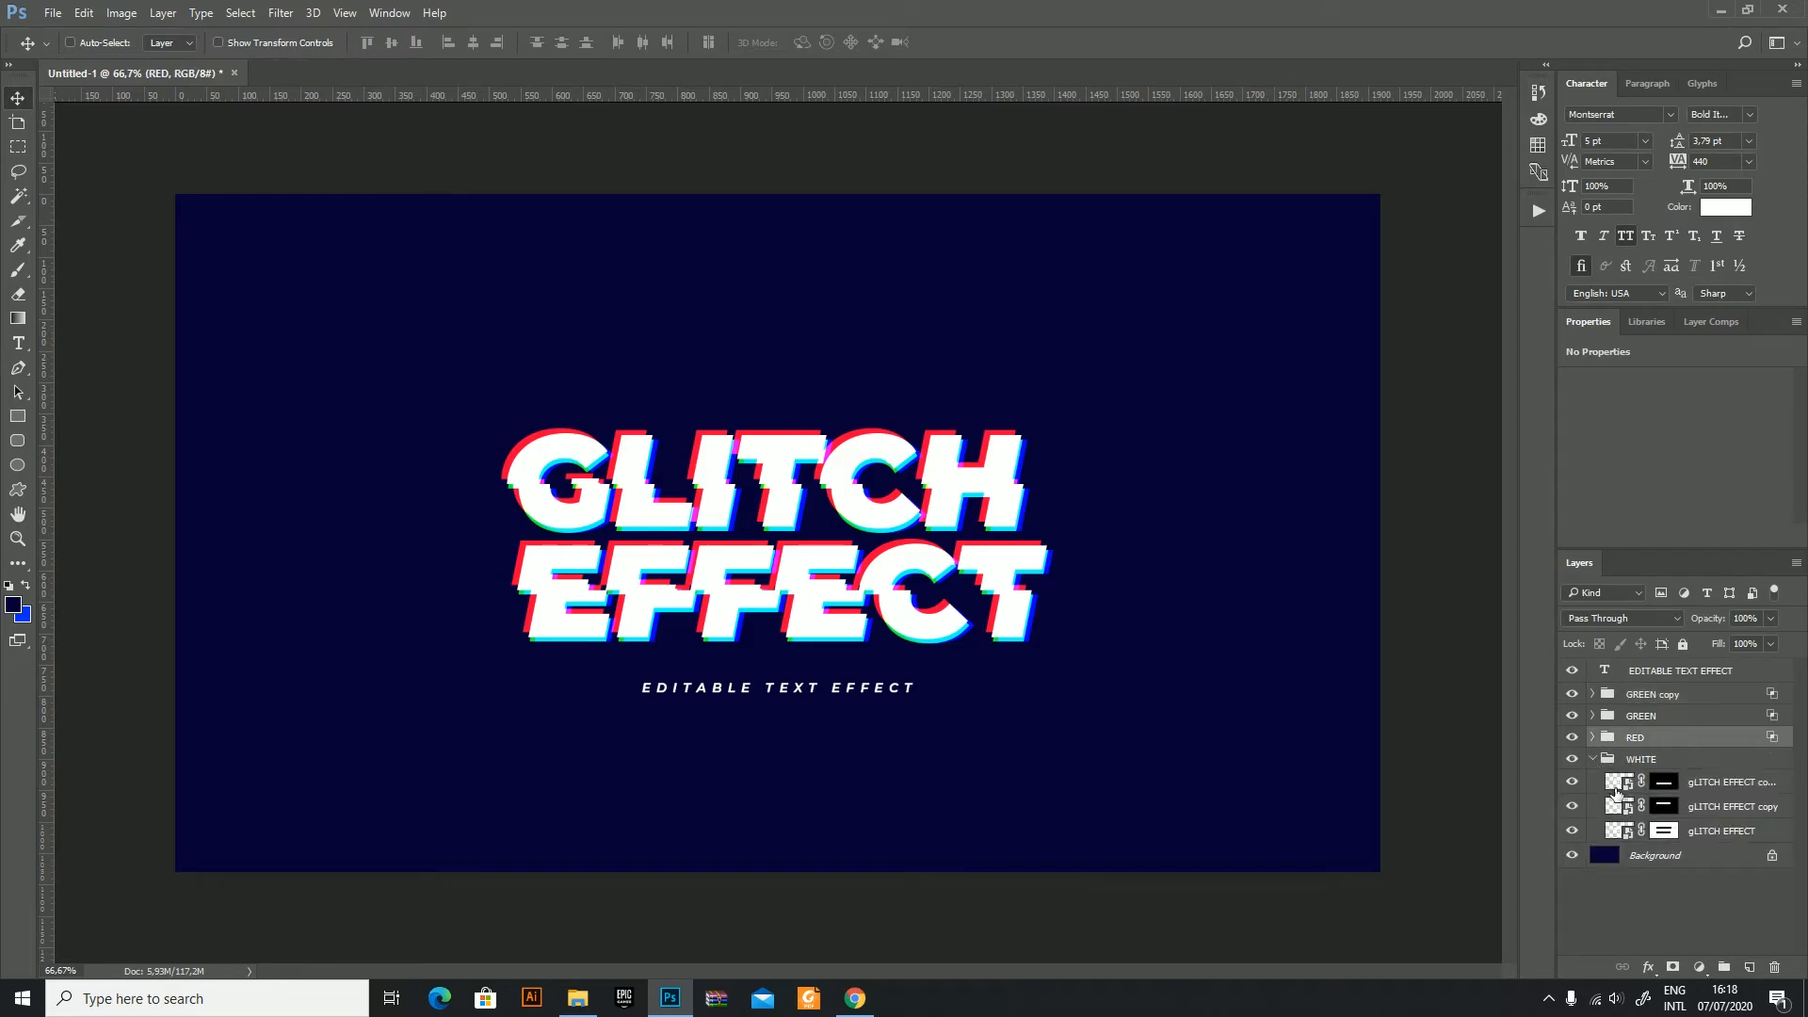
{"action": "double_click", "coordinate": [1710, 832]}
{"action": "type", "text": "CHANGE HERE"}
{"action": "key", "text": "Return"}
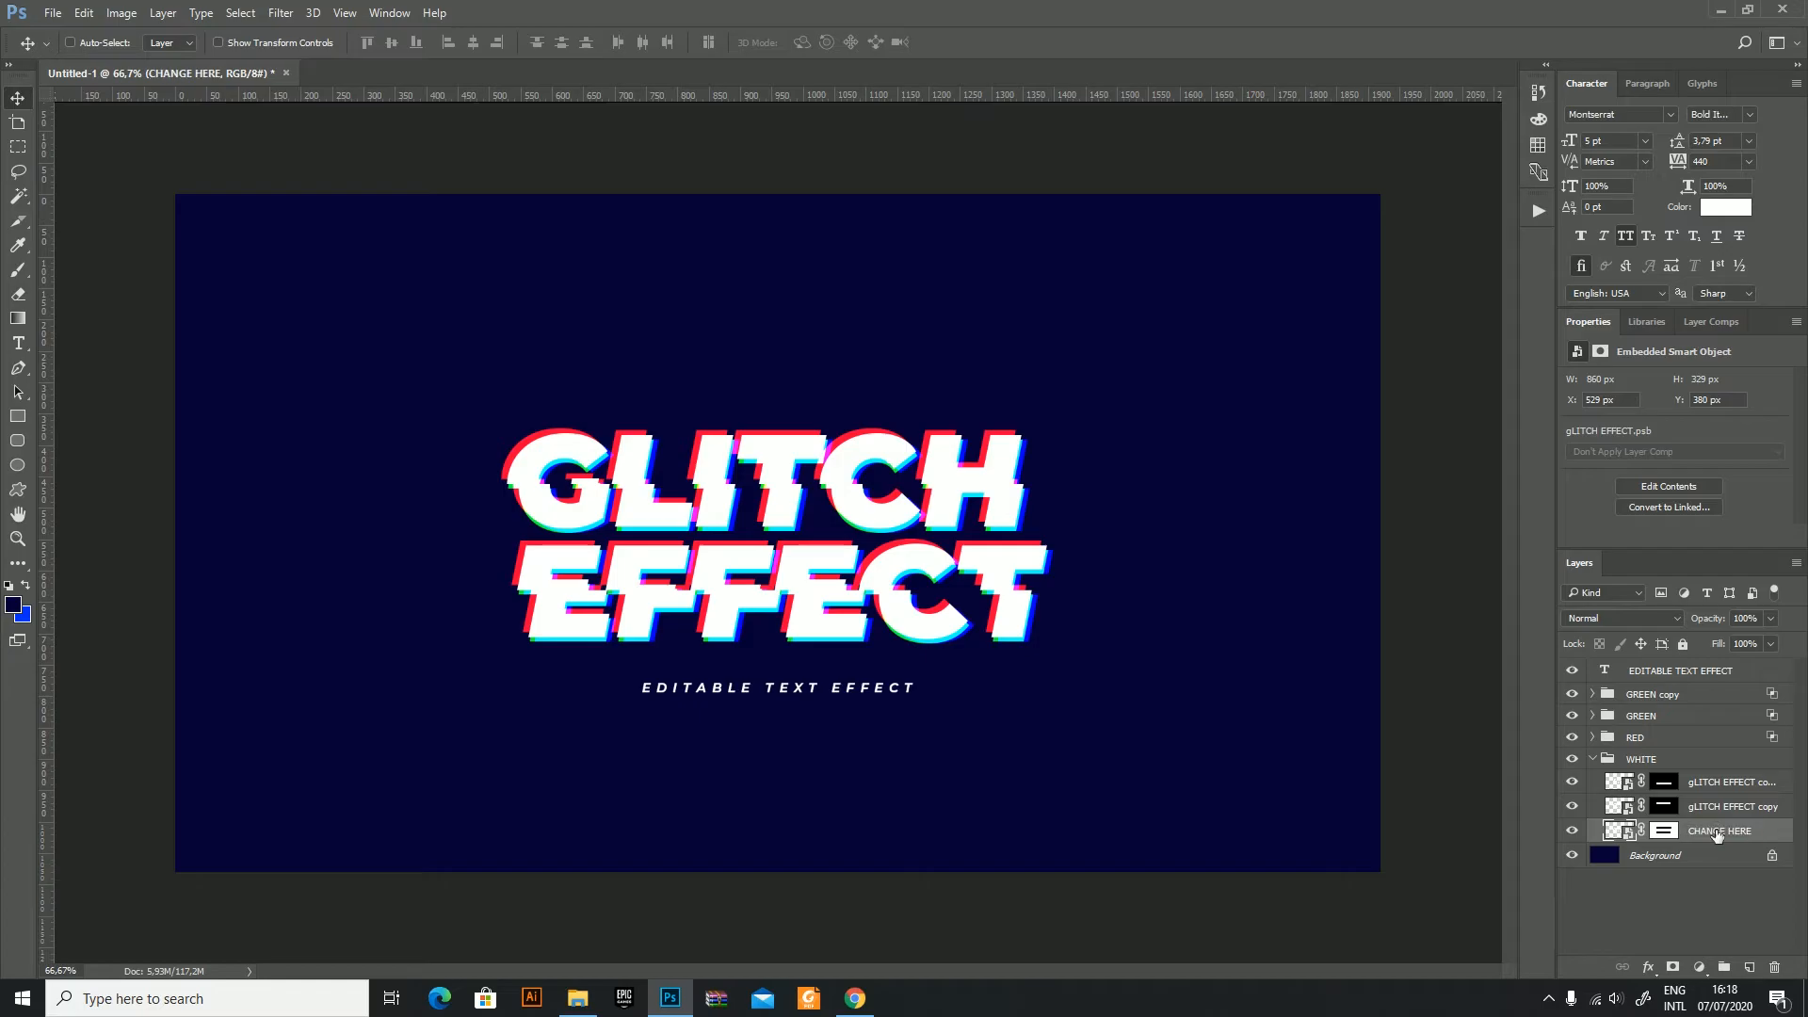
Step: Open the CHANGE HERE smart object, replace its text with JENNIE over BLPINK on two lines, and save and close it
{"action": "double_click", "coordinate": [1615, 833]}
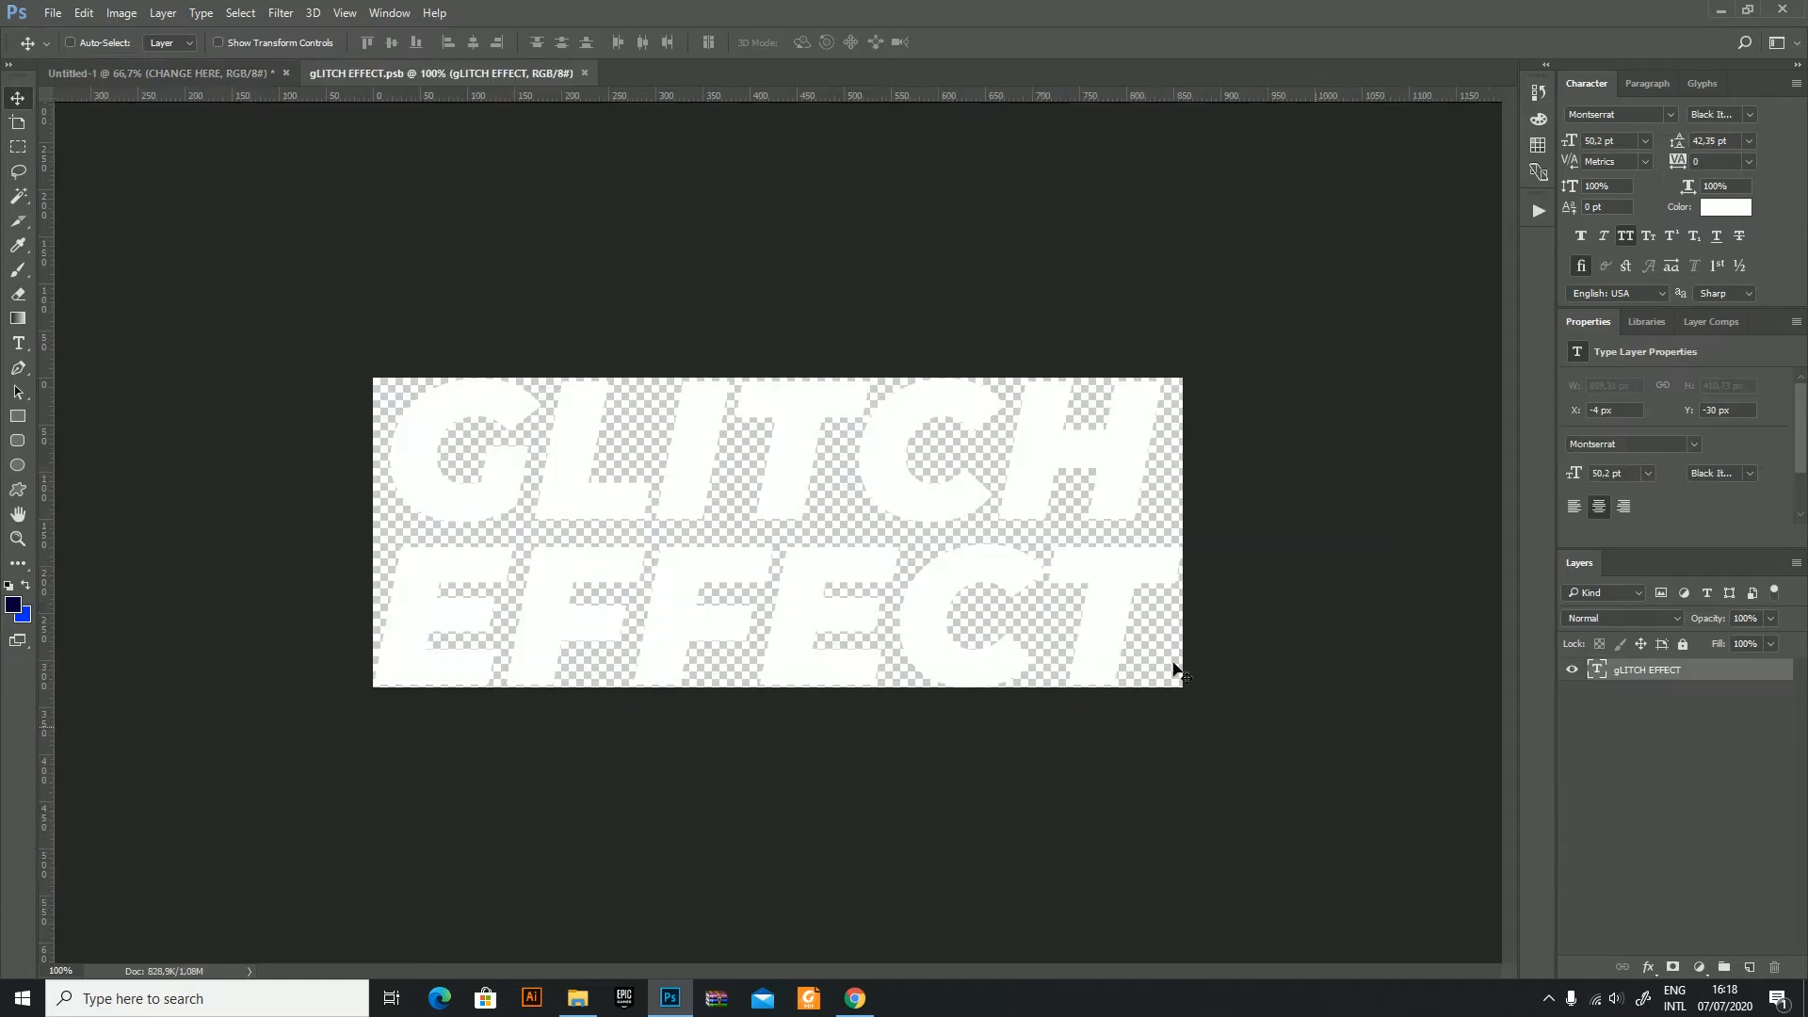
{"action": "double_click", "coordinate": [845, 458]}
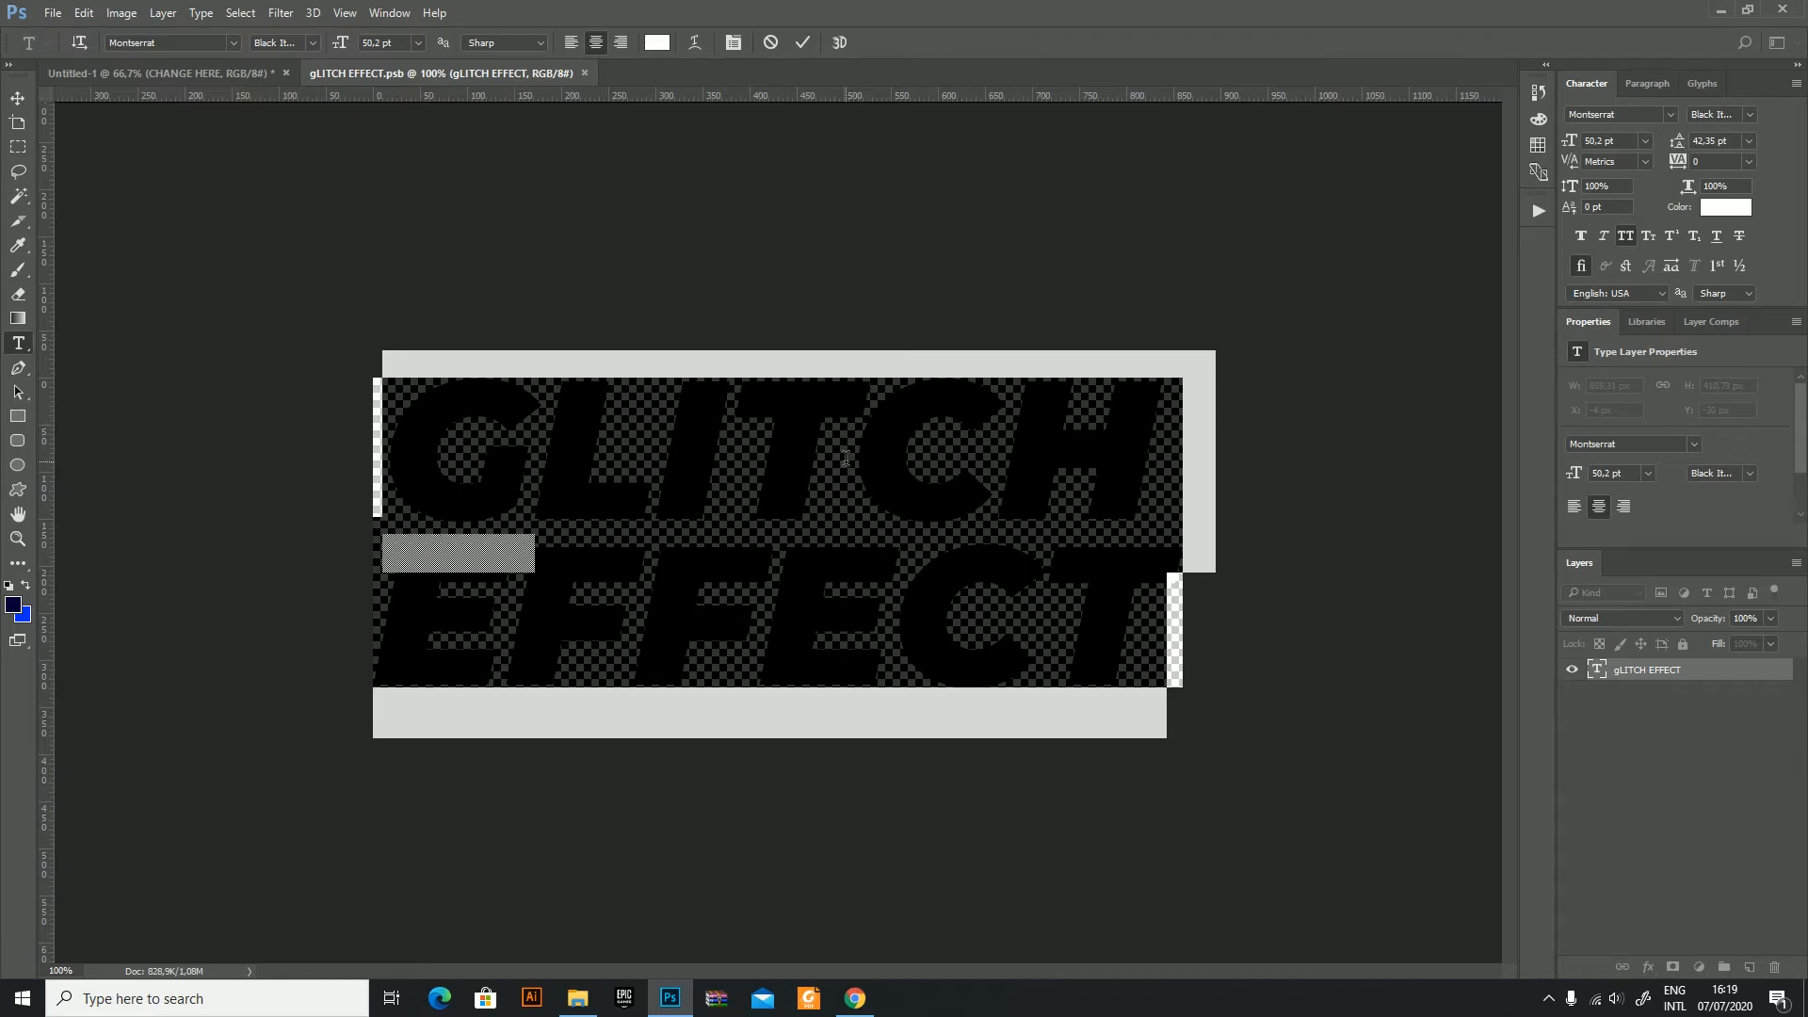
{"action": "type", "text": "JENNIE"}
{"action": "key", "text": "Return"}
{"action": "type", "text": "BLPINK"}
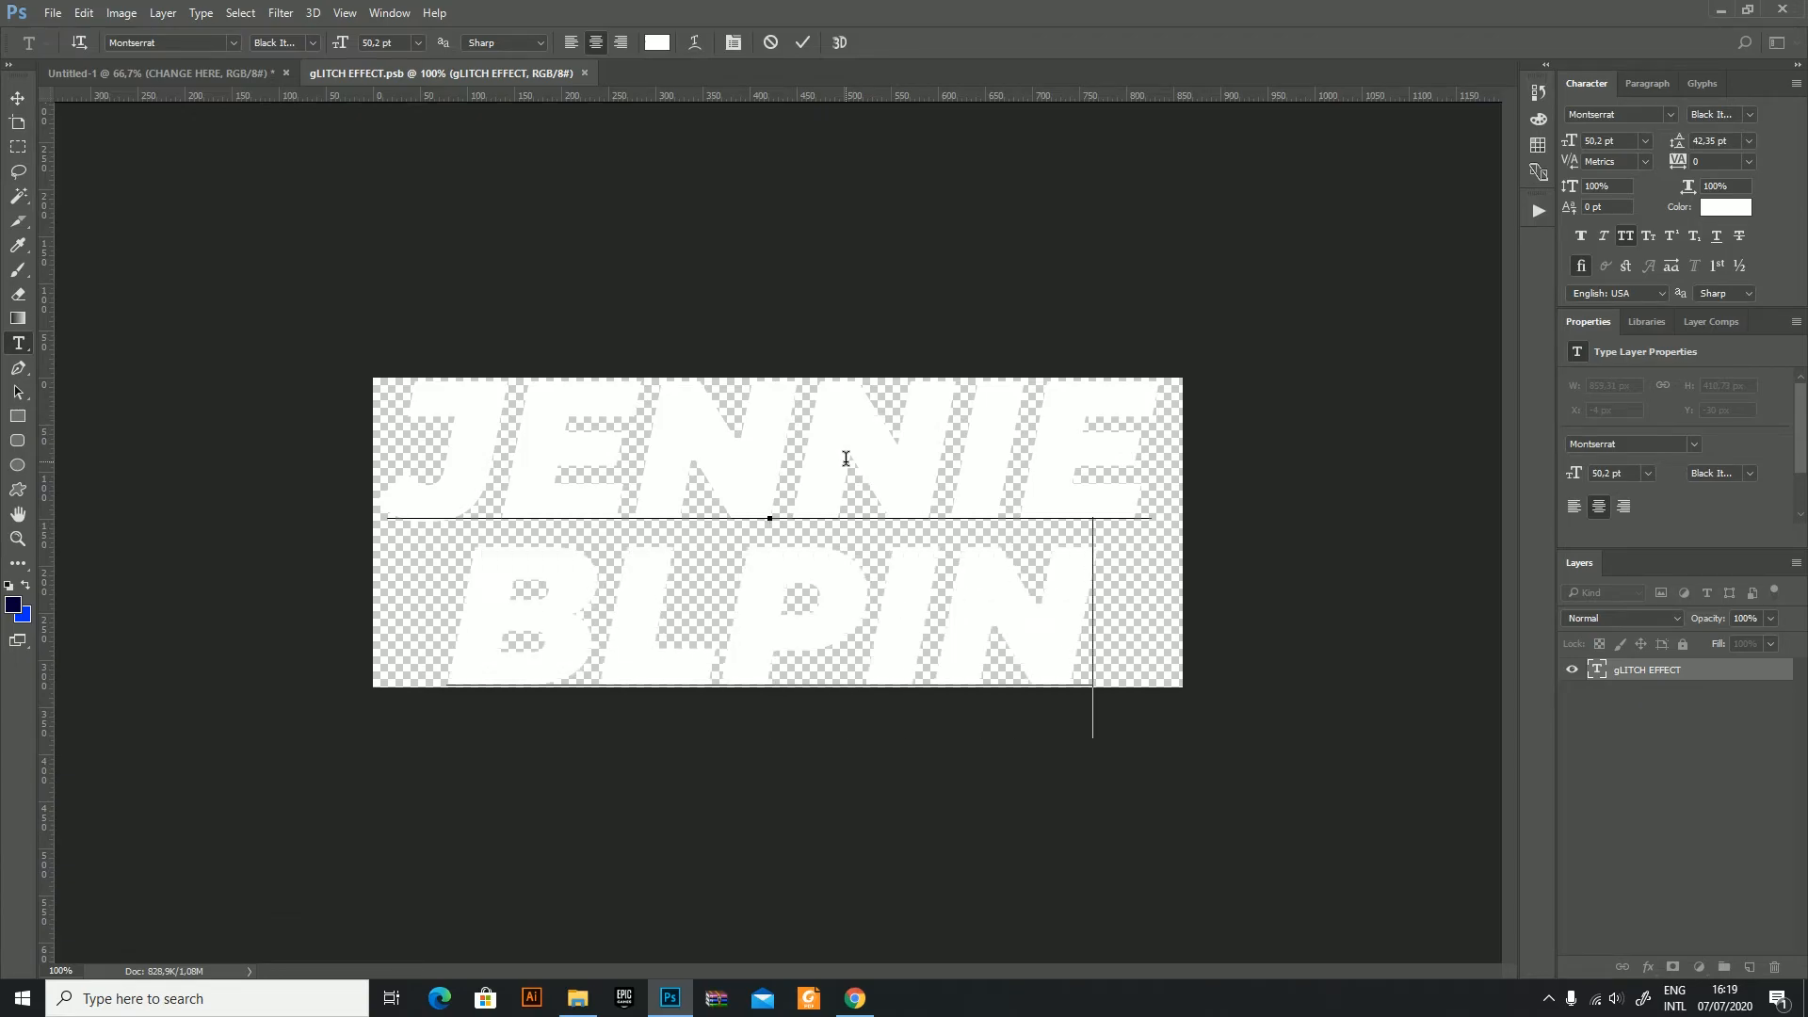
{"action": "left_click", "coordinate": [26, 106]}
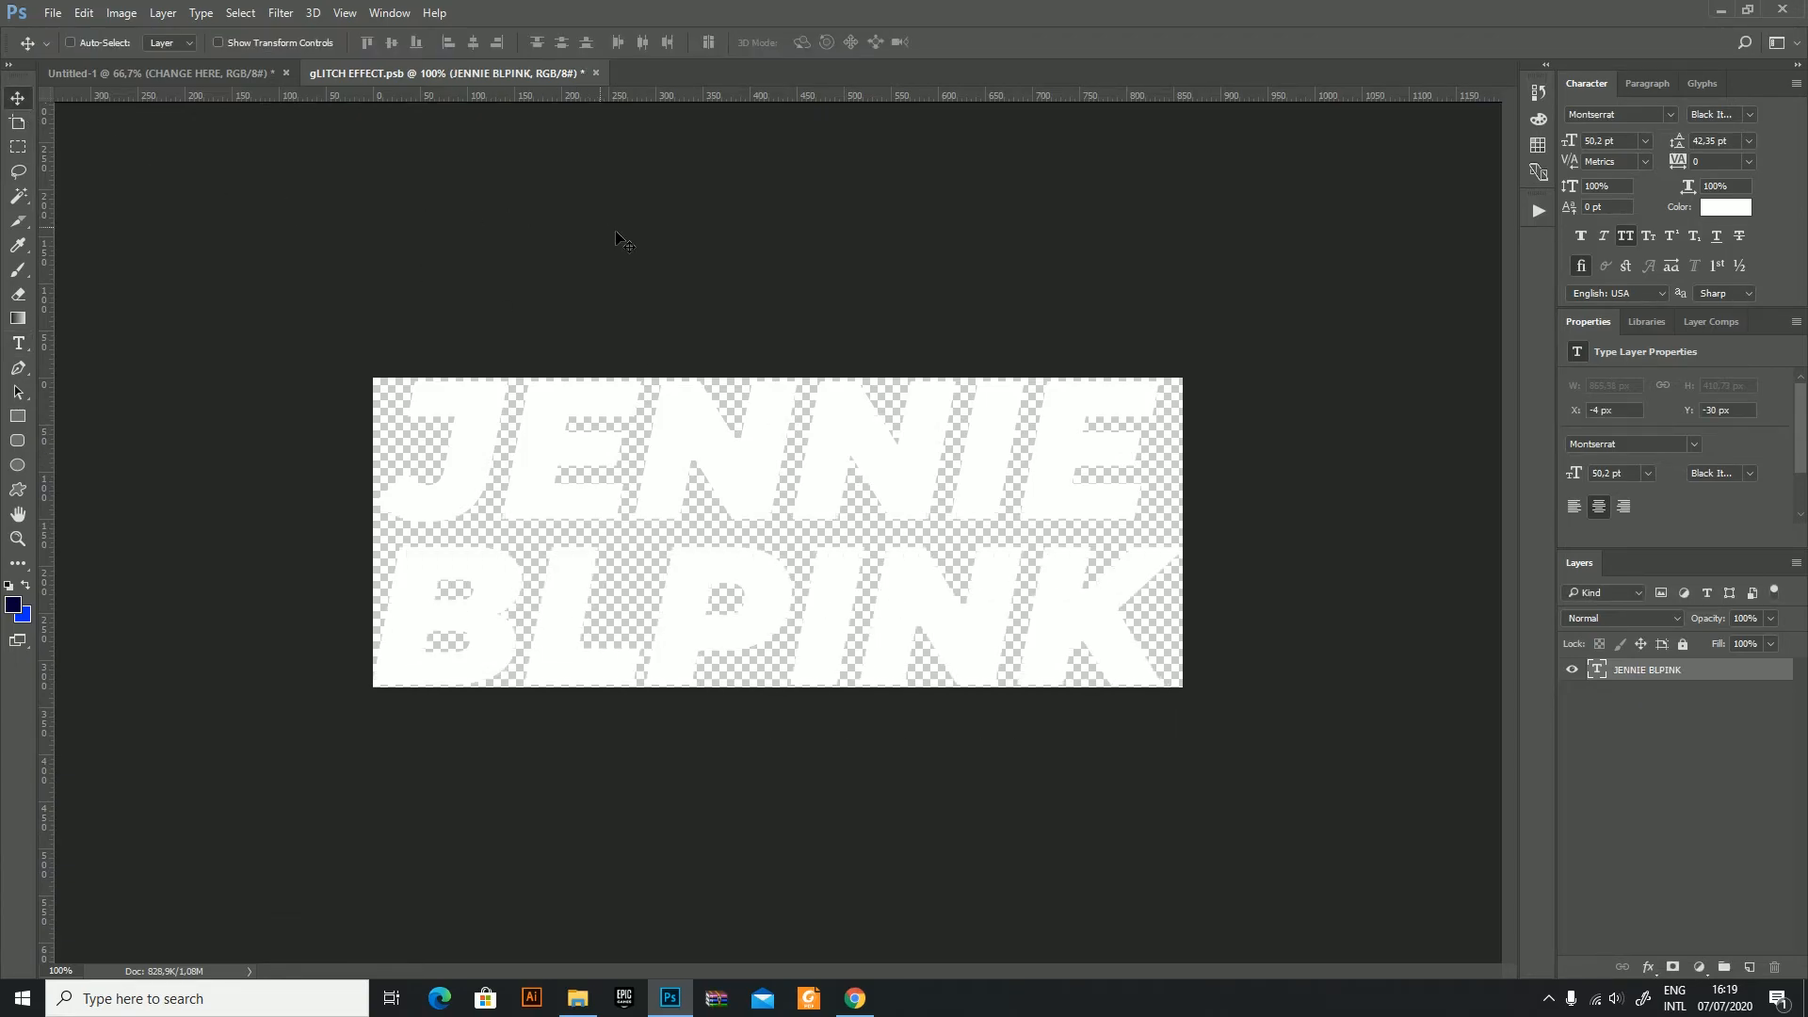
{"action": "left_click", "coordinate": [589, 75]}
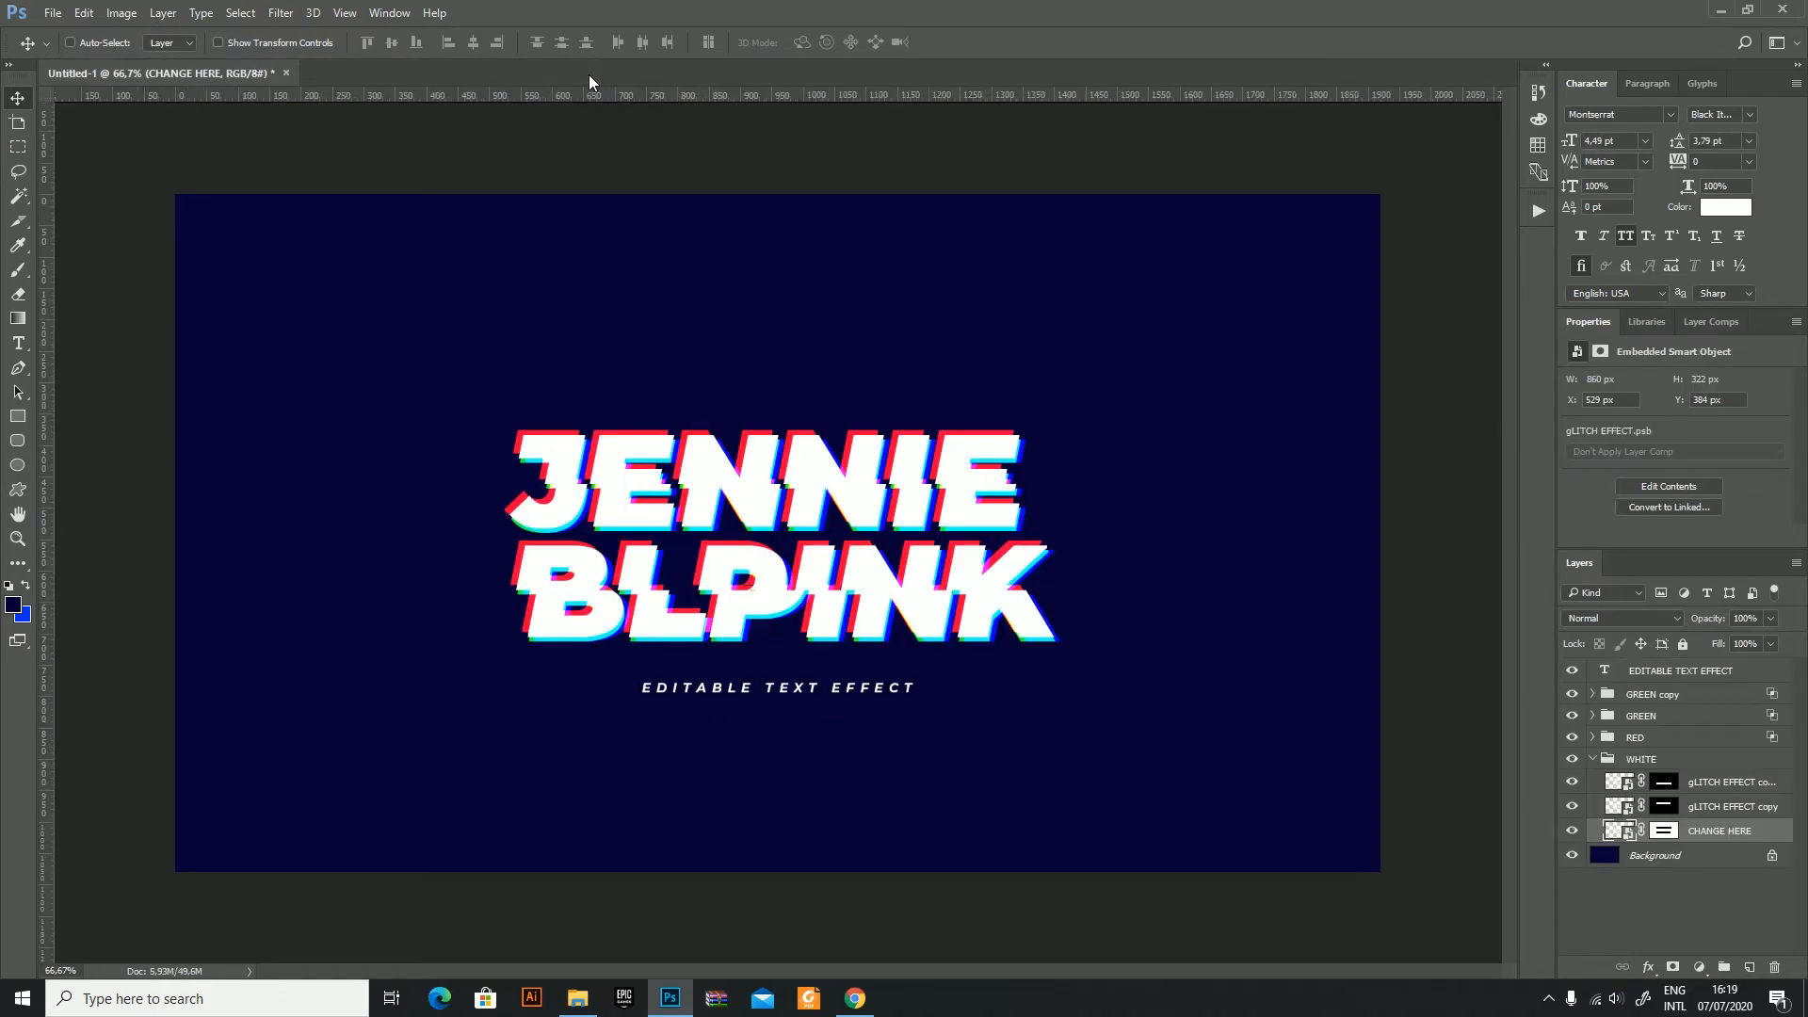
Step: Open the CHANGE HERE smart object, replace its text with TEXTED over GLITCH on two lines, and save and close it
{"action": "double_click", "coordinate": [1620, 833]}
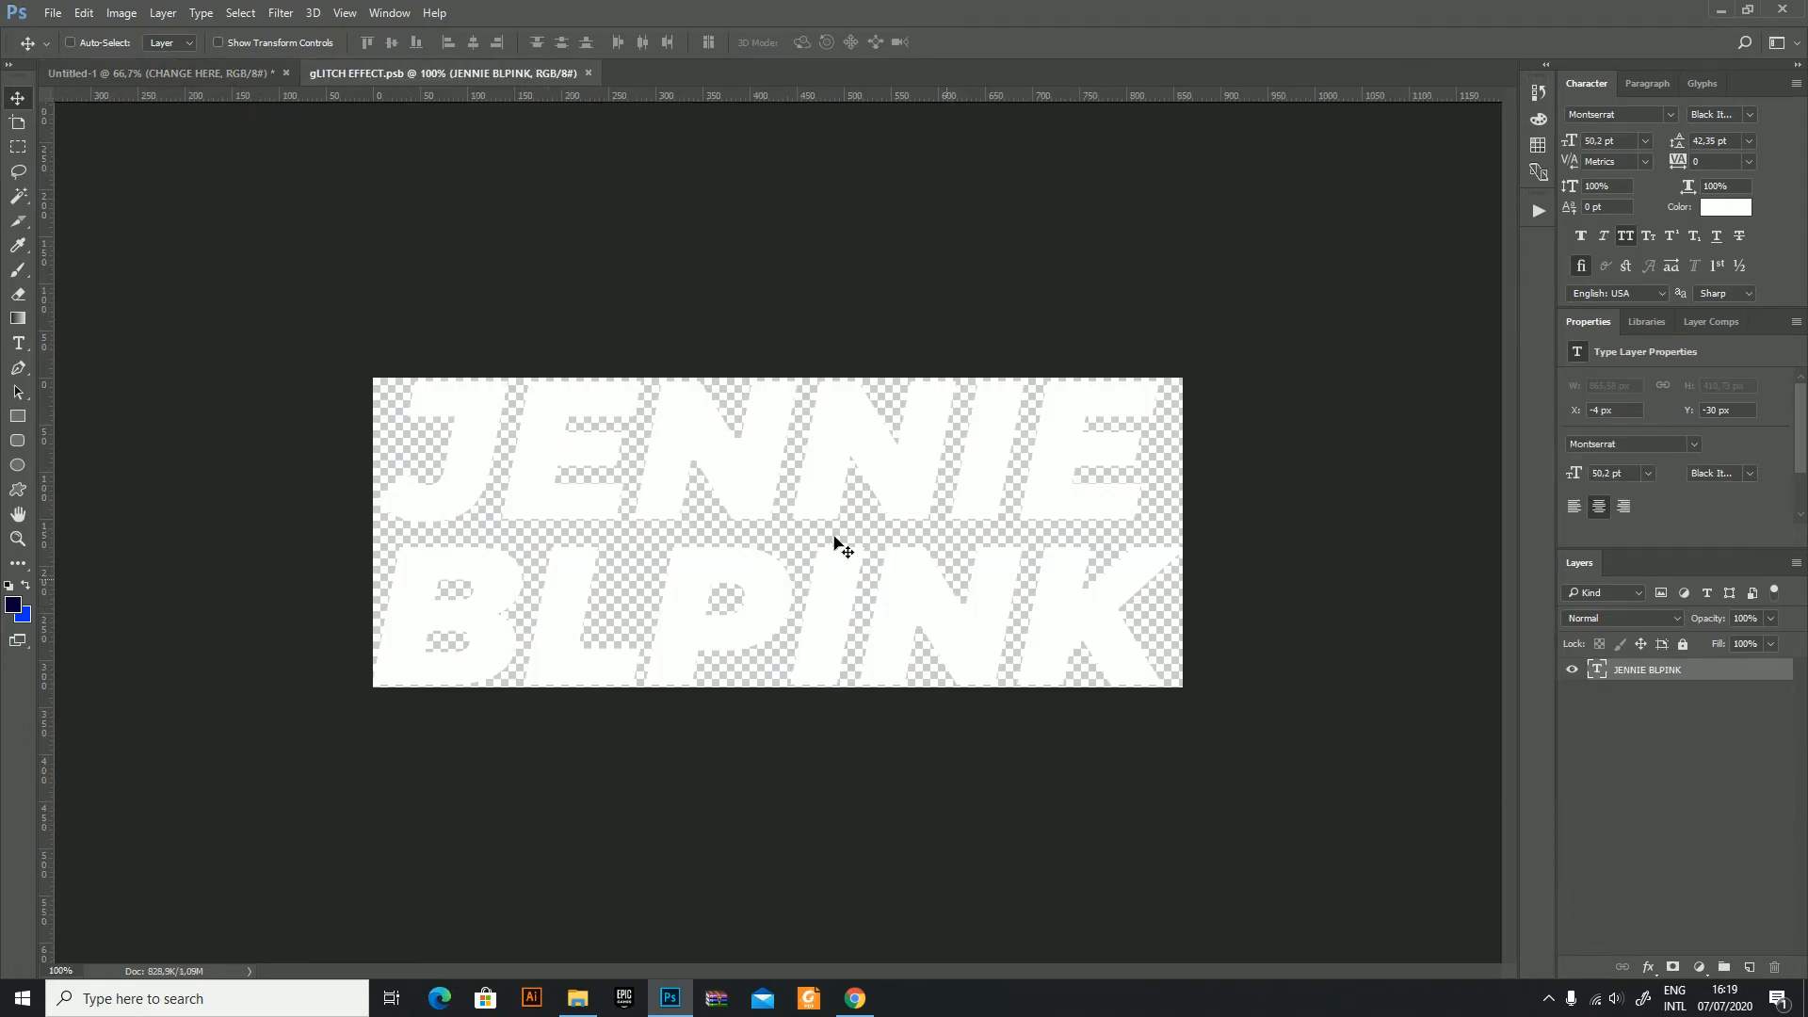
{"action": "key", "text": "t"}
{"action": "left_click", "coordinate": [759, 486]}
{"action": "key", "text": "ctrl+a"}
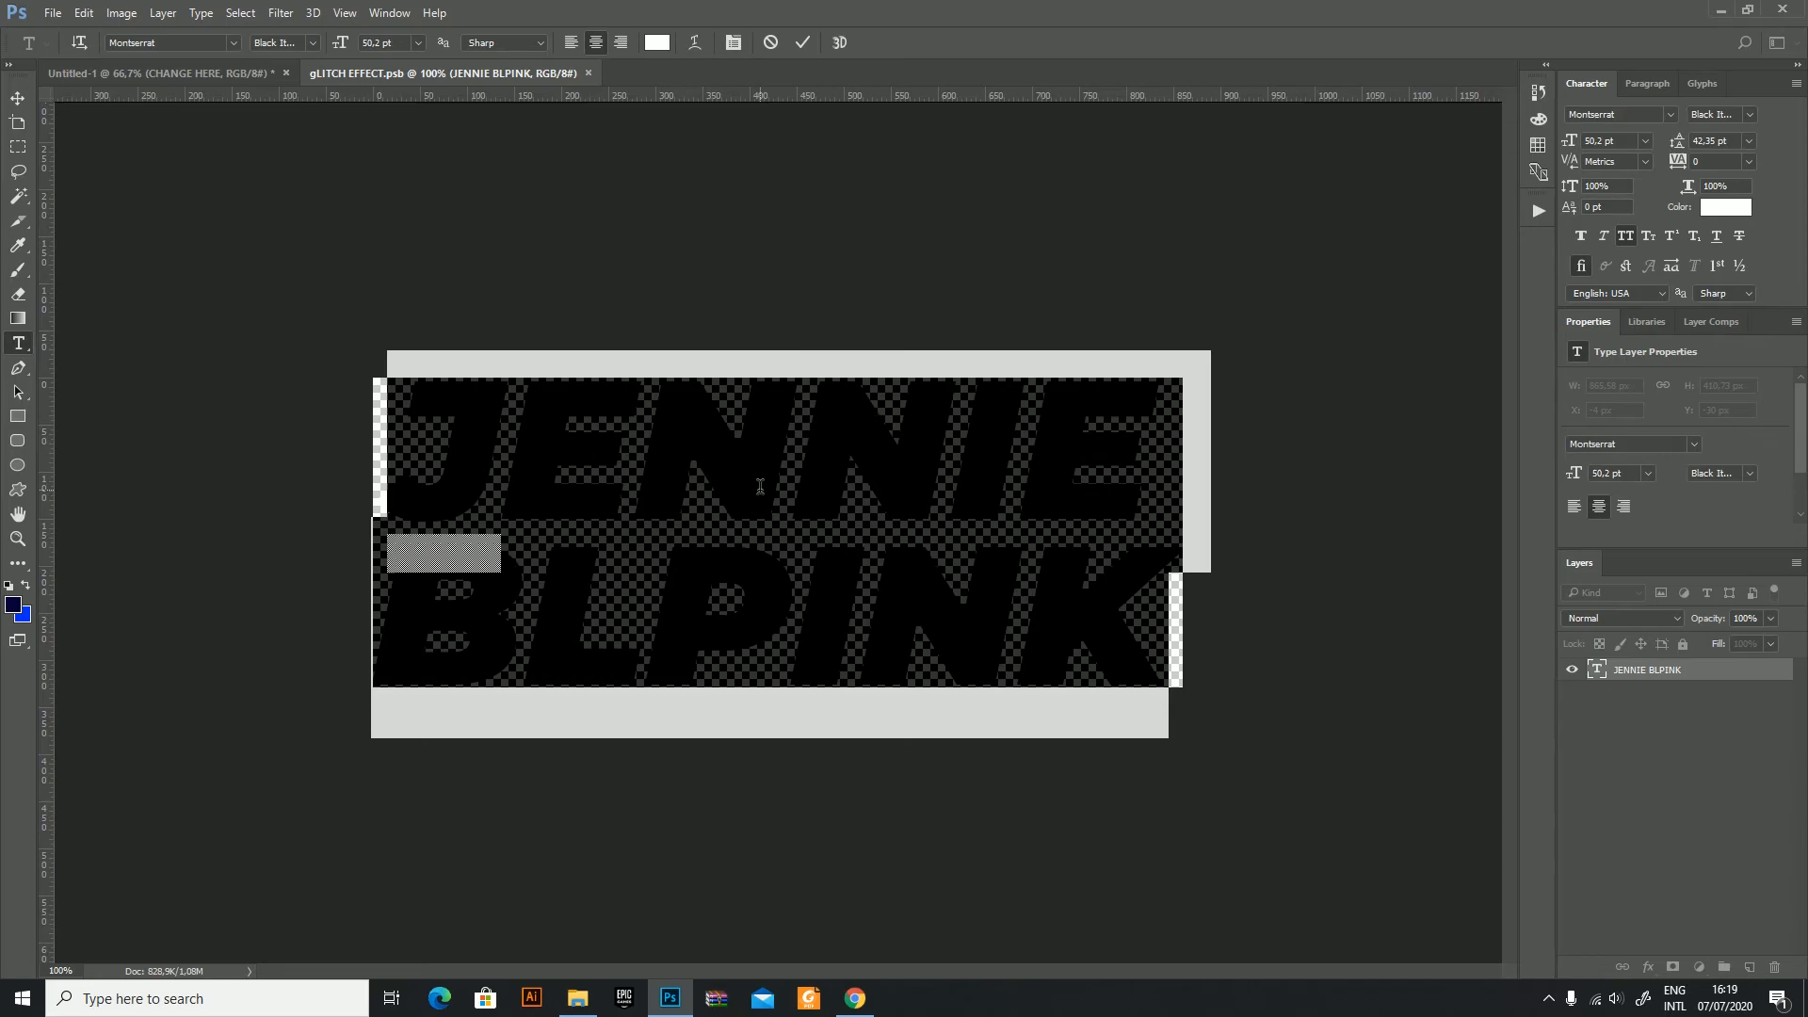
{"action": "type", "text": "TEXT"}
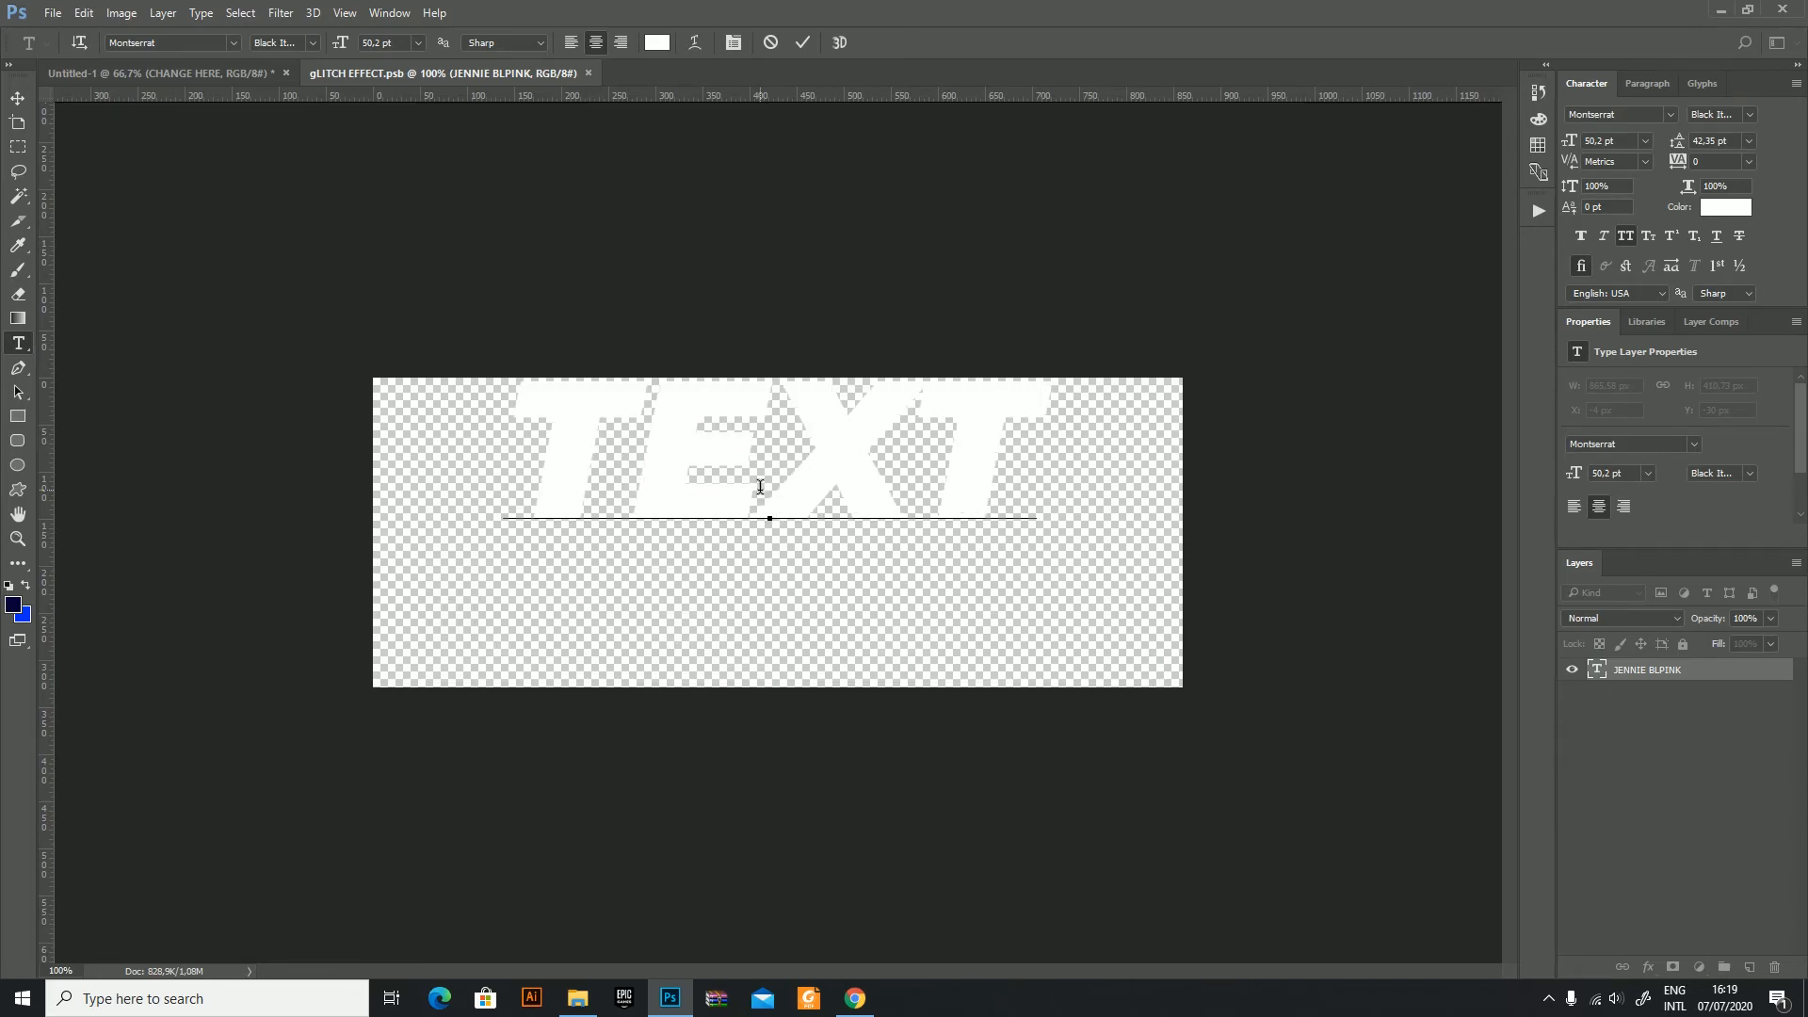
{"action": "key", "text": "BackSpace"}
{"action": "key", "text": "BackSpace"}
{"action": "key", "text": "BackSpace"}
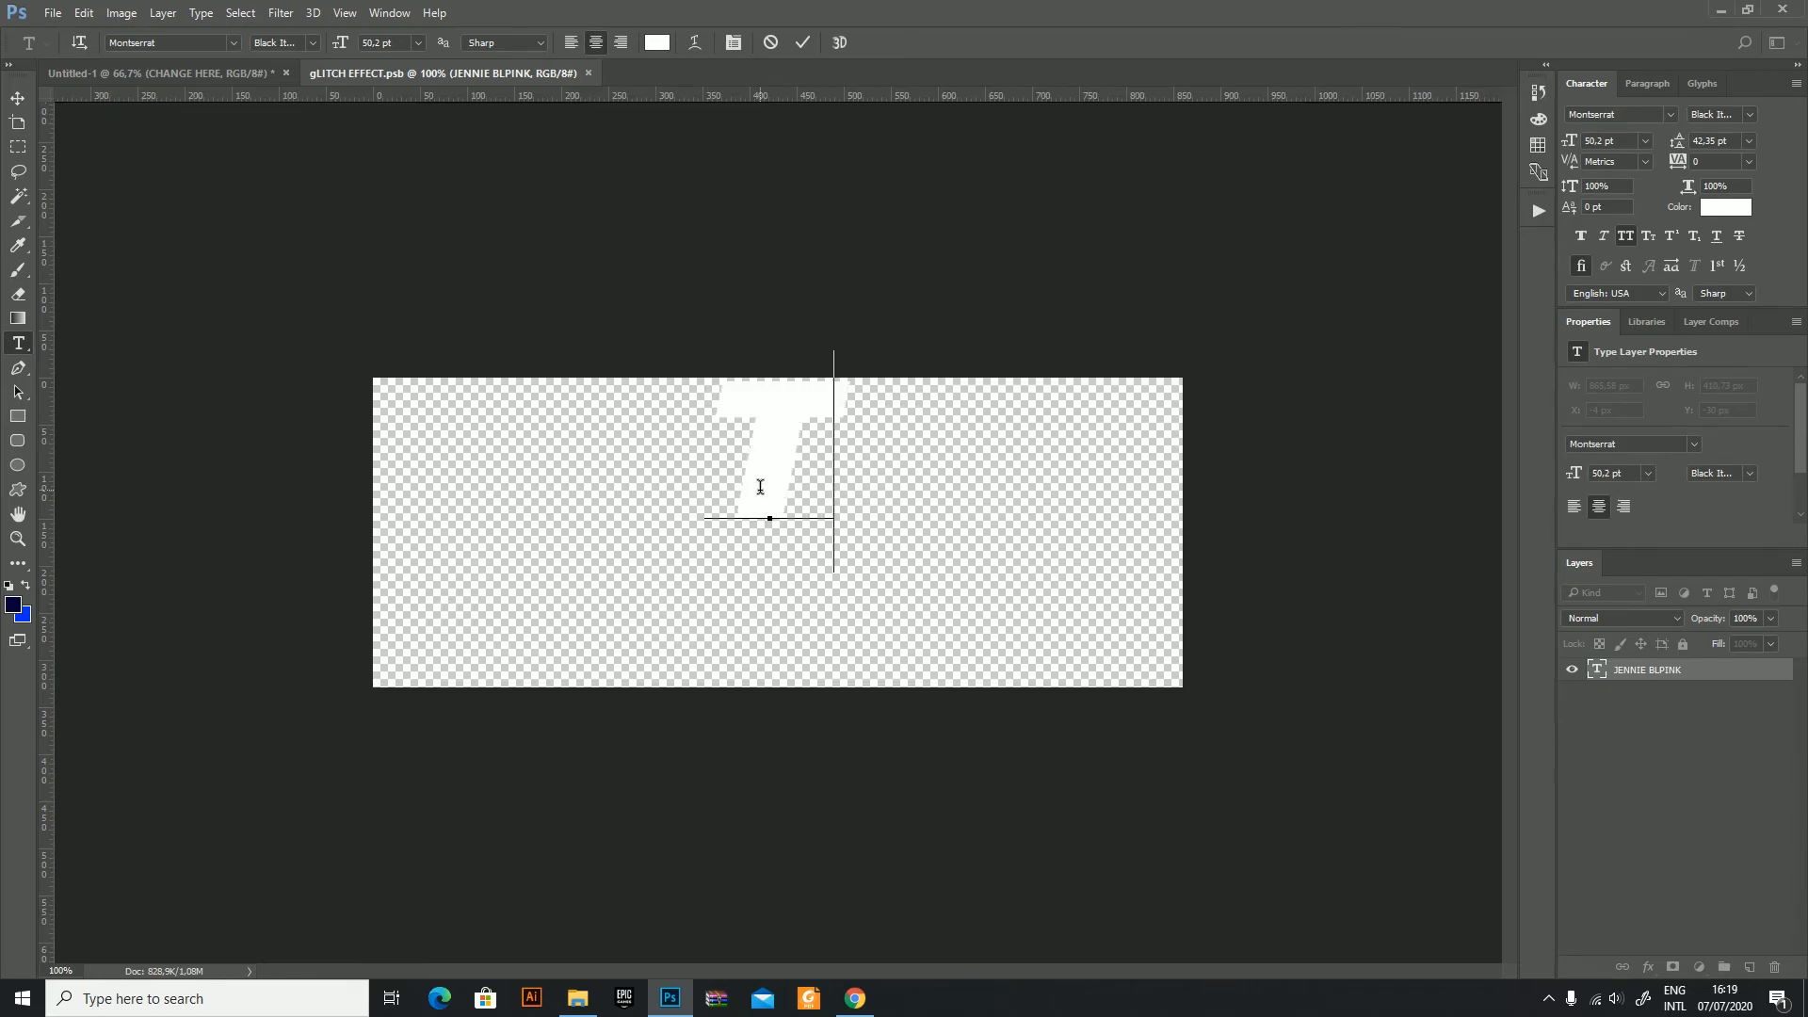
{"action": "type", "text": "EXTED"}
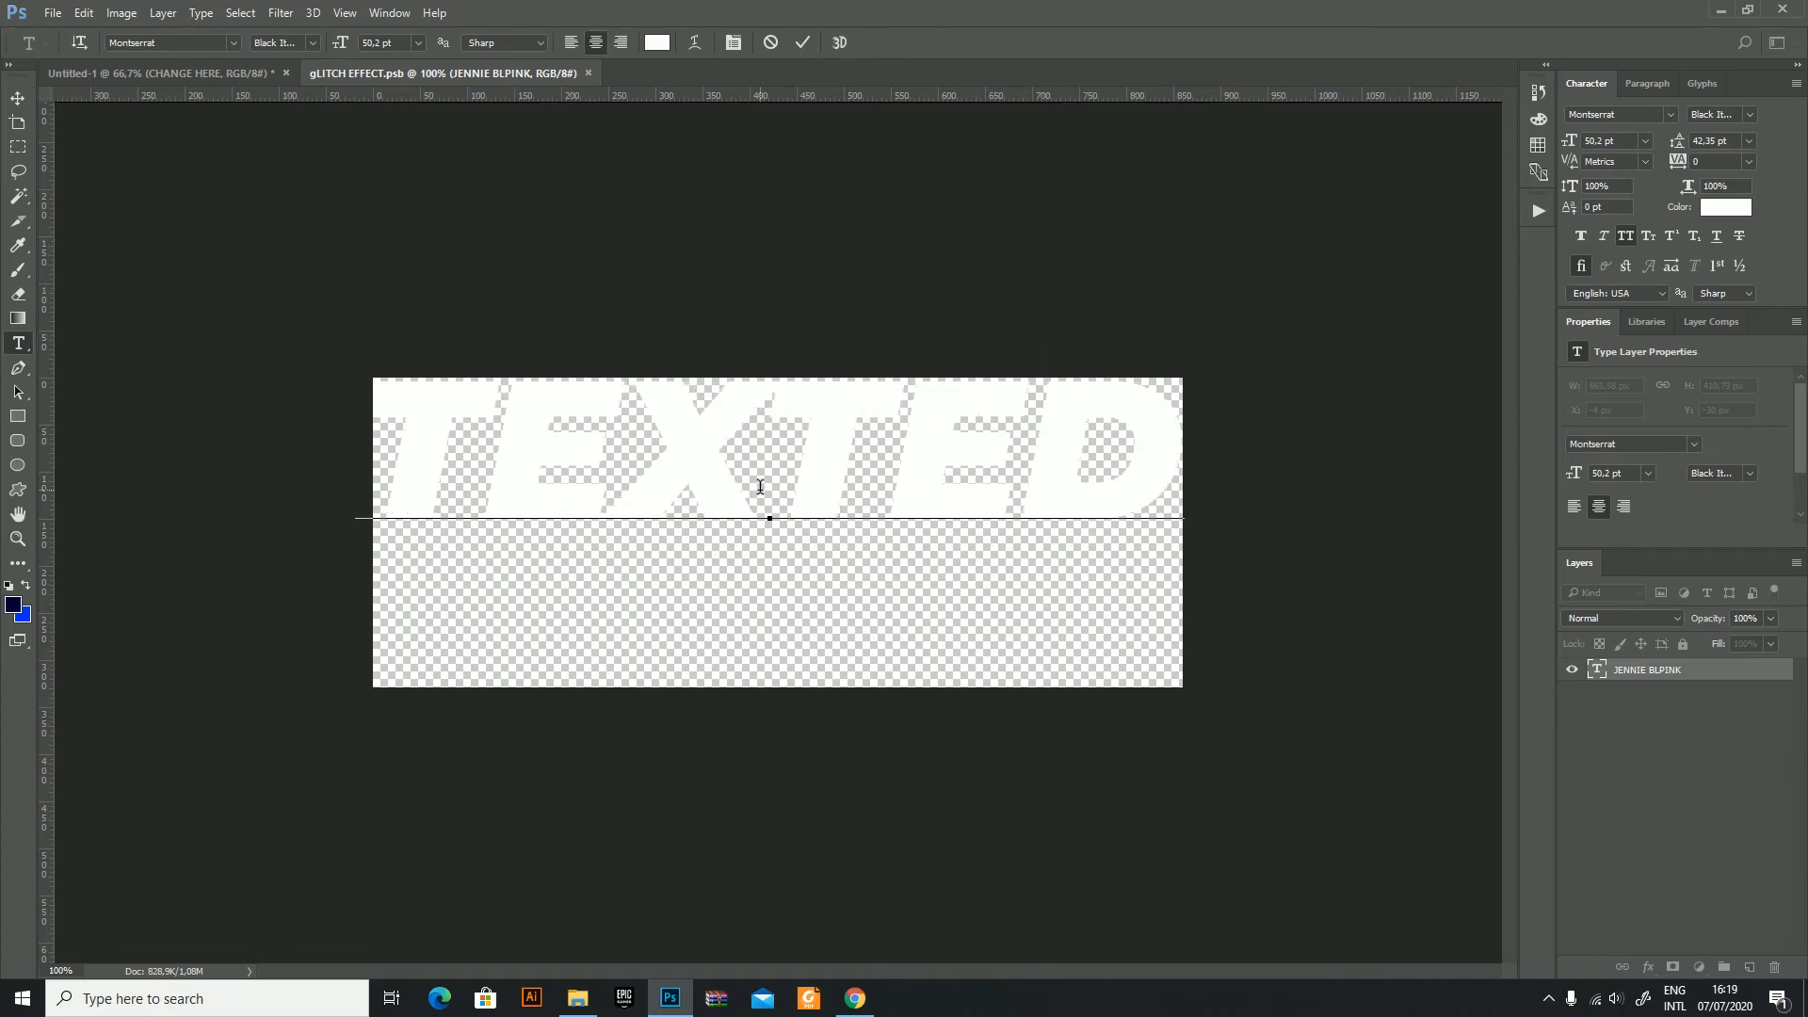
{"action": "key", "text": "Return"}
{"action": "type", "text": "GL"}
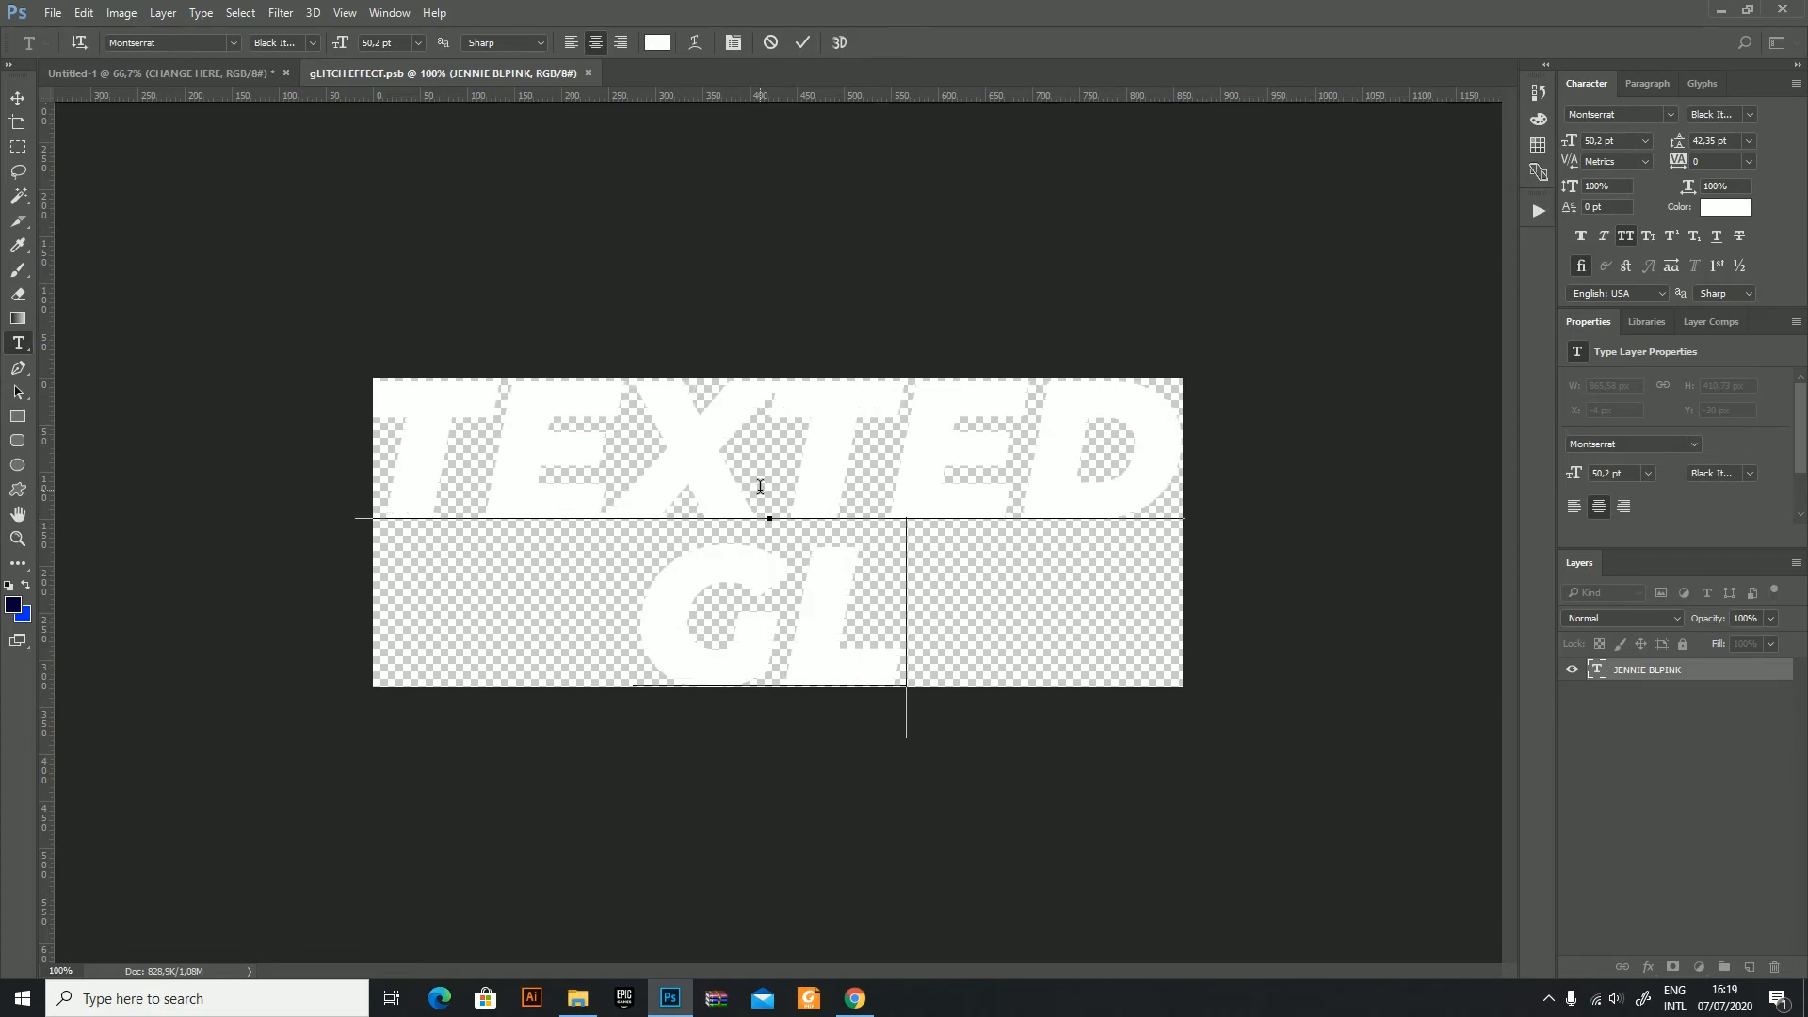
{"action": "type", "text": "ITCH"}
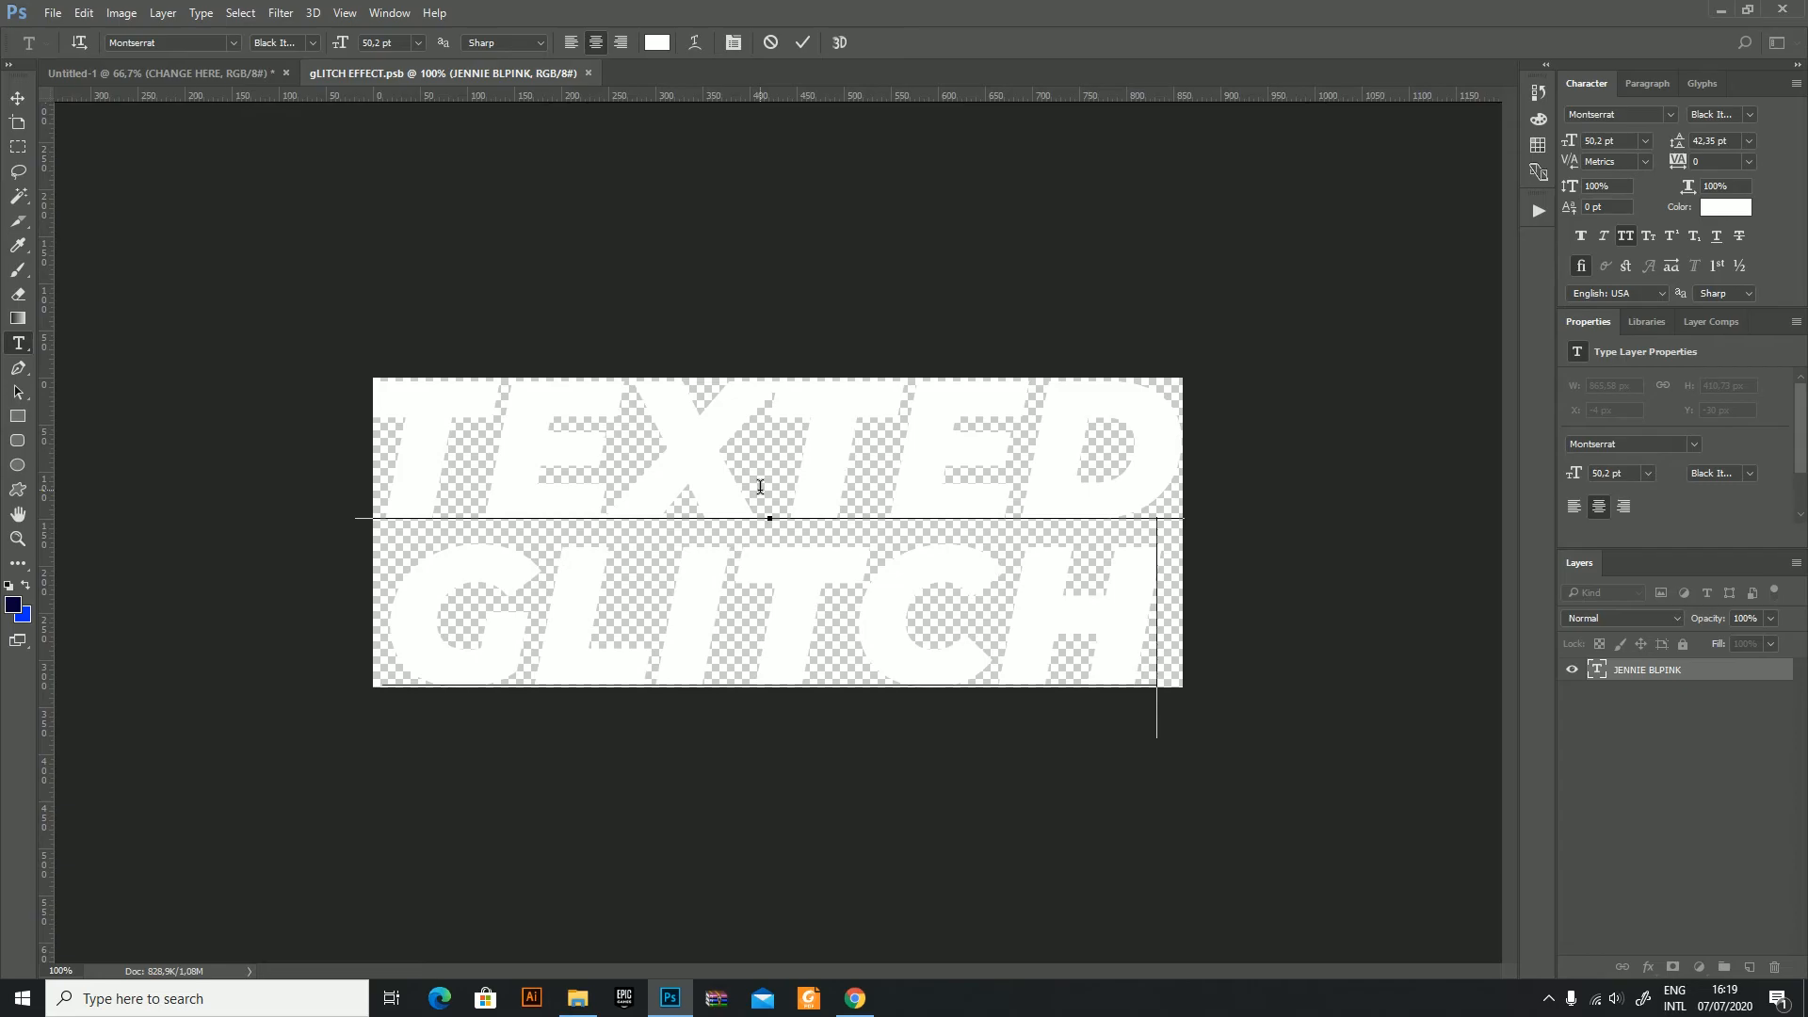
{"action": "left_click", "coordinate": [18, 98]}
{"action": "key", "text": "ctrl+s"}
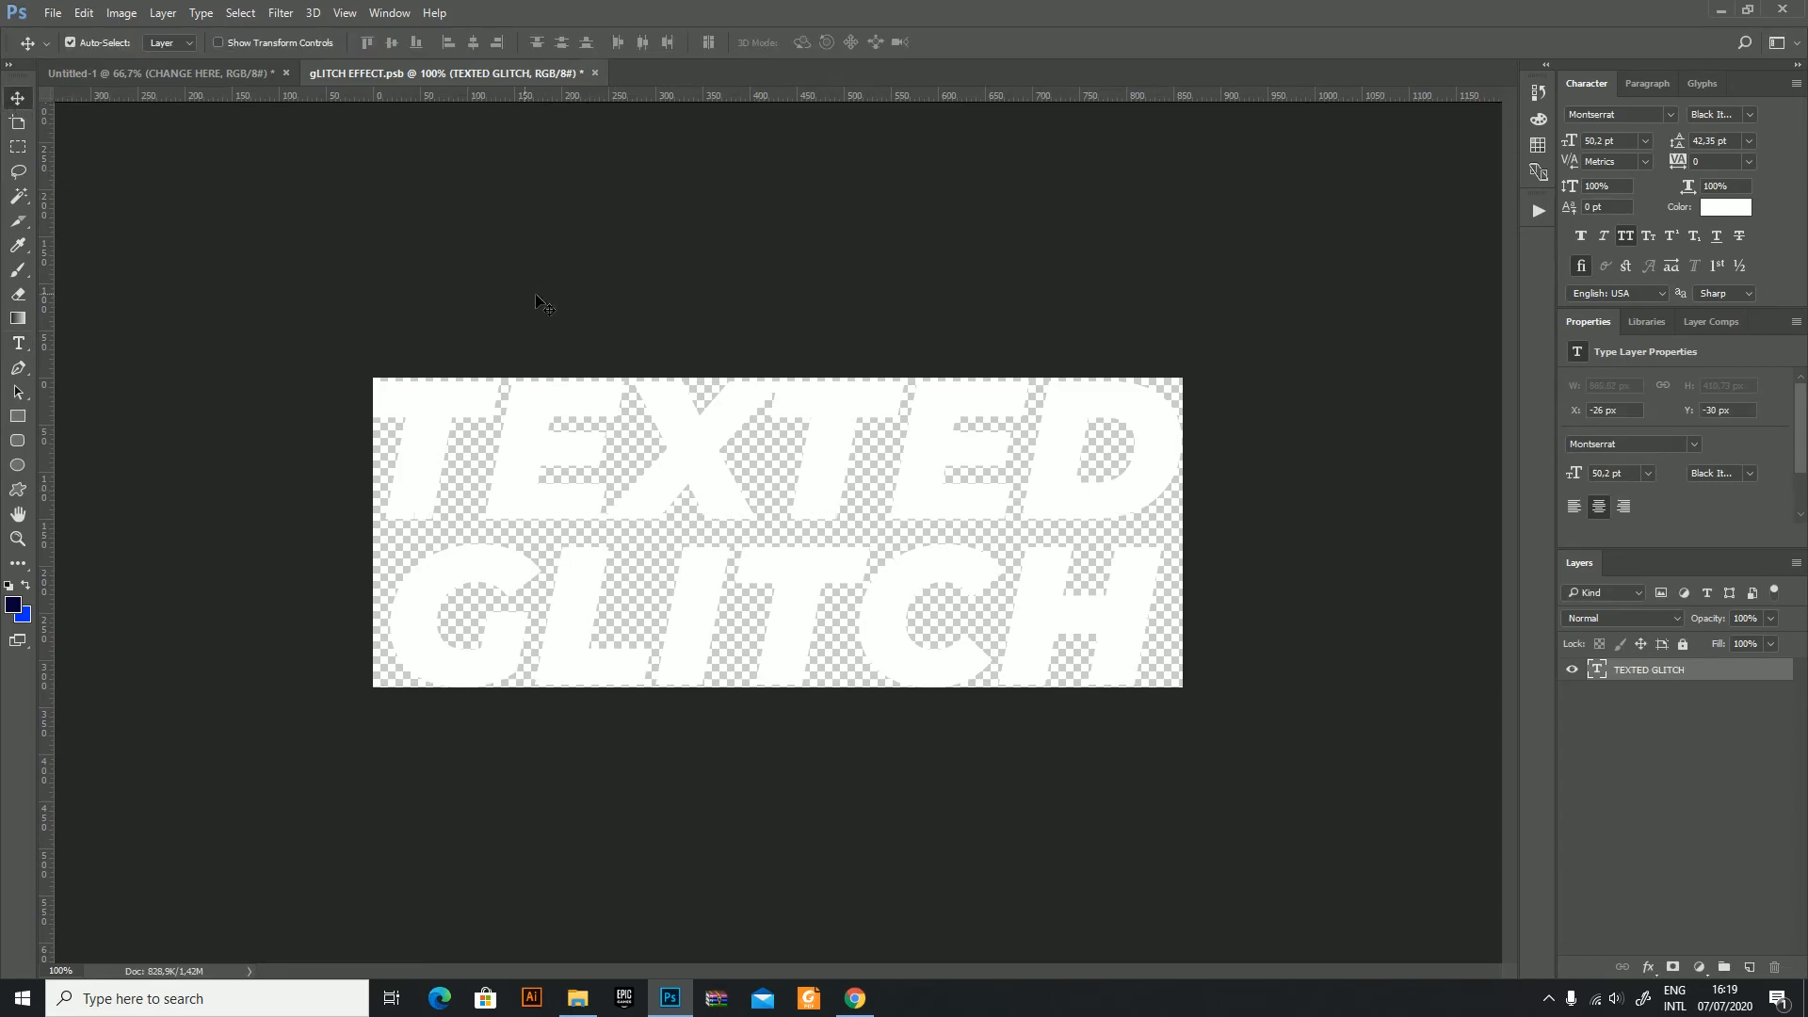
{"action": "key", "text": "ctrl+w"}
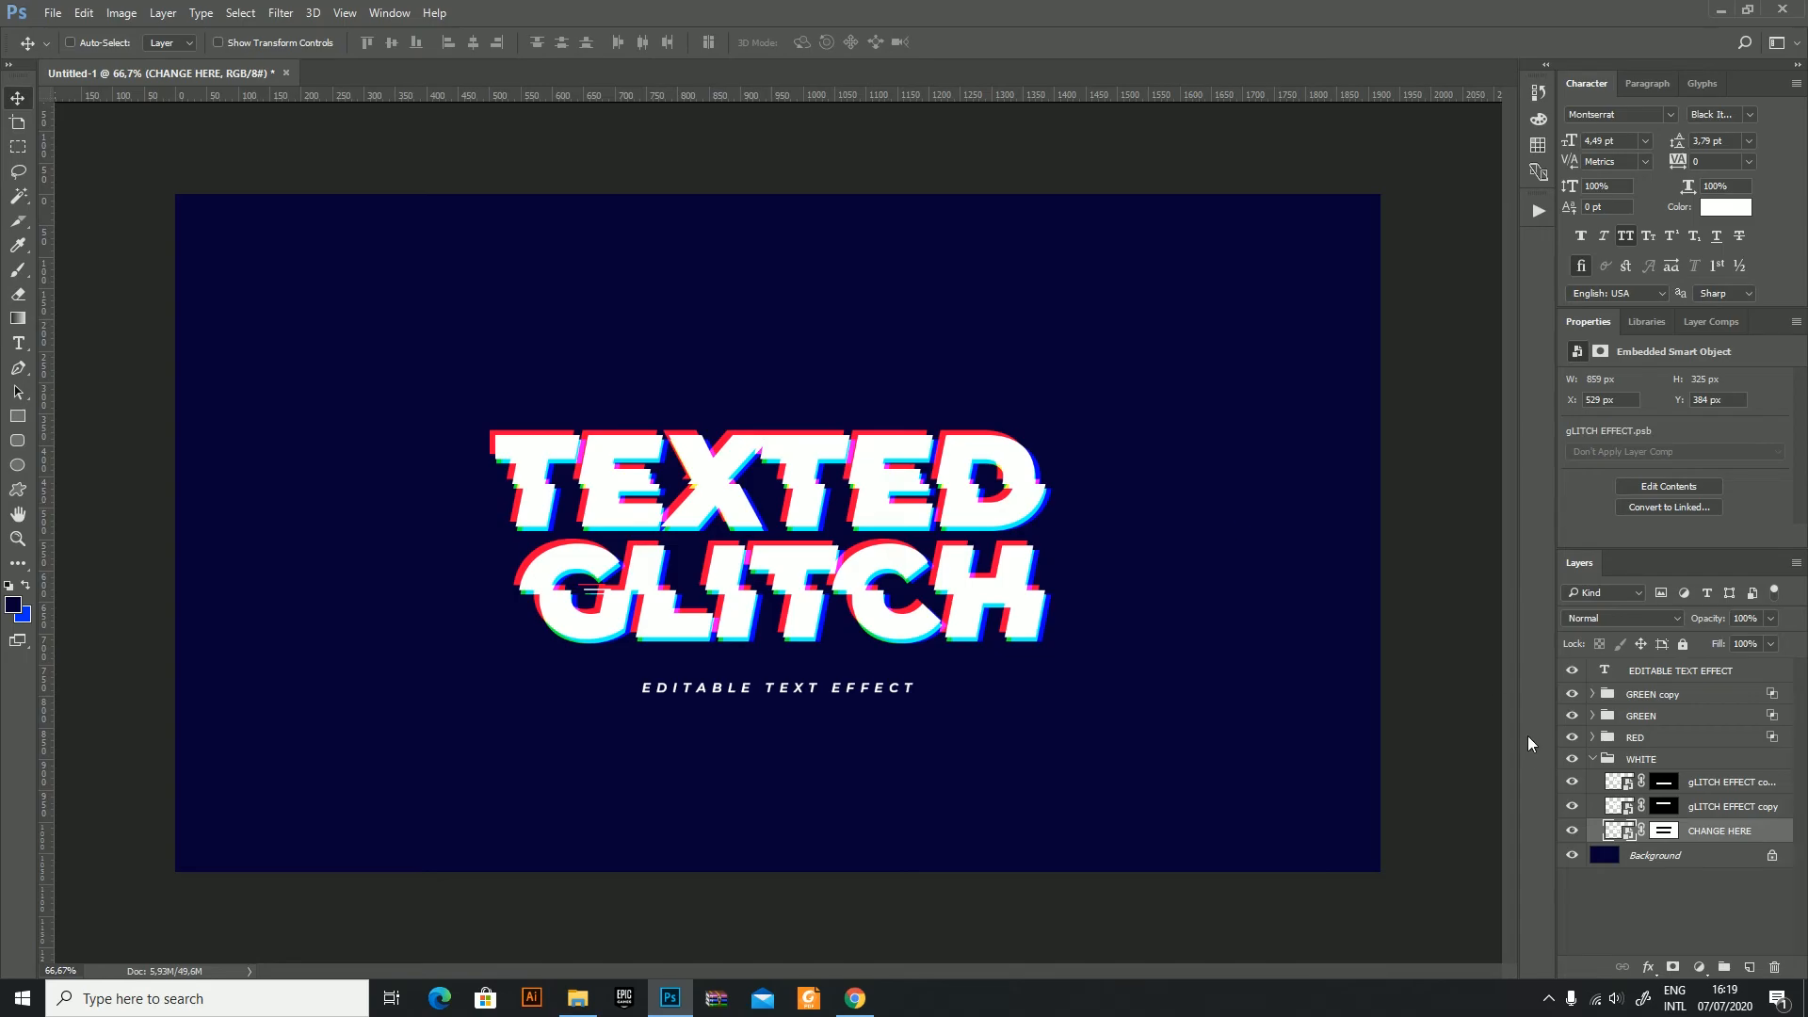
Step: Reopen the CHANGE HERE smart object, replace its text with GLITCH over EFFECT on two lines, and save and close it
{"action": "double_click", "coordinate": [1617, 829]}
{"action": "key", "text": "t"}
{"action": "left_click", "coordinate": [968, 492]}
{"action": "key", "text": "ctrl+a"}
{"action": "type", "text": "GLITCH"}
{"action": "key", "text": "Return"}
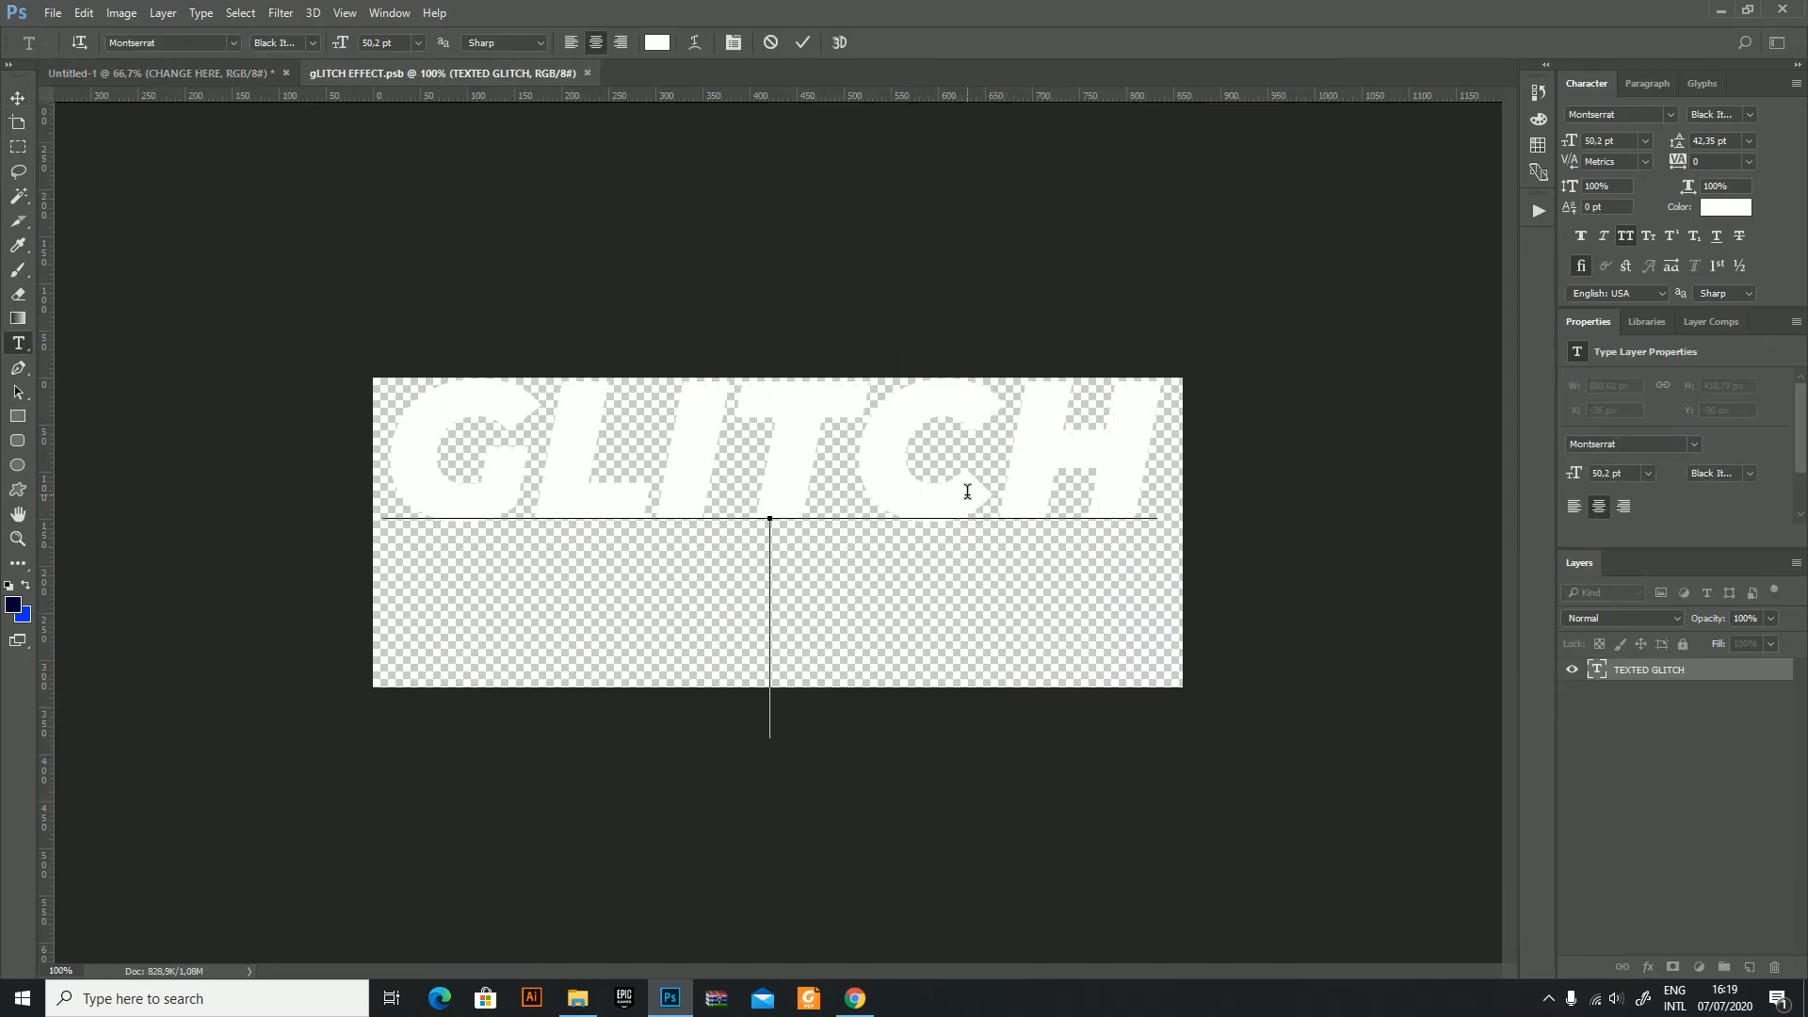
{"action": "type", "text": "EFFECT"}
{"action": "key", "text": "ctrl+Return"}
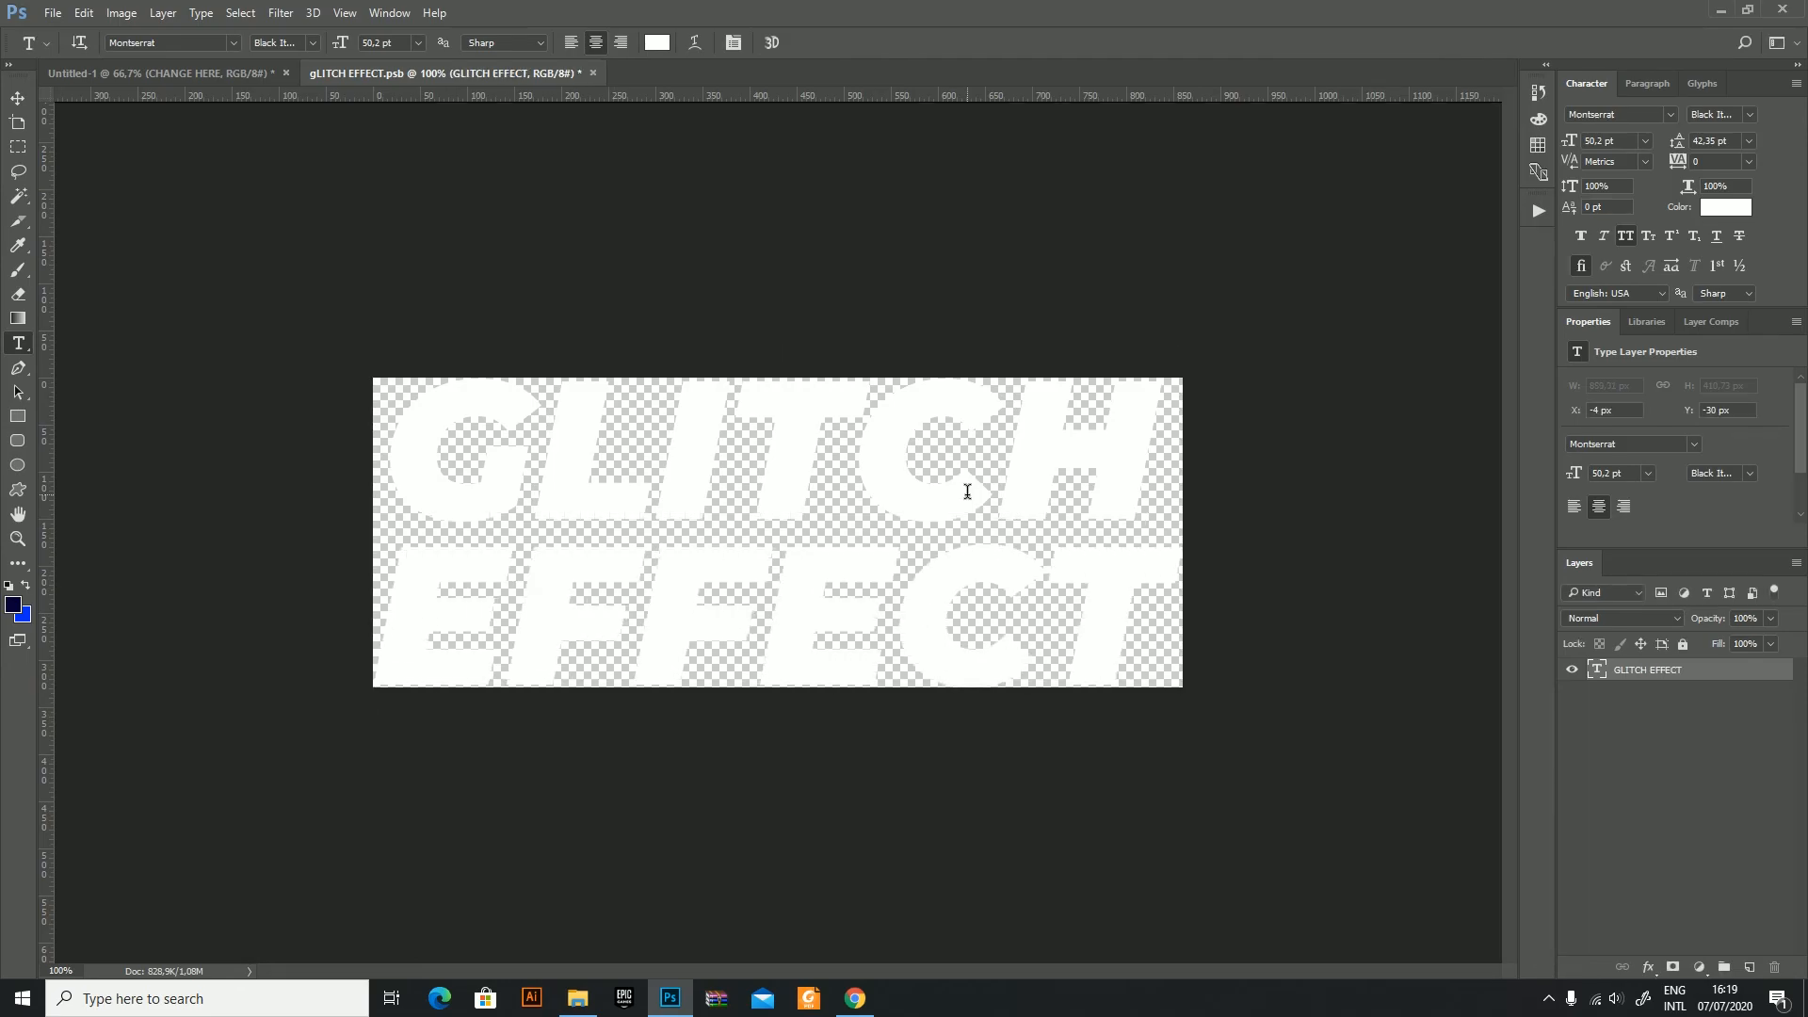
{"action": "left_click", "coordinate": [18, 98]}
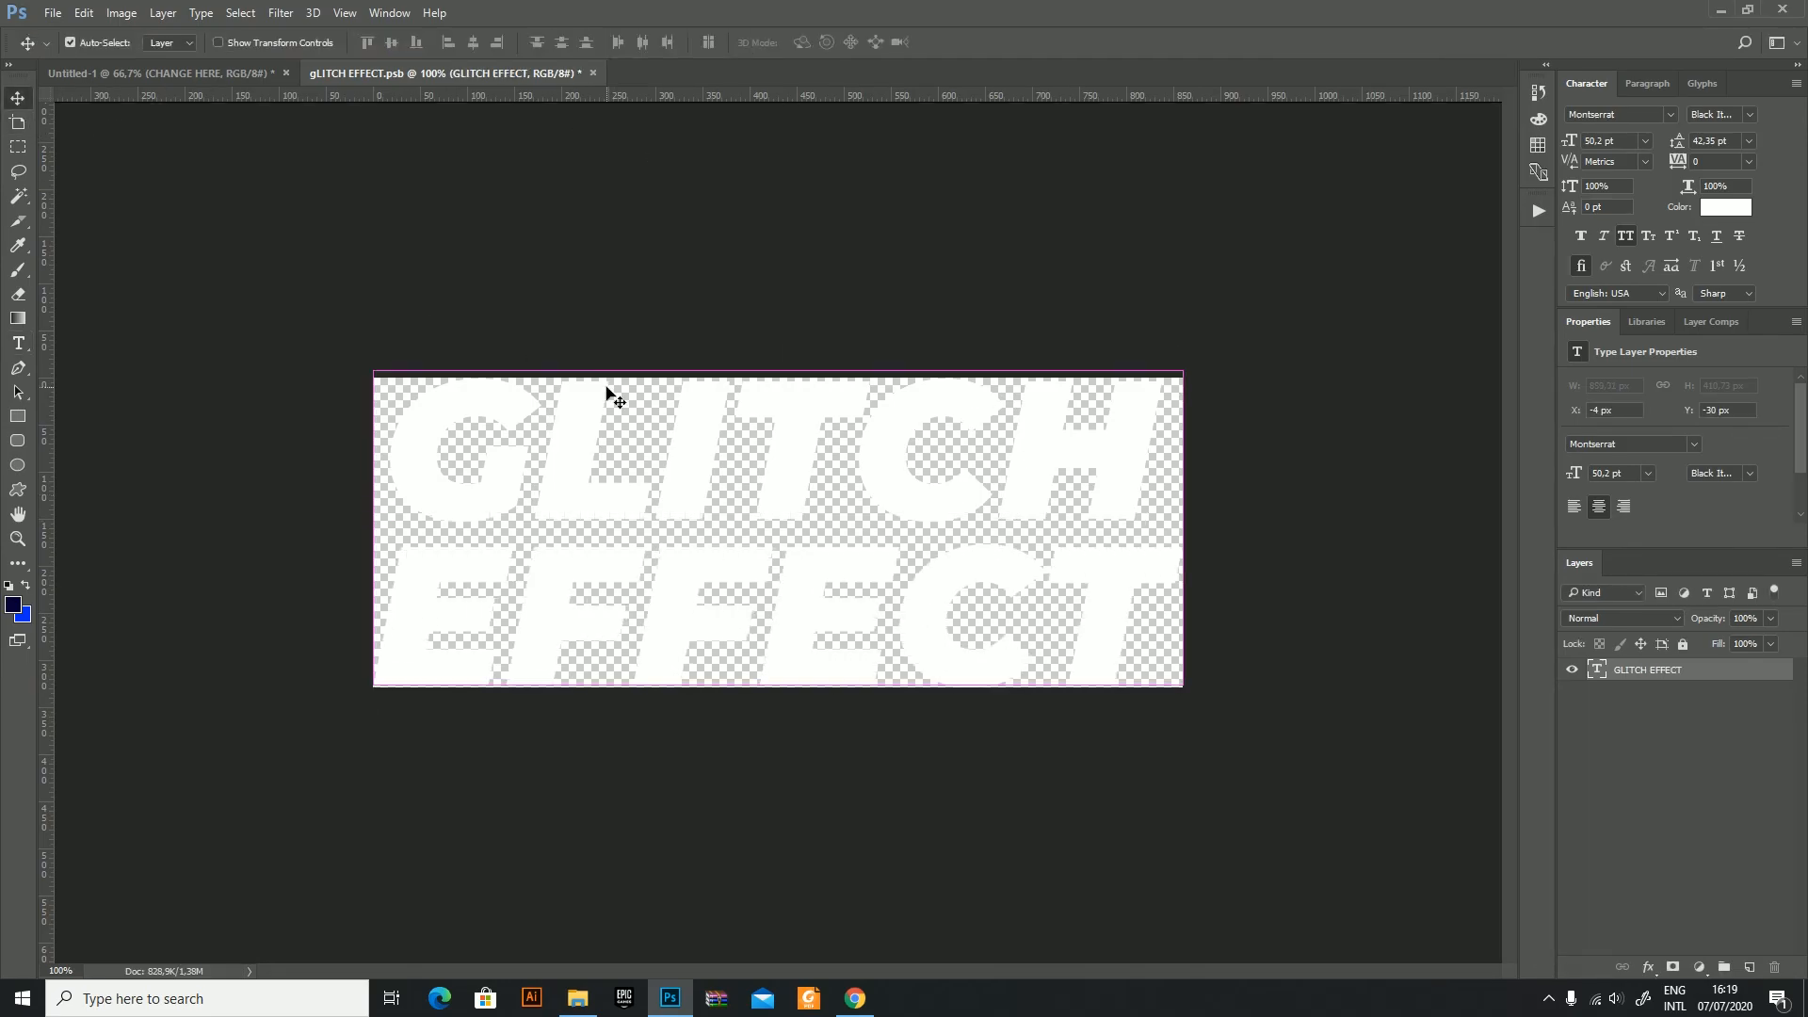
{"action": "key", "text": "ctrl+s"}
{"action": "key", "text": "ctrl+w"}
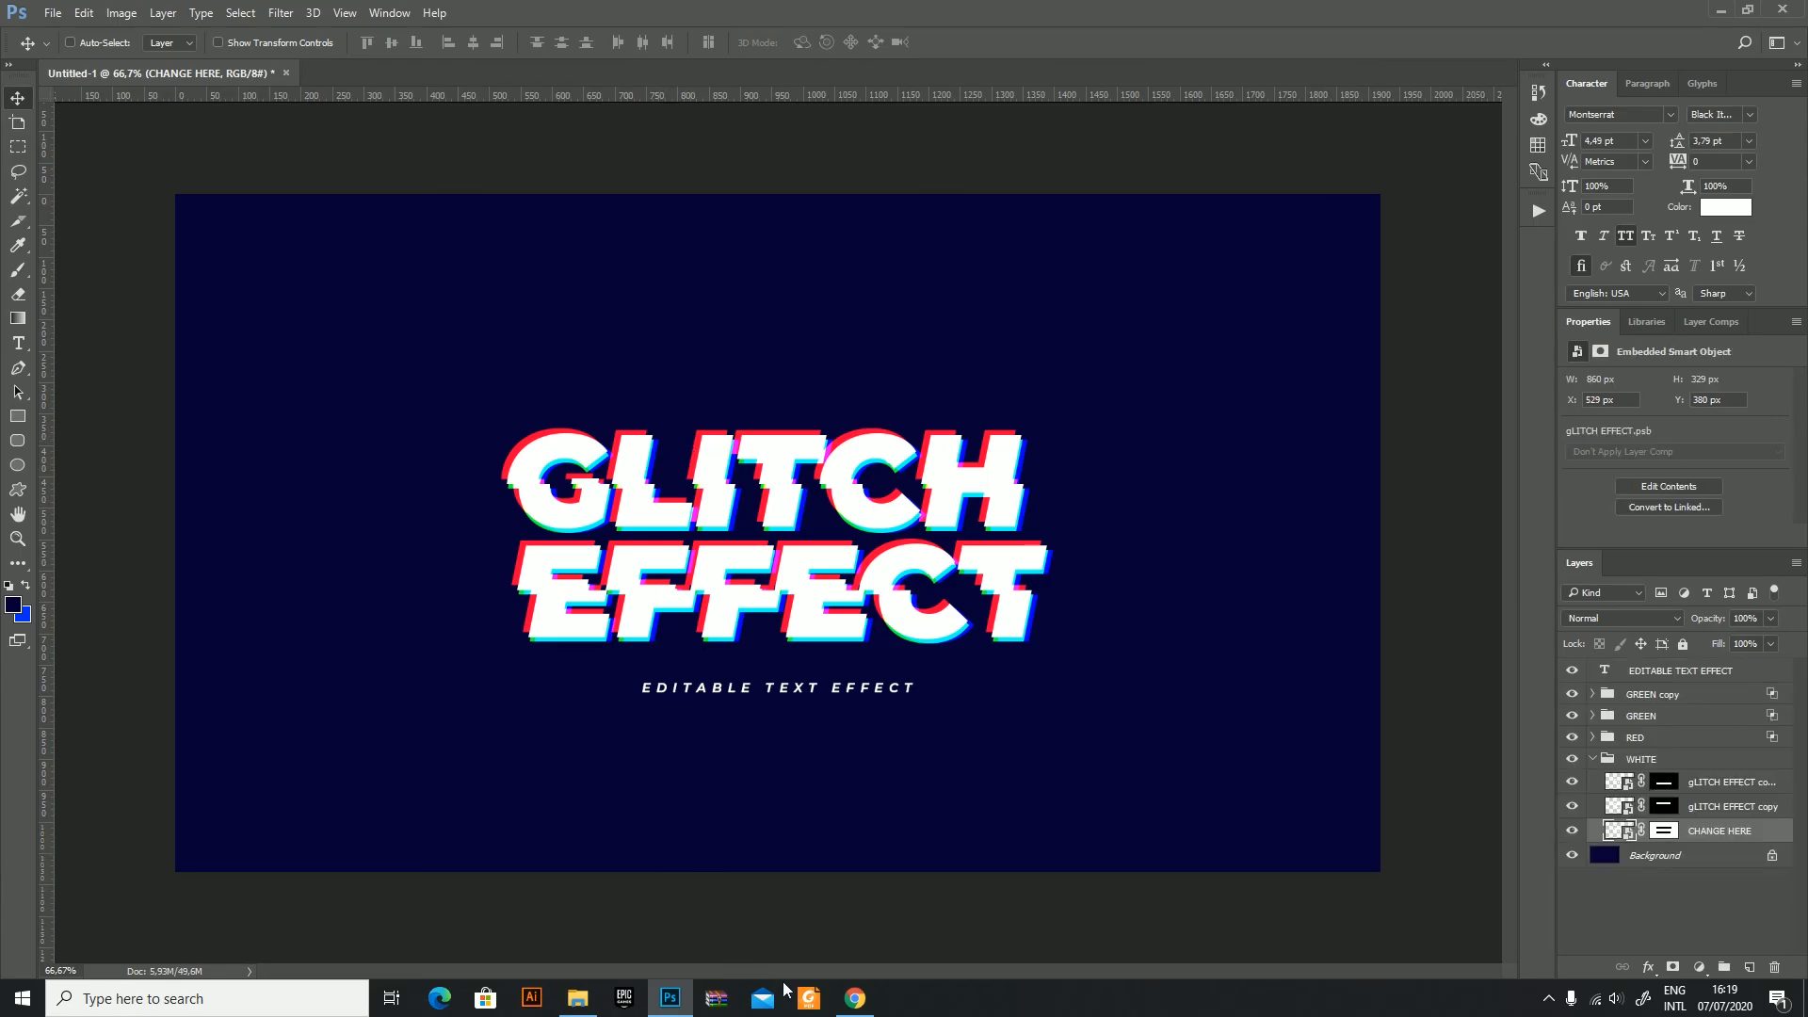
Step: Switch to Chrome, copy the purple neon triangular tunnel image, and paste it into the Photoshop document above the CHANGE HERE layer
{"action": "left_click", "coordinate": [854, 998]}
{"action": "right_click", "coordinate": [855, 550]}
{"action": "left_click", "coordinate": [928, 613]}
{"action": "left_click", "coordinate": [669, 998]}
{"action": "key", "text": "ctrl+v"}
Step: Scale the pasted tunnel image to about 2010 by 1221 px so it covers the canvas, and set its opacity to 30%
{"action": "key", "text": "ctrl+t"}
{"action": "left_click_drag", "start_coordinate": [1145, 323], "coordinate": [1423, 180]}
{"action": "key", "text": "Return"}
{"action": "key", "text": "2"}
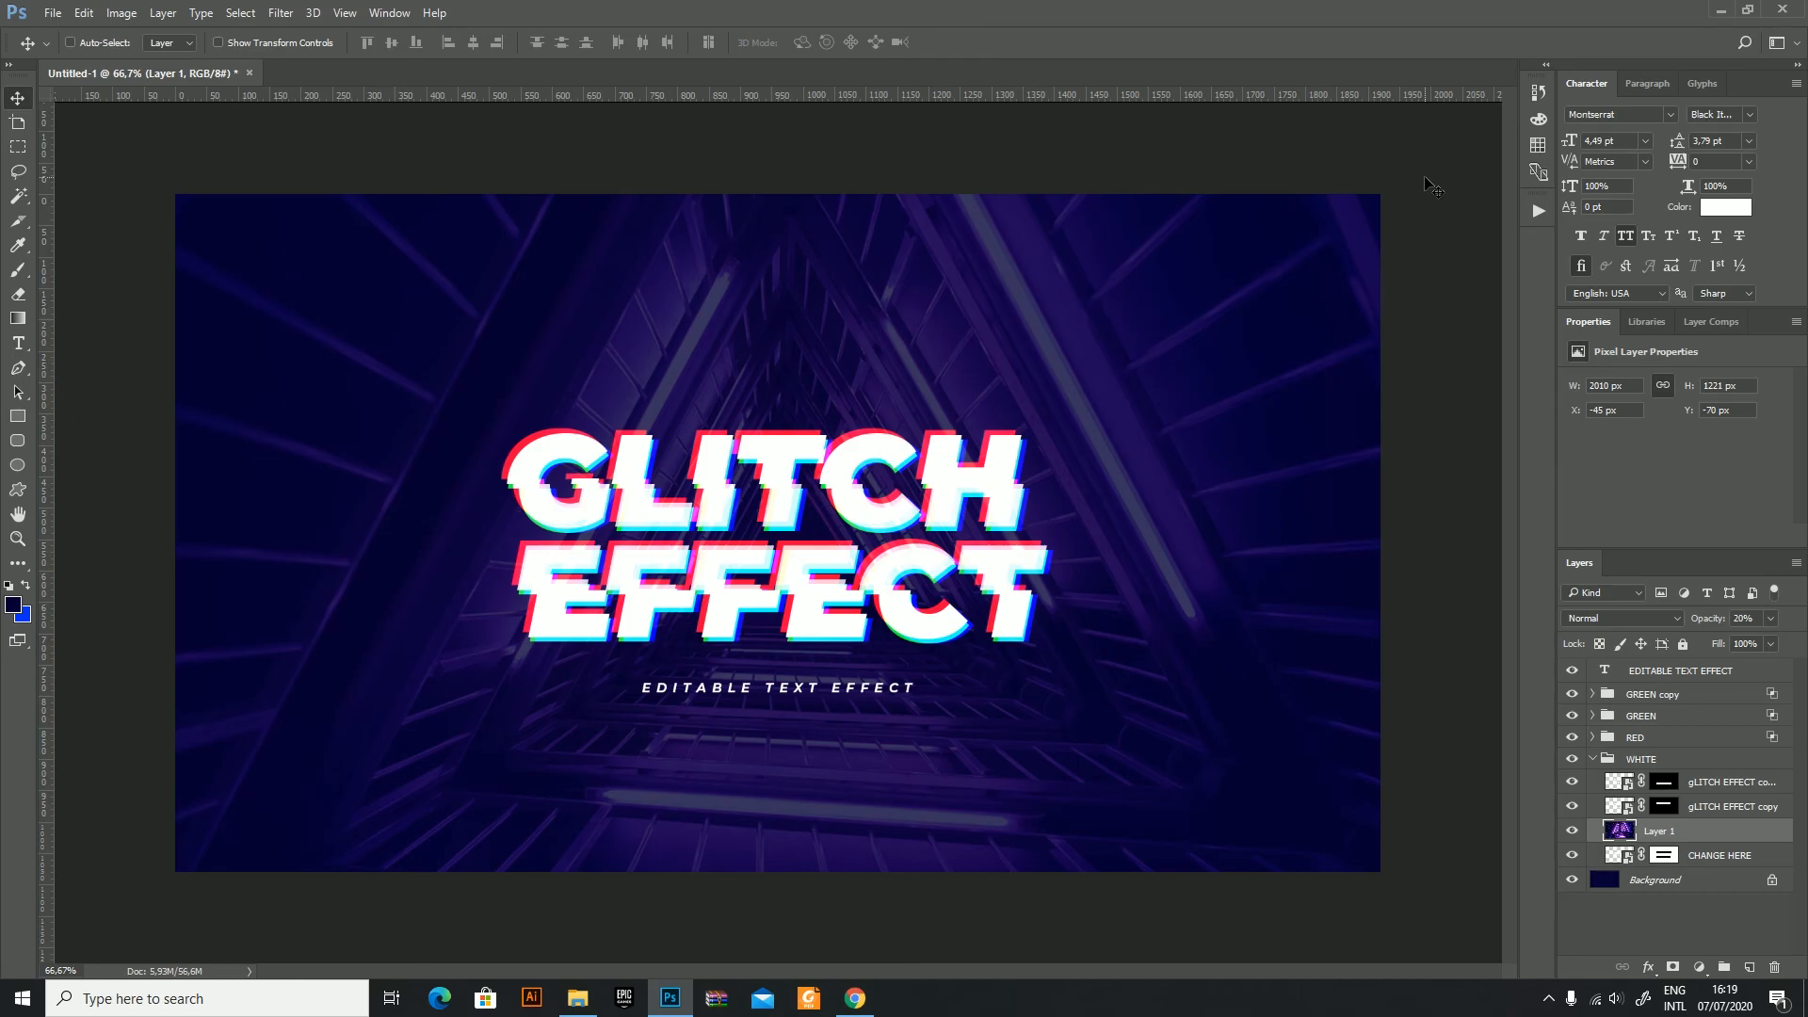
{"action": "key", "text": "4"}
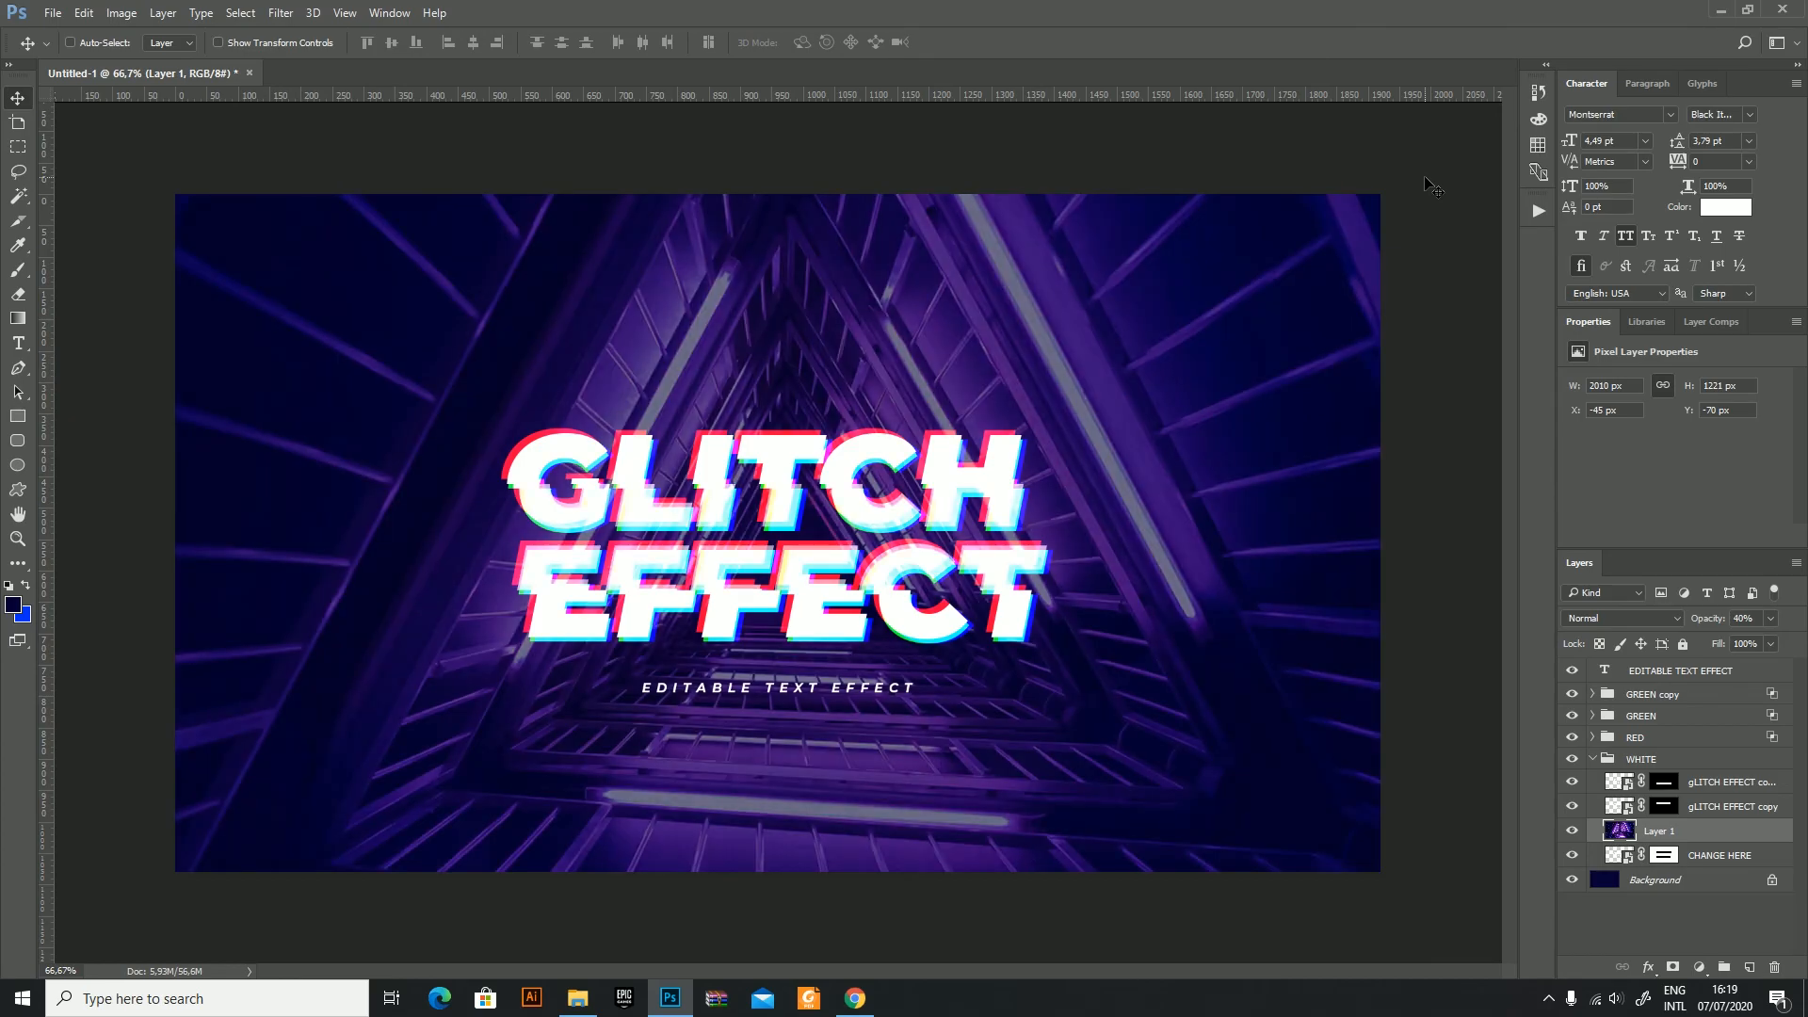
{"action": "key", "text": "3"}
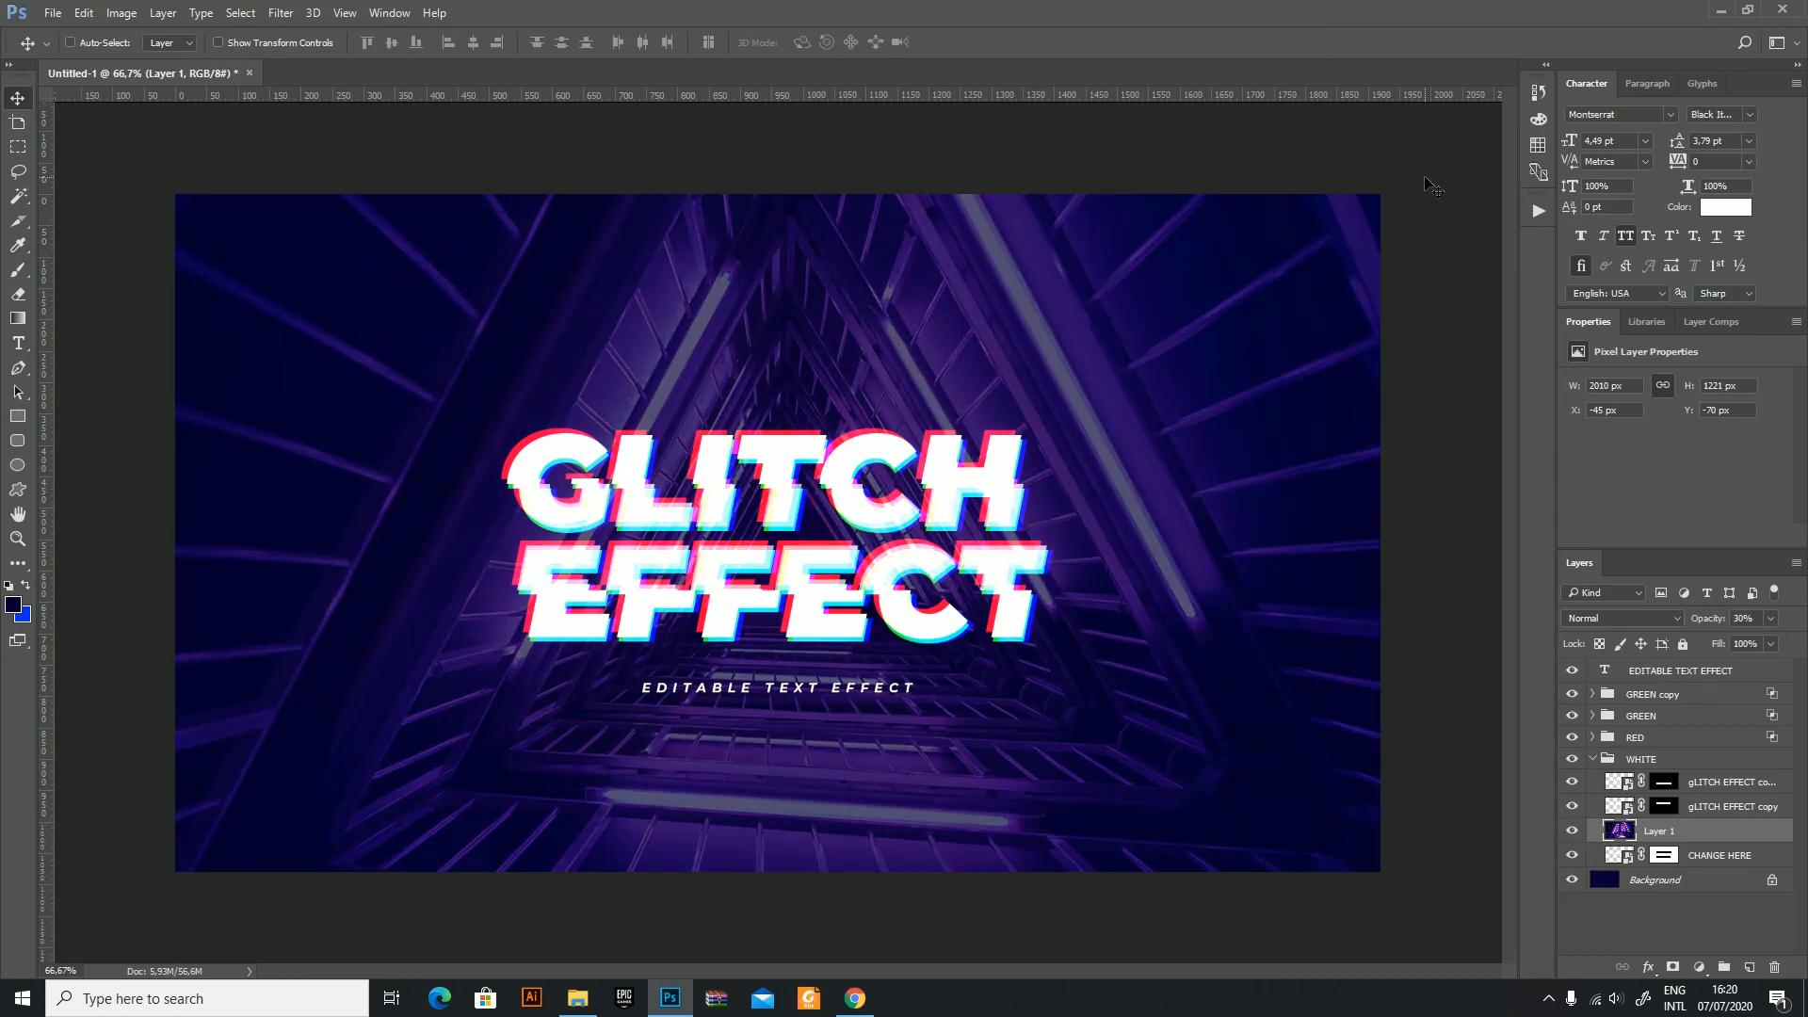
Step: Move the tunnel image layer below CHANGE HERE in the WHITE group and collapse the group
{"action": "left_click_drag", "start_coordinate": [1619, 833], "coordinate": [1617, 867]}
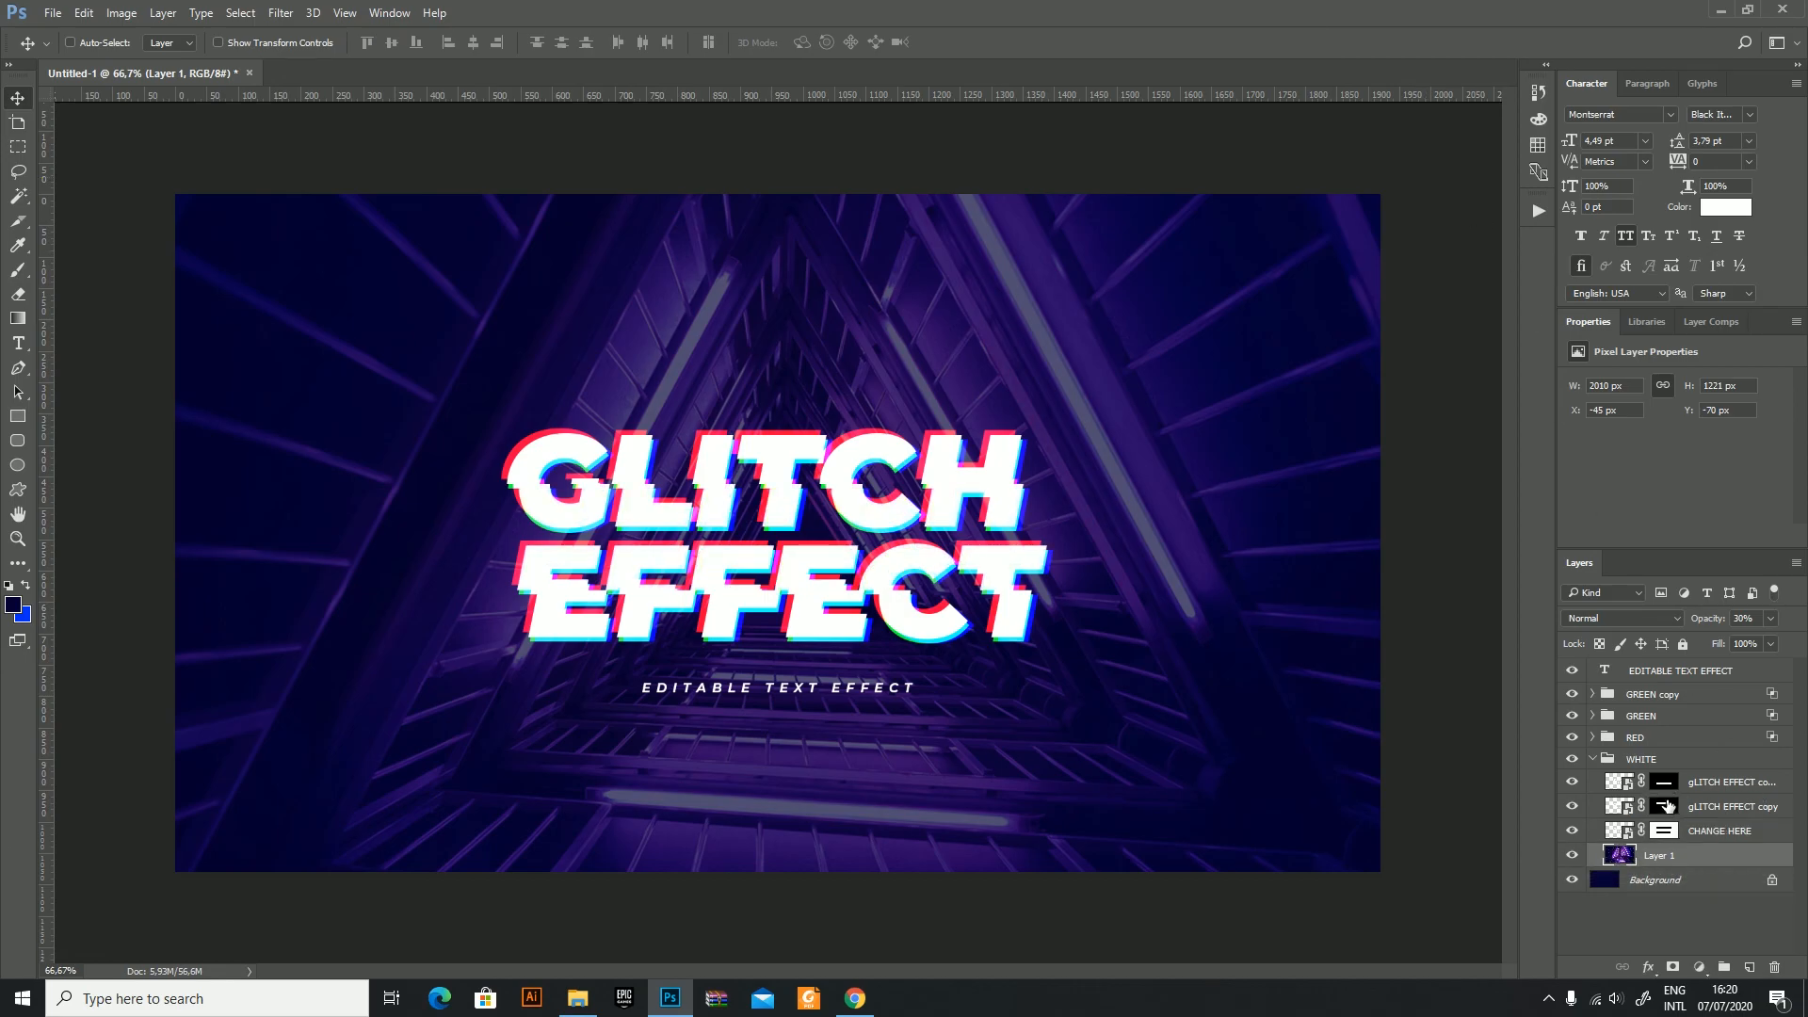
{"action": "left_click", "coordinate": [1592, 759]}
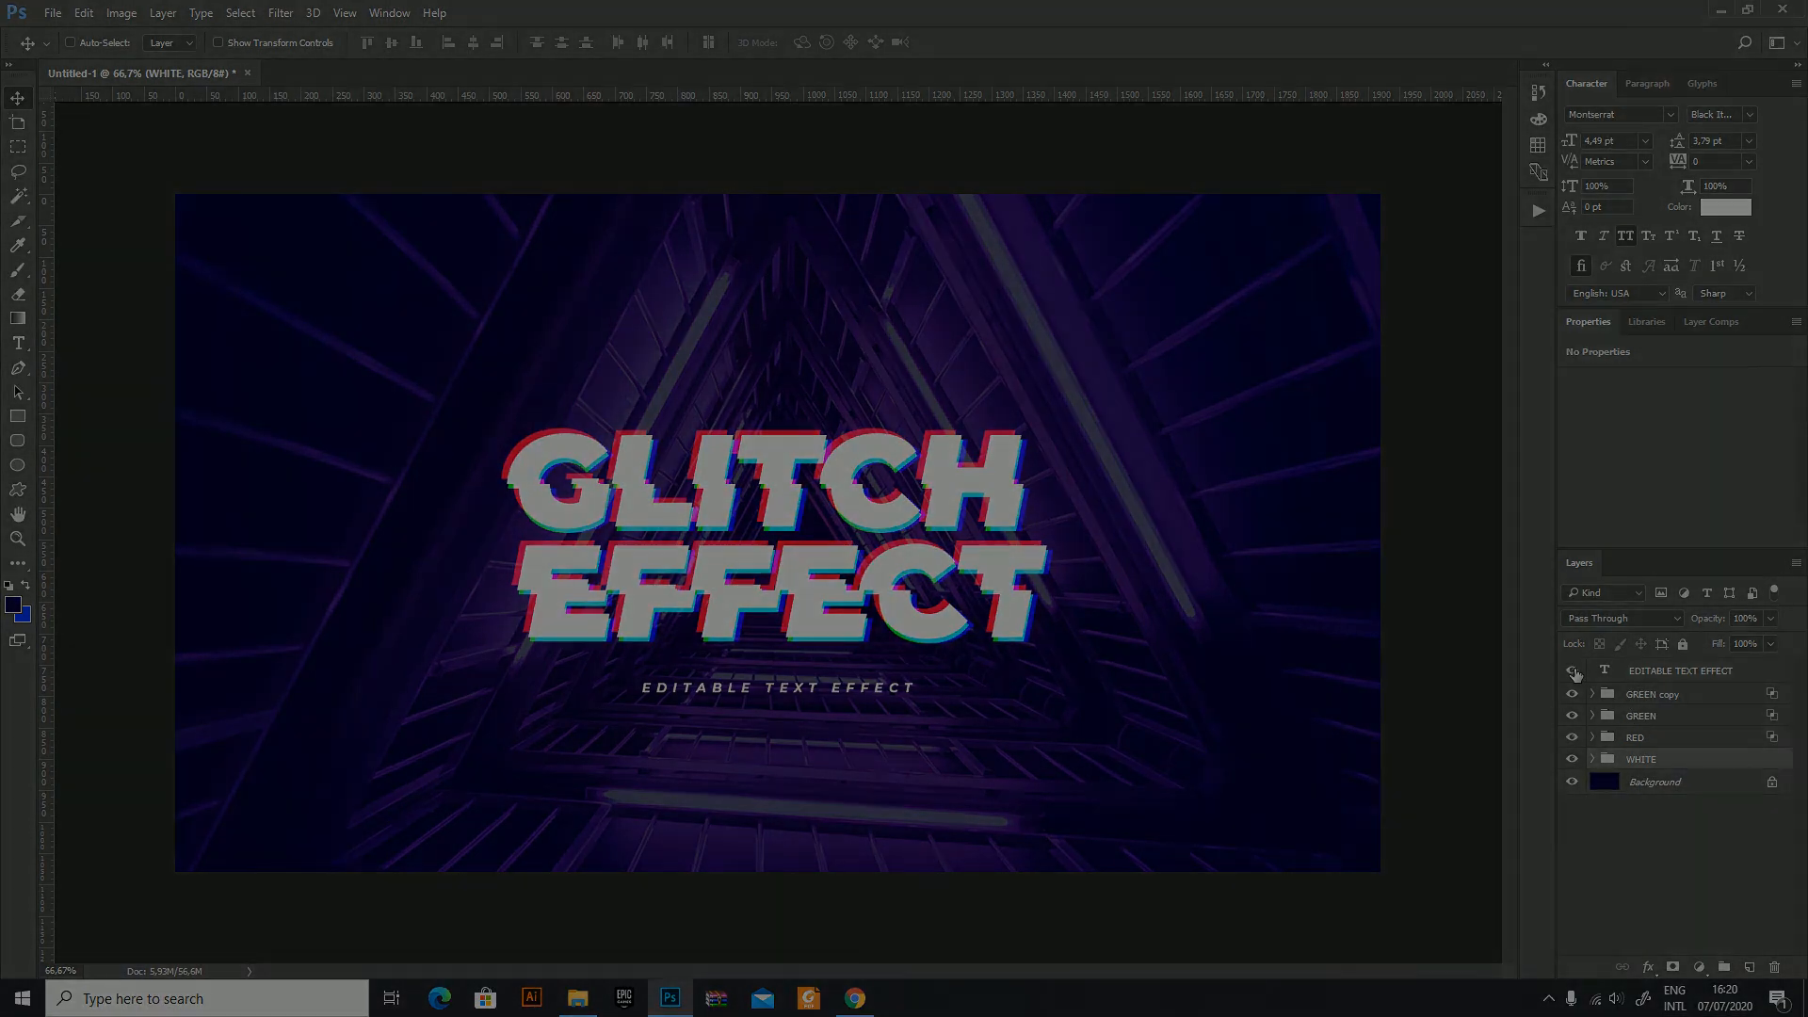